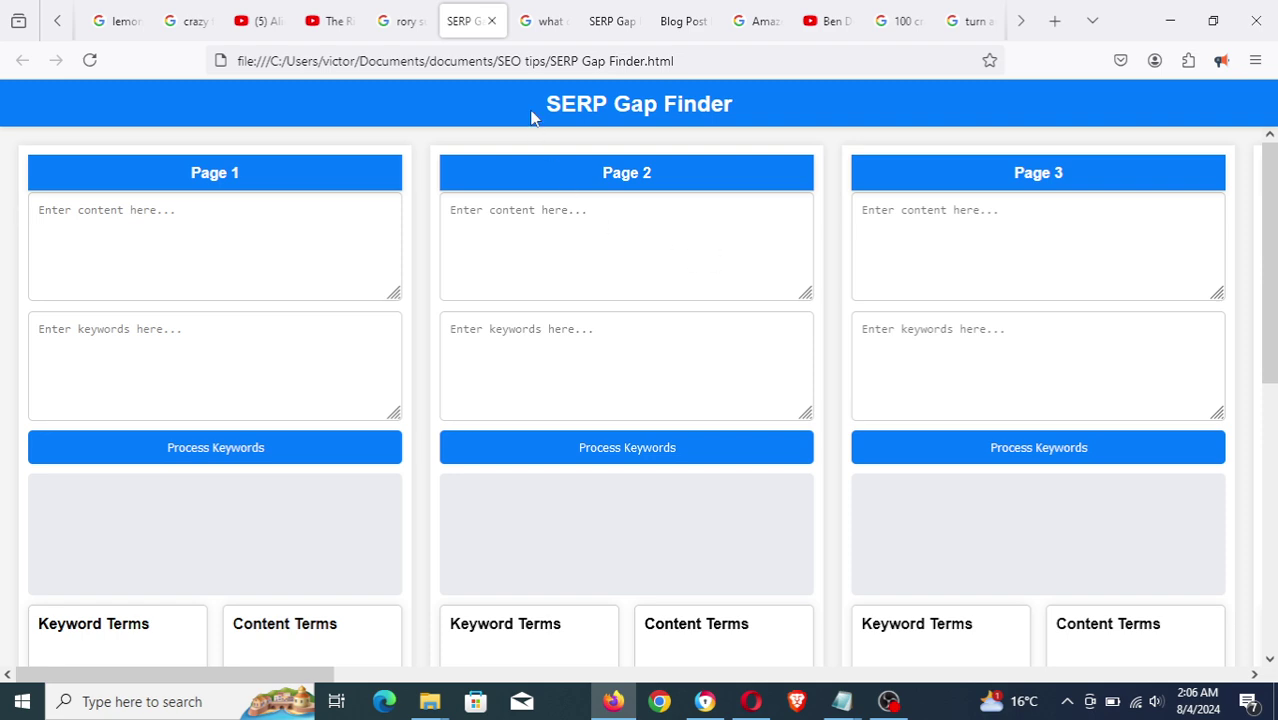
Examine the SERP Gap Finder page from its title down to the keyword and content term count sections
drag(555, 101, 738, 116)
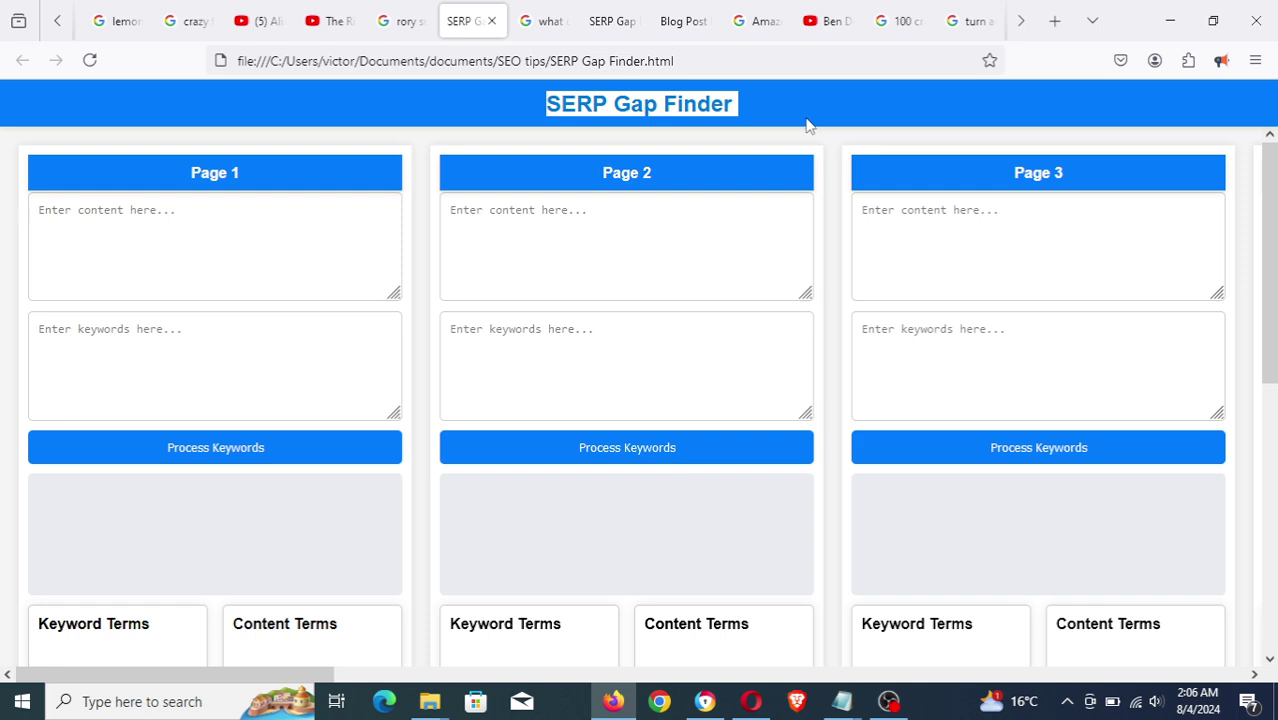
click(570, 106)
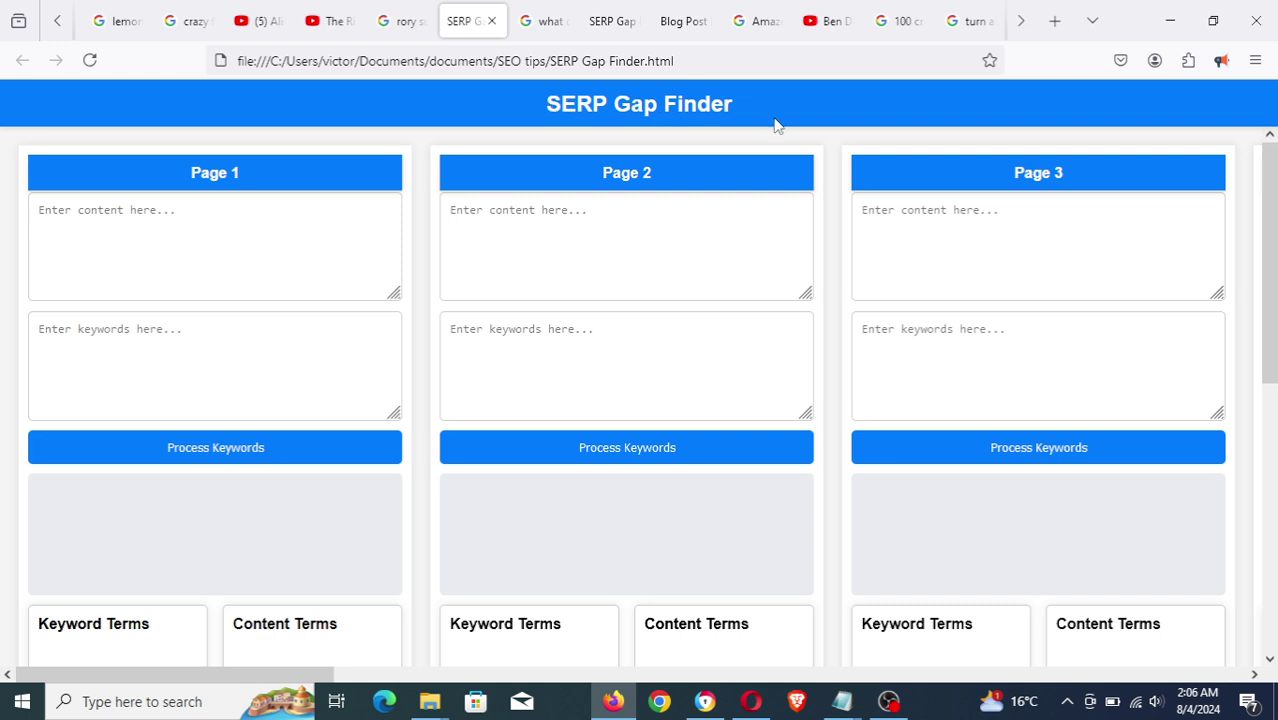
drag(1274, 233, 1271, 456)
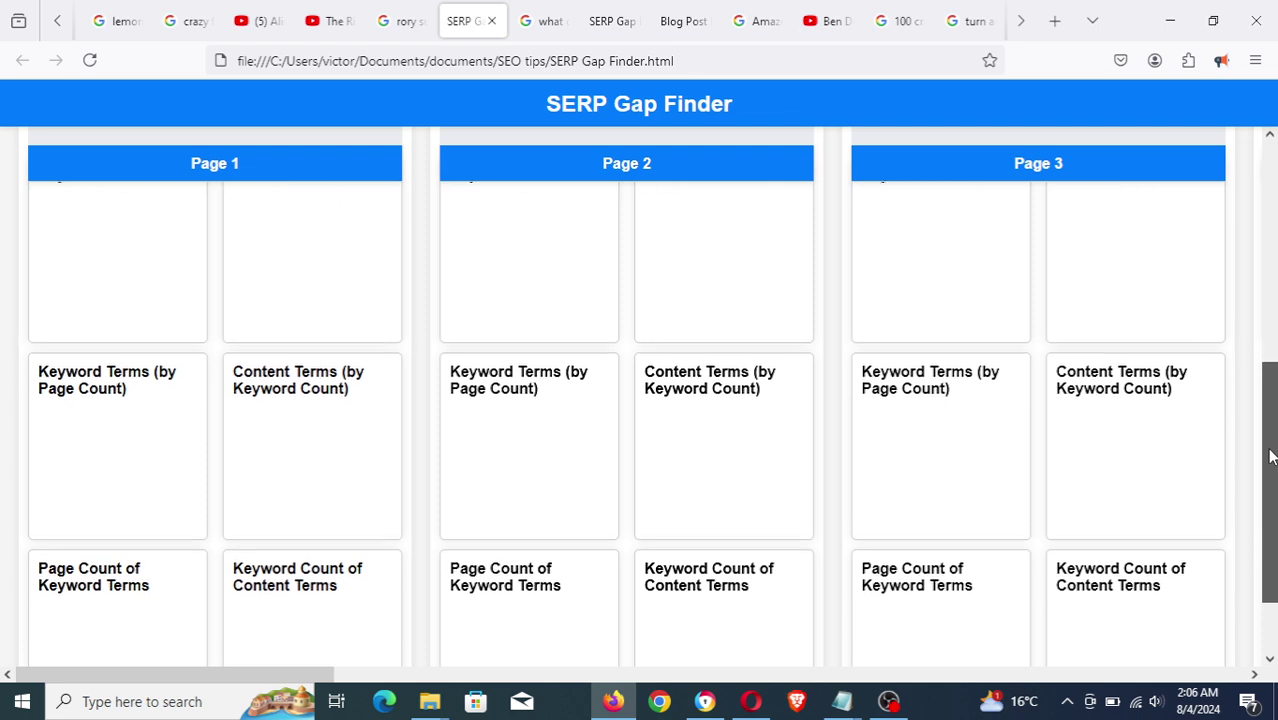
Switch to Opera and highlight the YouTube result title "How to Check the Word Count of Google Docs Inside Your Google Drive Without Opening Google Docs"
click(613, 701)
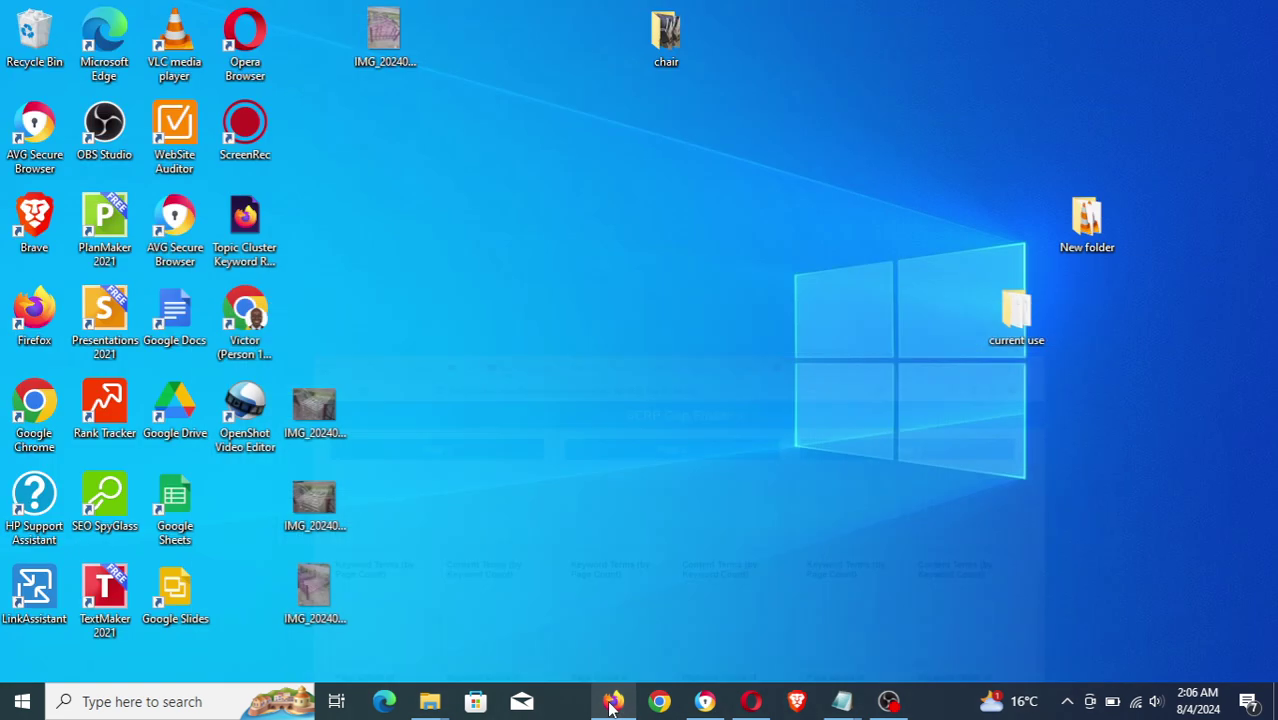
click(754, 704)
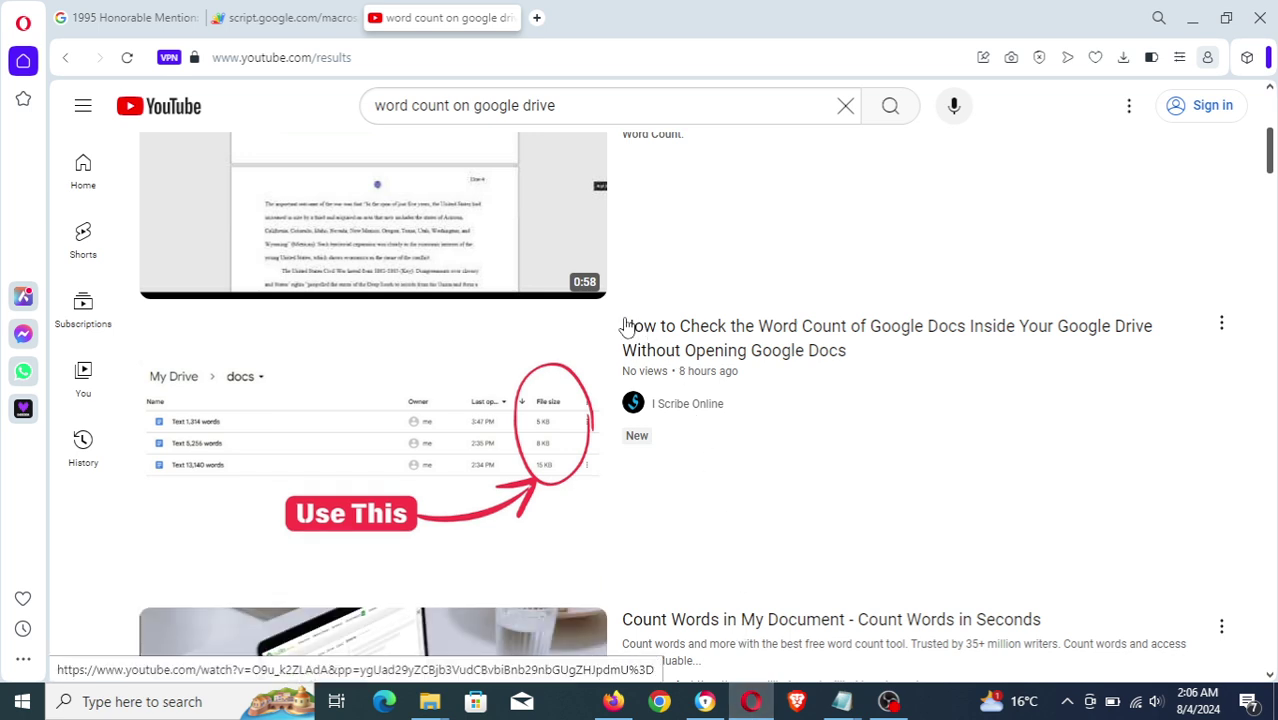
drag(626, 326, 868, 351)
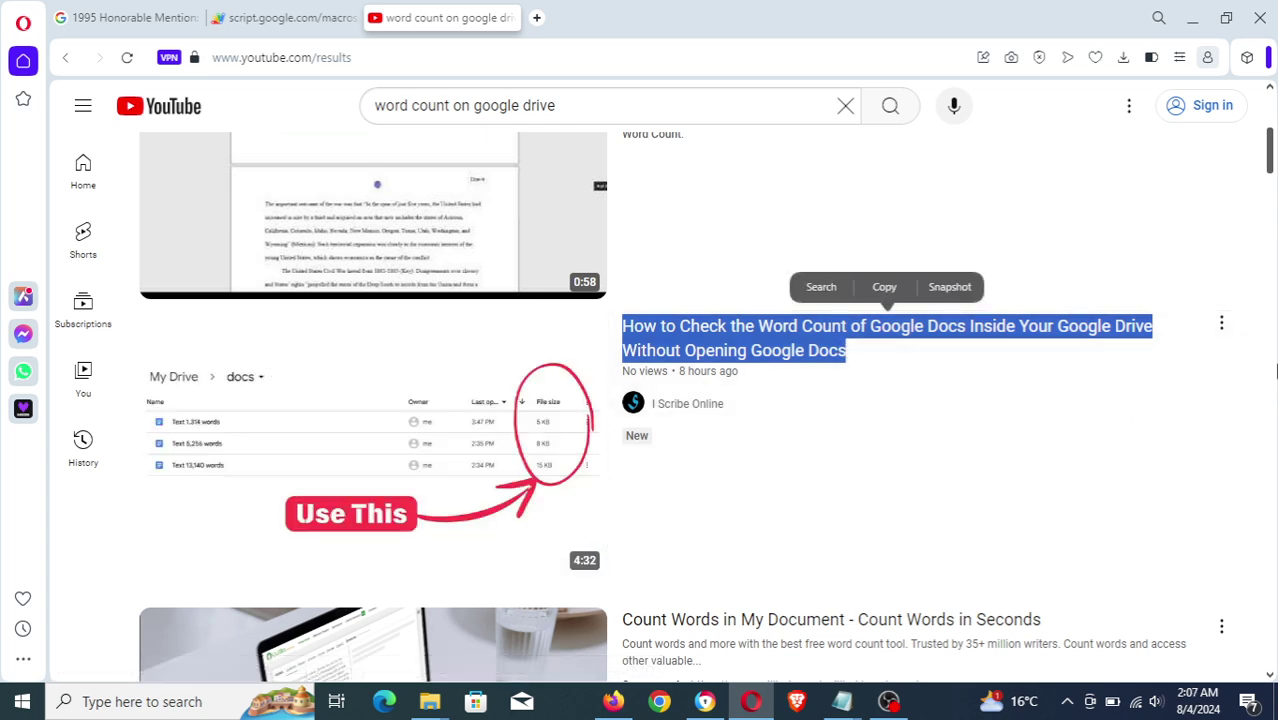
click(1247, 386)
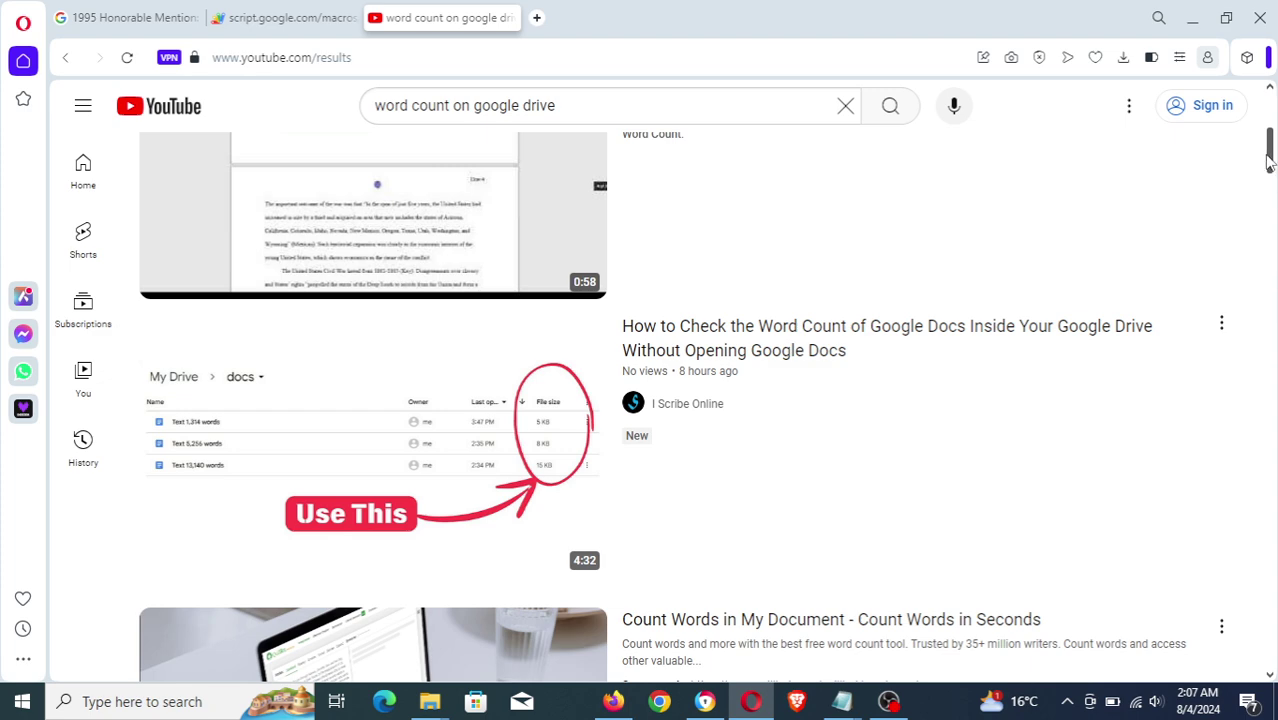
Review the YouTube query "word count on google drive" against its first results, and minimize Opera
scroll(1272, 160, up, 1)
drag(1272, 160, 1272, 118)
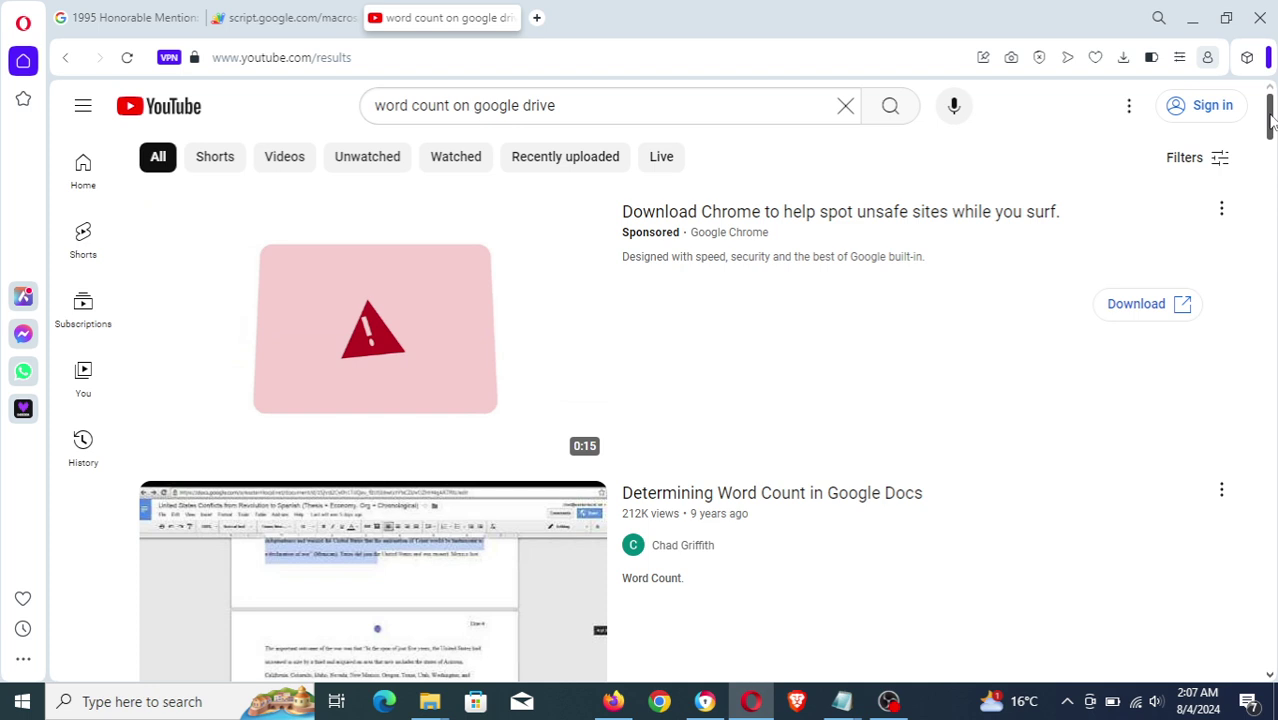
click(430, 105)
click(576, 106)
drag(576, 106, 375, 107)
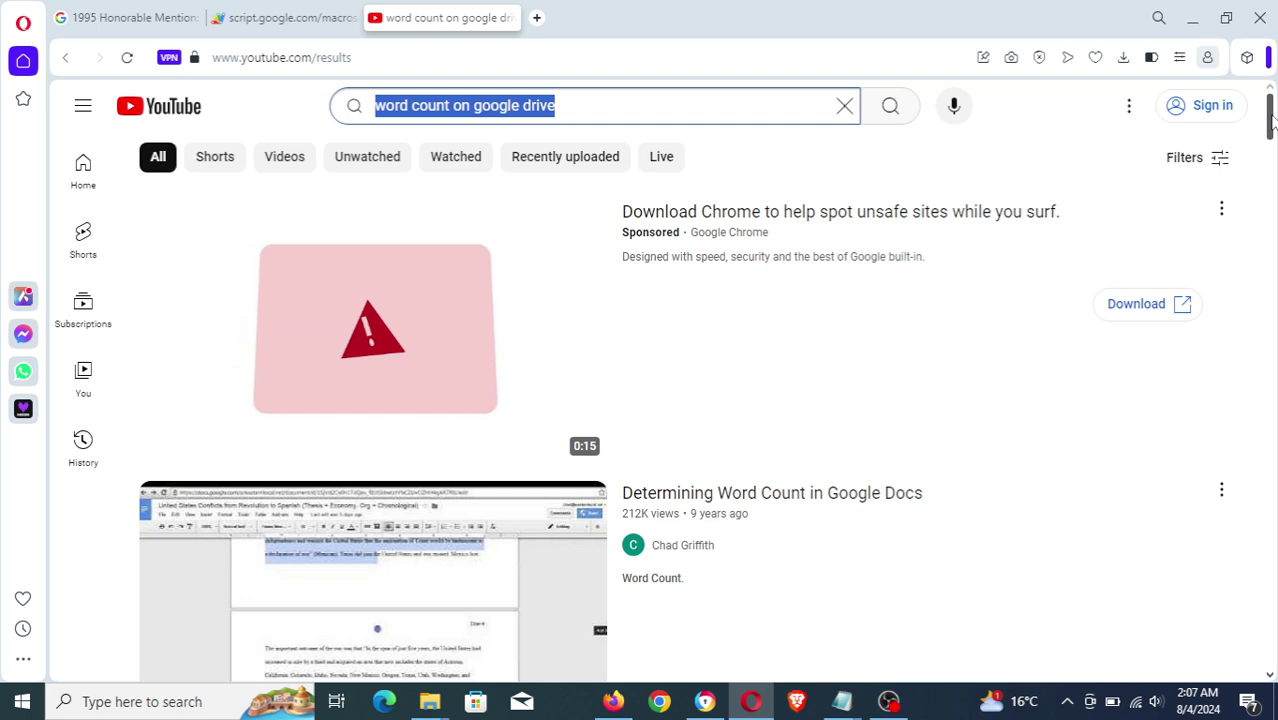
drag(1270, 118, 1270, 145)
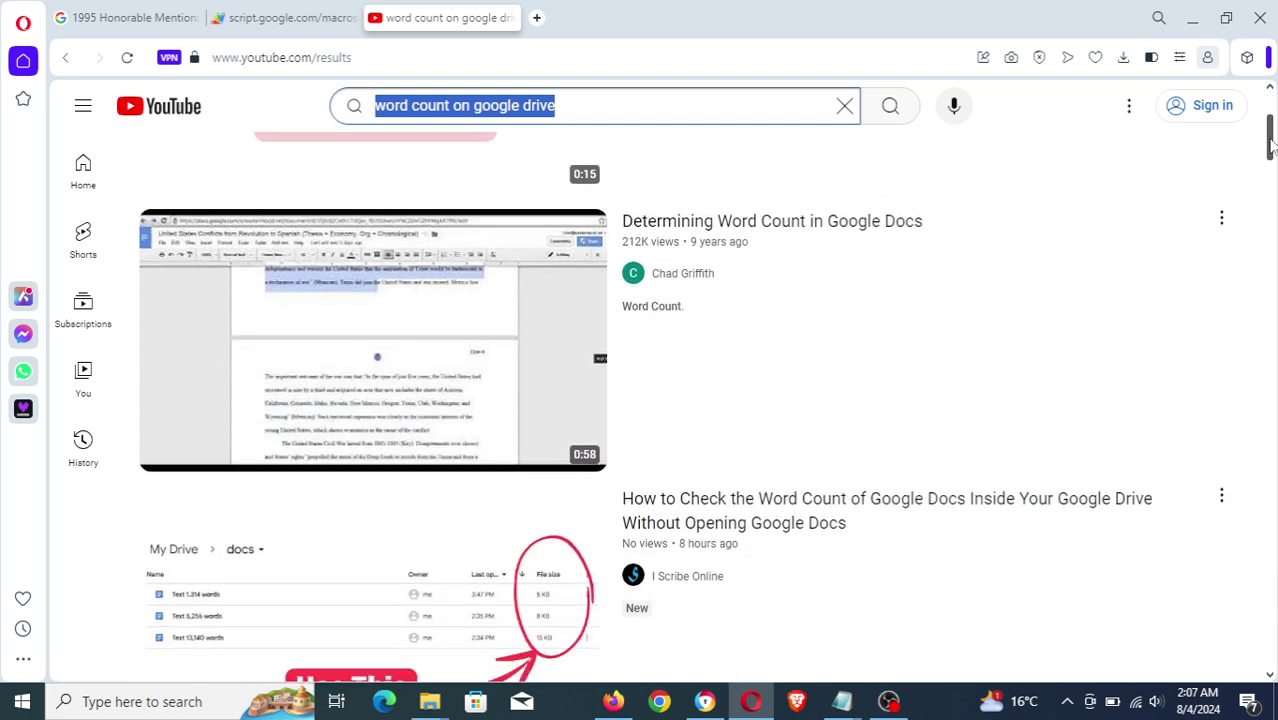
mouse_move(1270, 145)
mouse_down()
mouse_move(1270, 163)
mouse_move(1274, 120)
mouse_up()
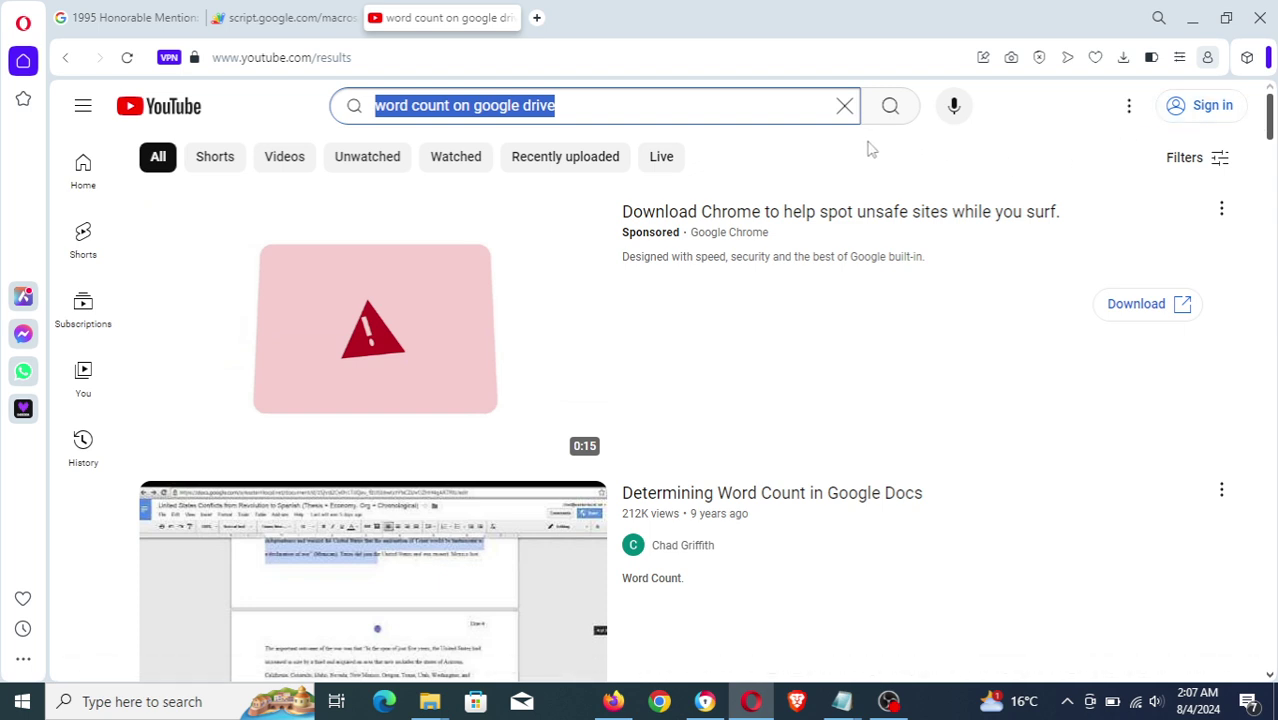
click(690, 105)
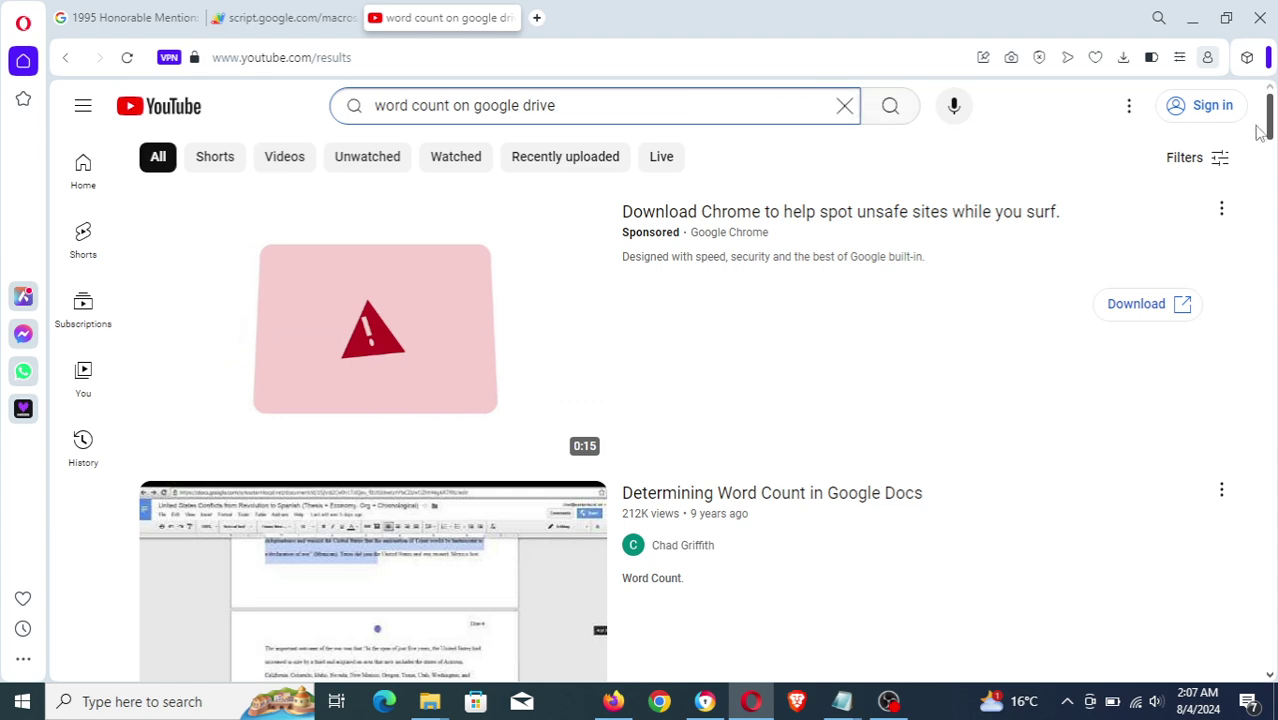
drag(1271, 118, 1273, 148)
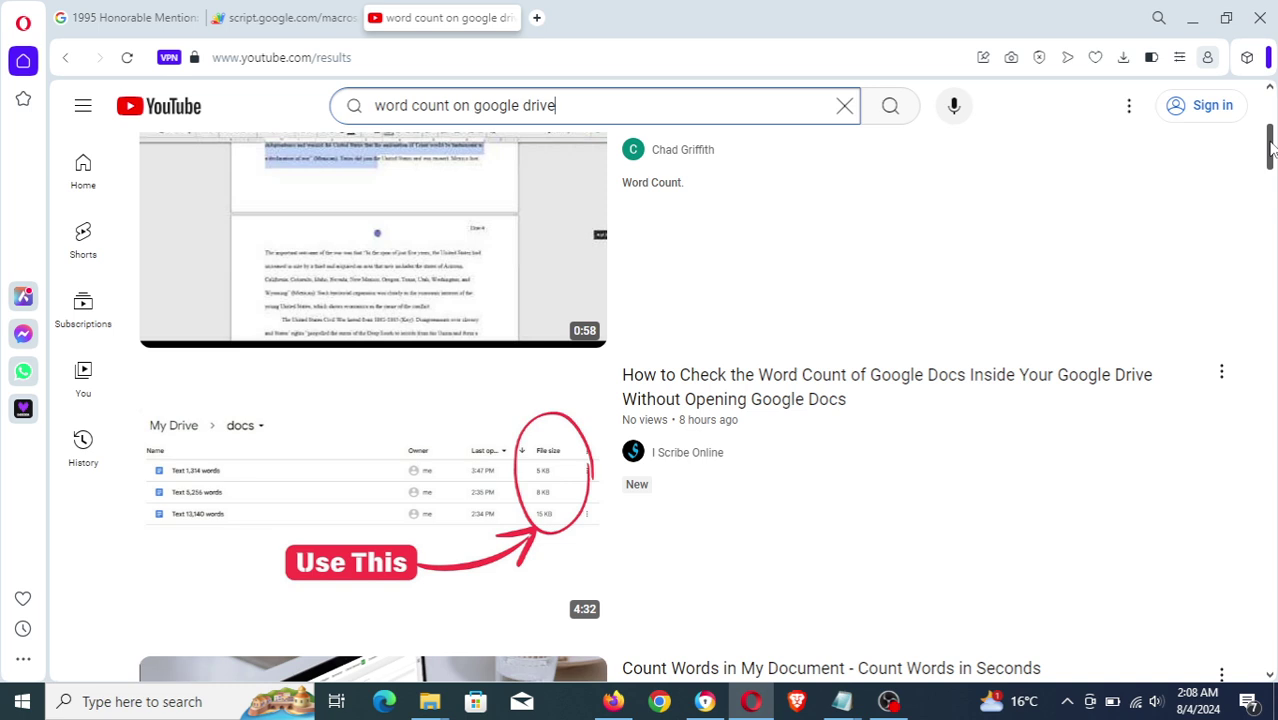
drag(1271, 148, 1272, 122)
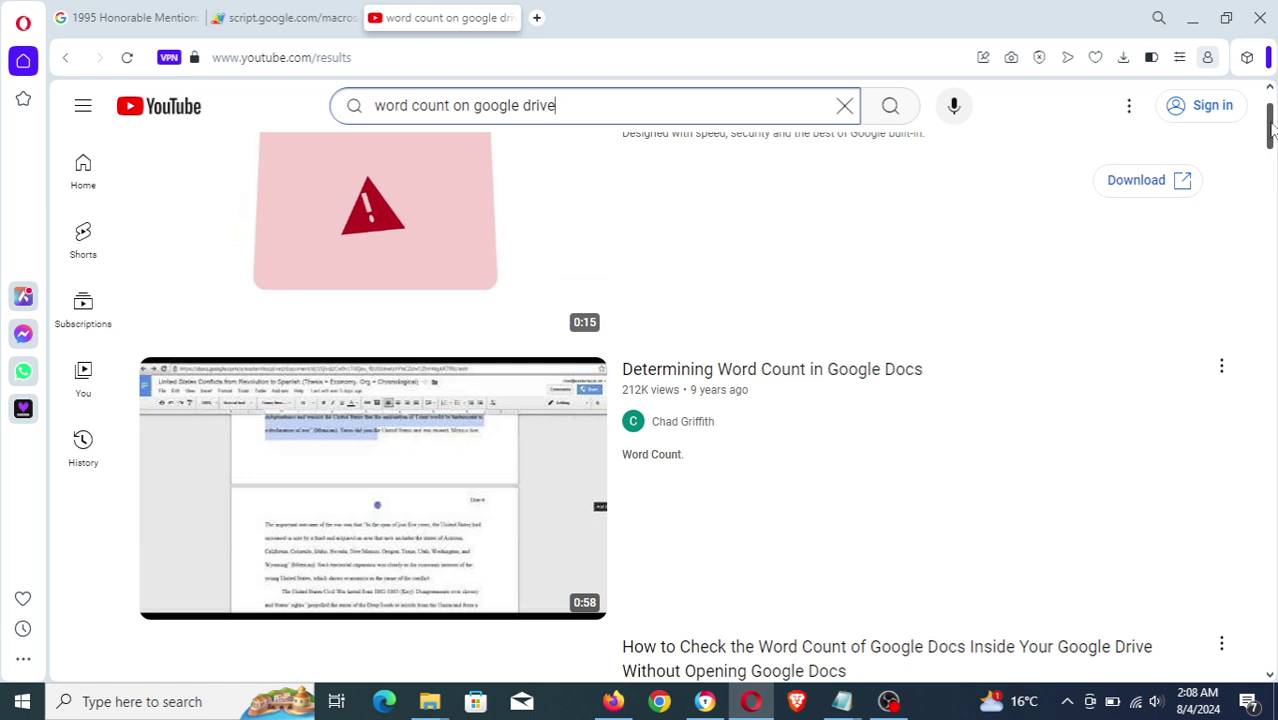
drag(1271, 128, 1271, 114)
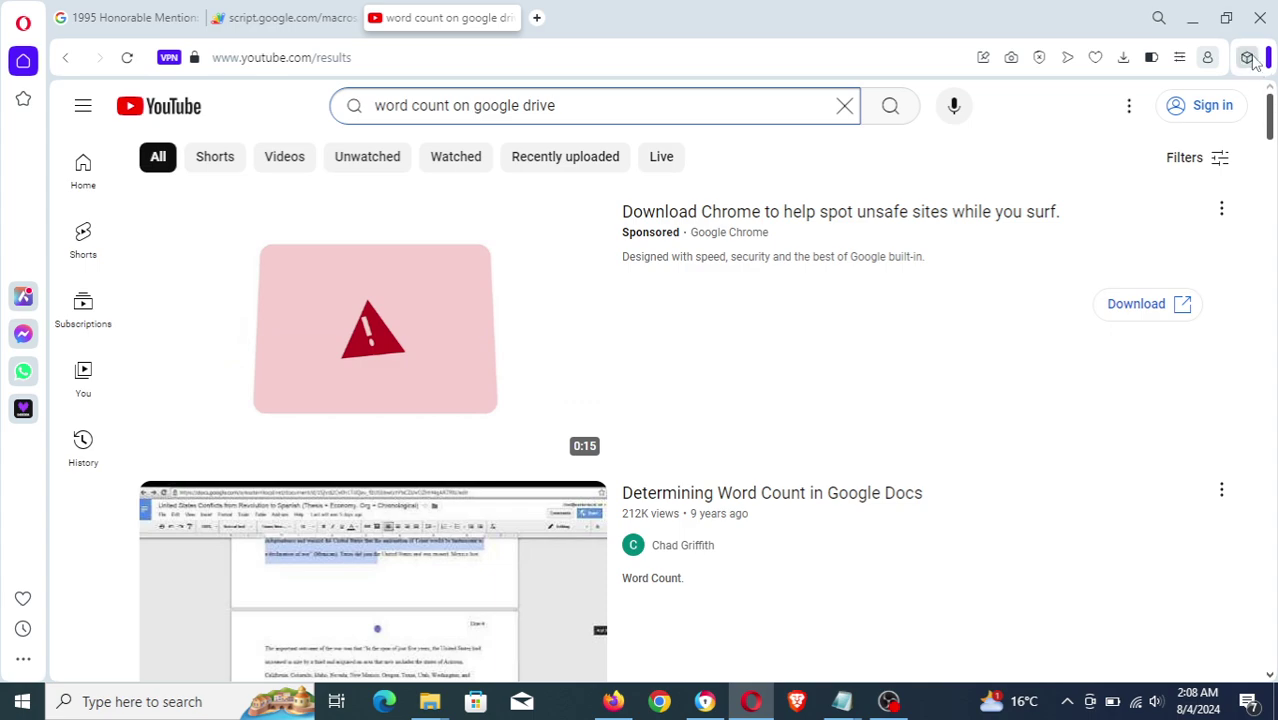
click(1196, 27)
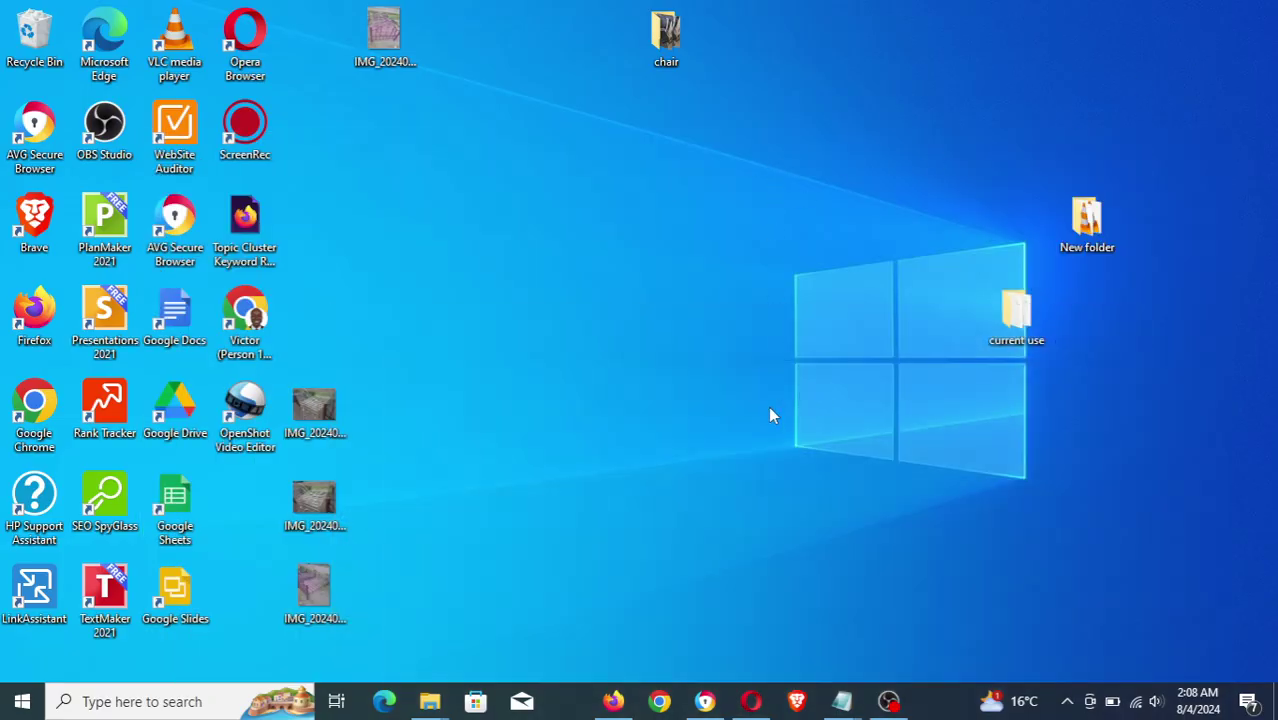
Return to Firefox, view the Google results for "what does surfer seo do" and highlight "surfer seo" in the query
click(614, 702)
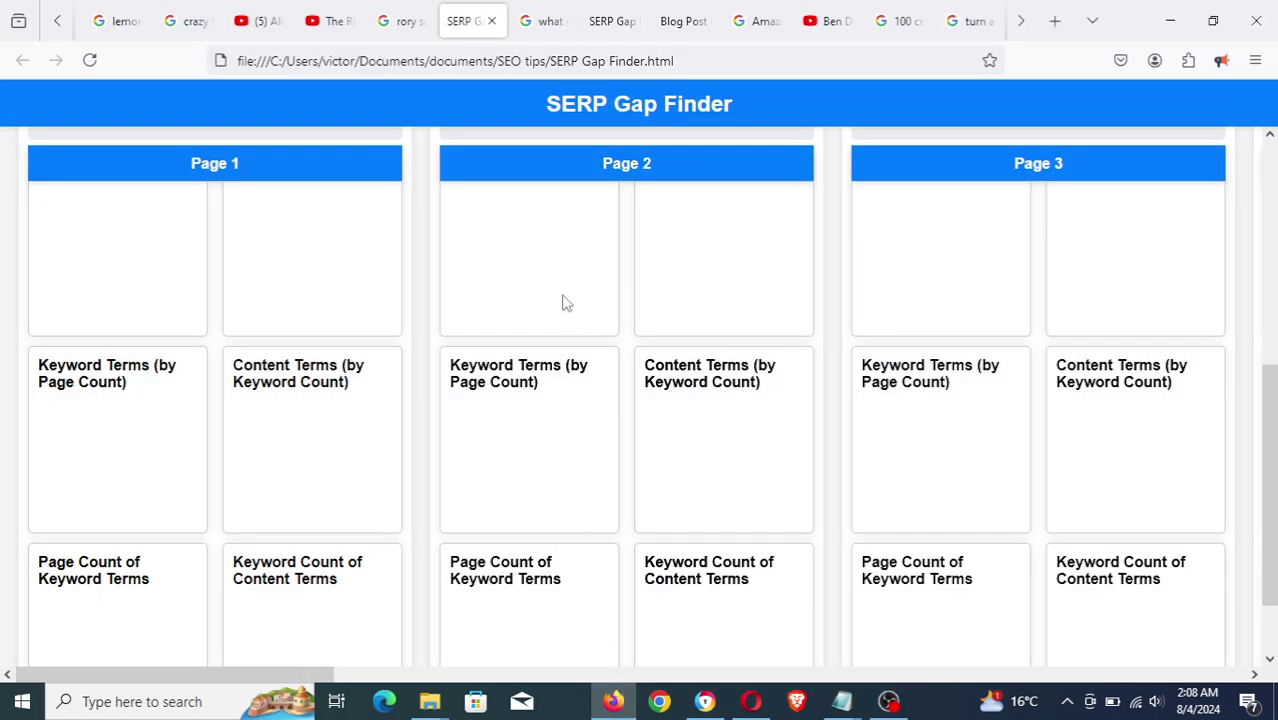
click(540, 22)
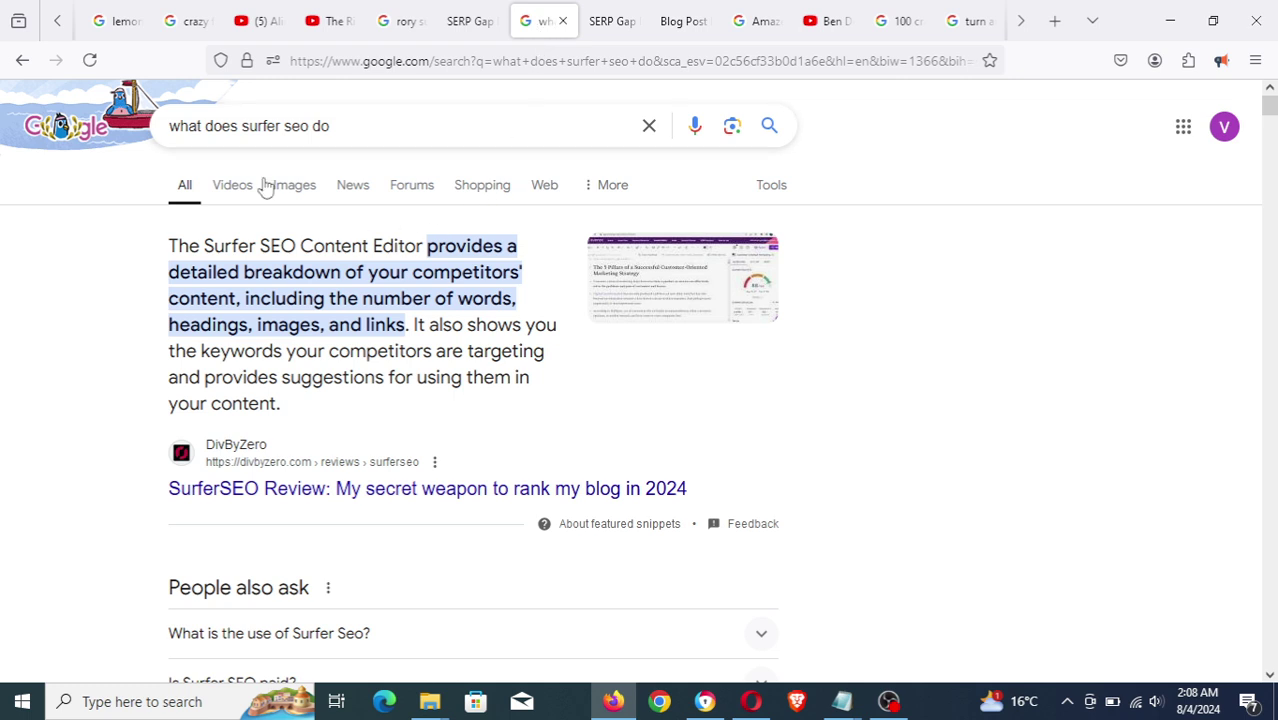
drag(241, 126, 311, 126)
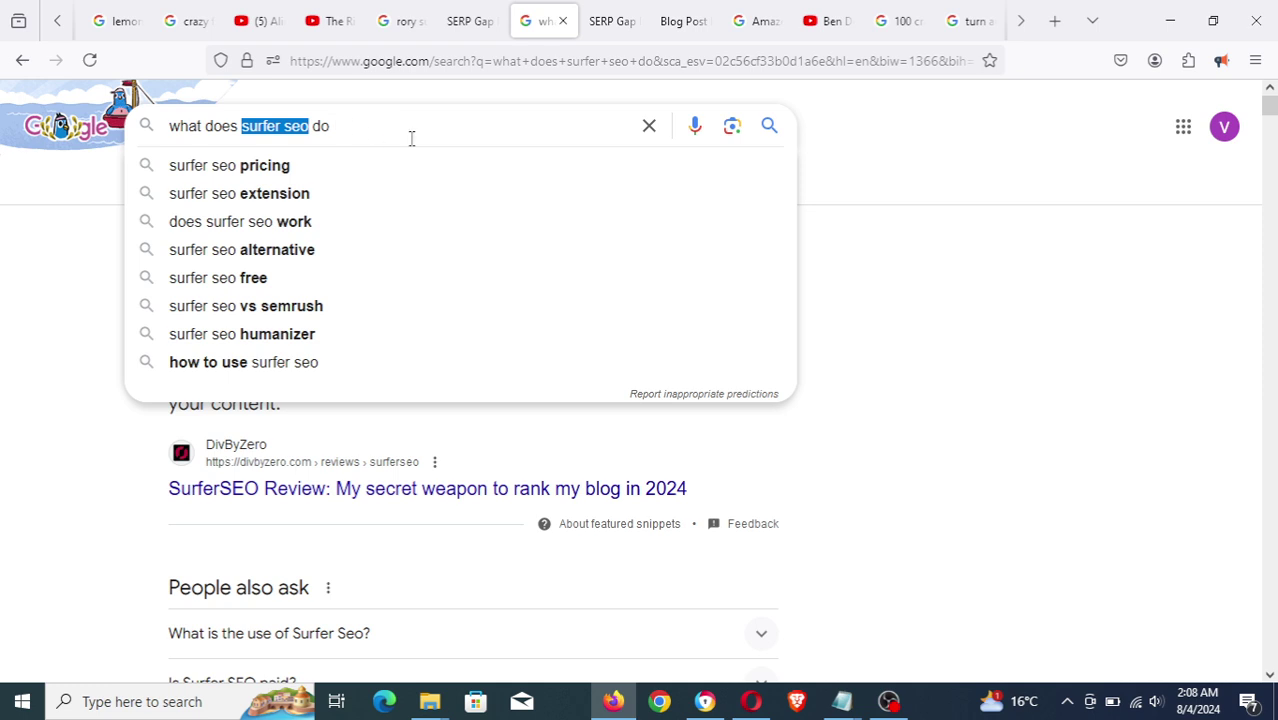
click(855, 277)
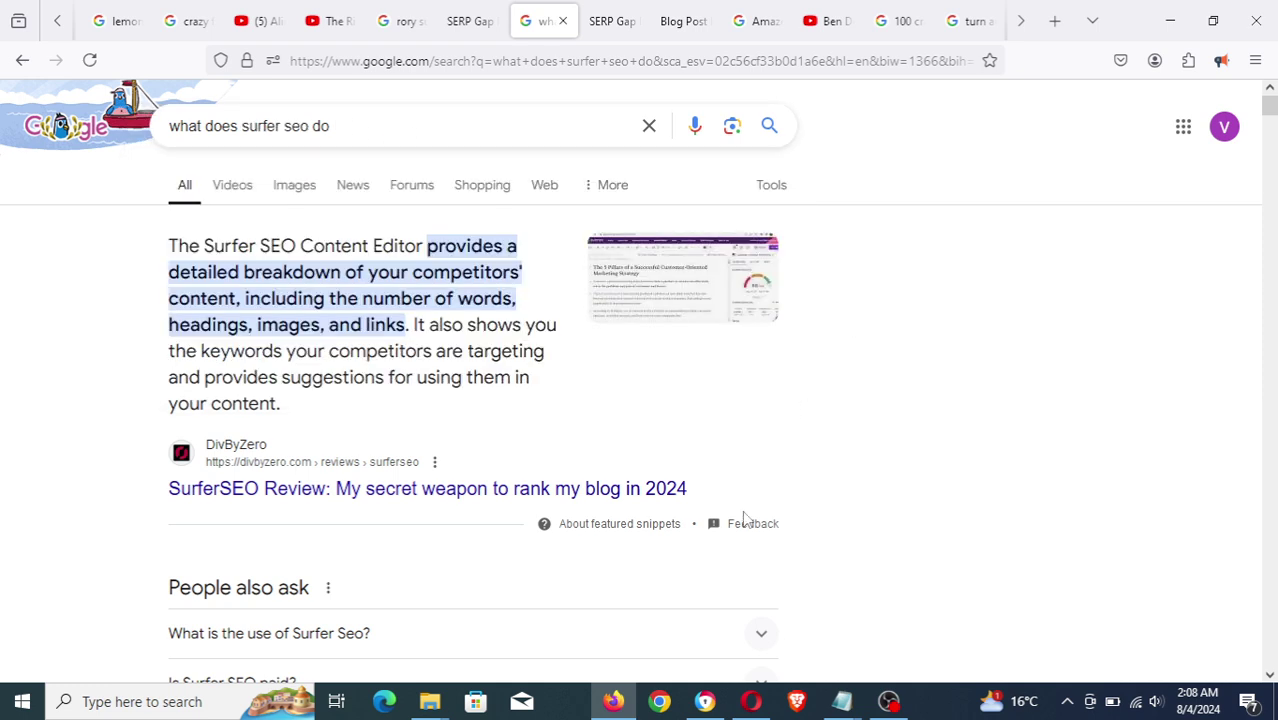
Switch to AVG Secure Browser and examine the channel's video "How to Write SEO Content That Ranks for Multiple Keywords", highlighting its title
click(625, 692)
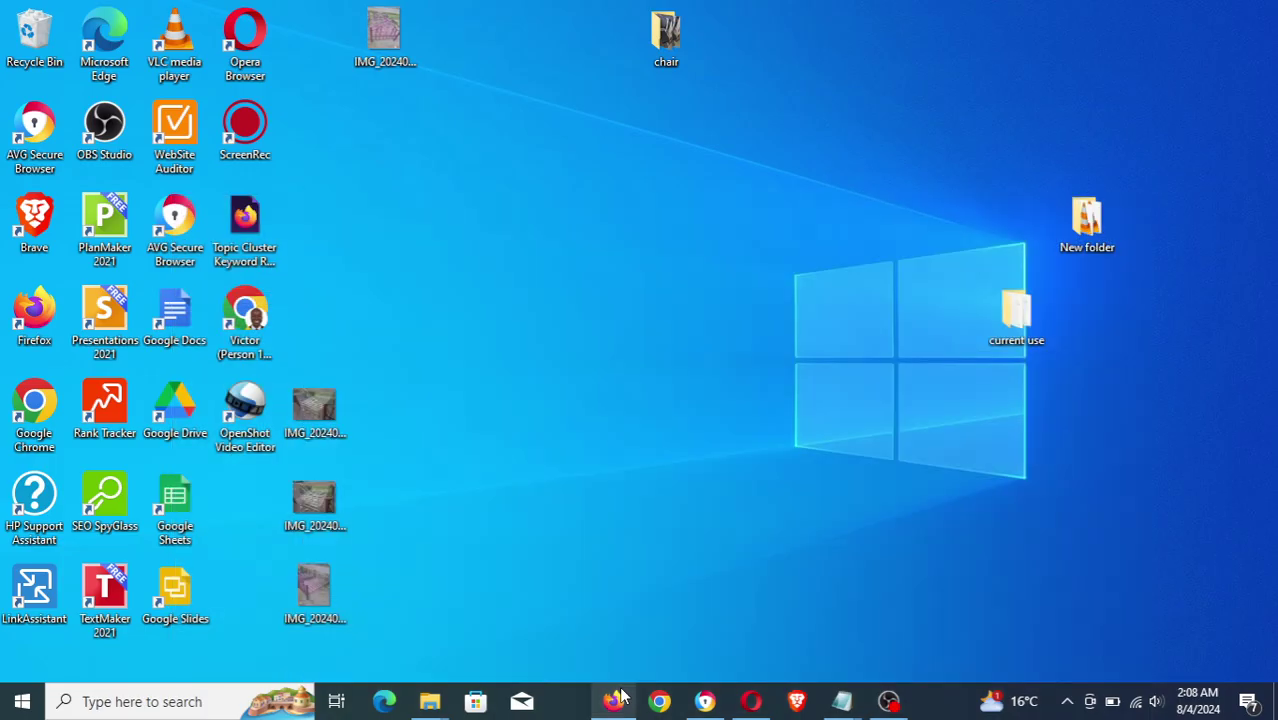
click(706, 701)
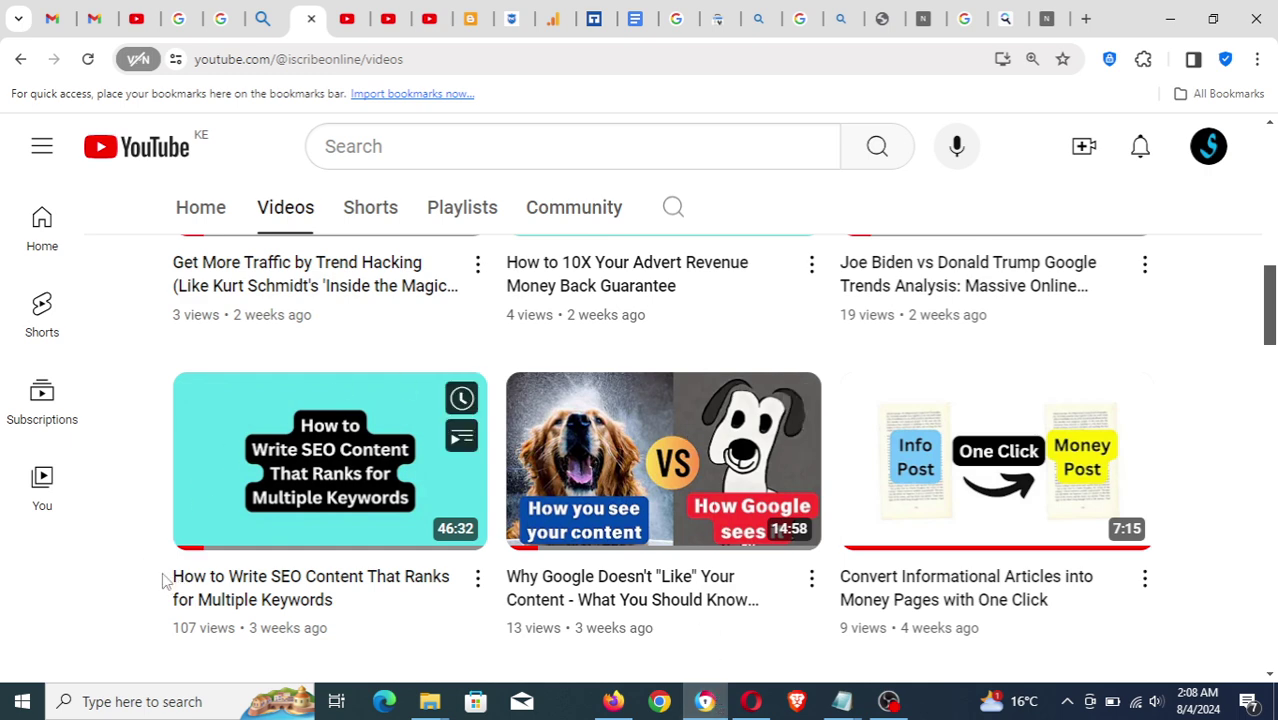
drag(174, 573, 350, 600)
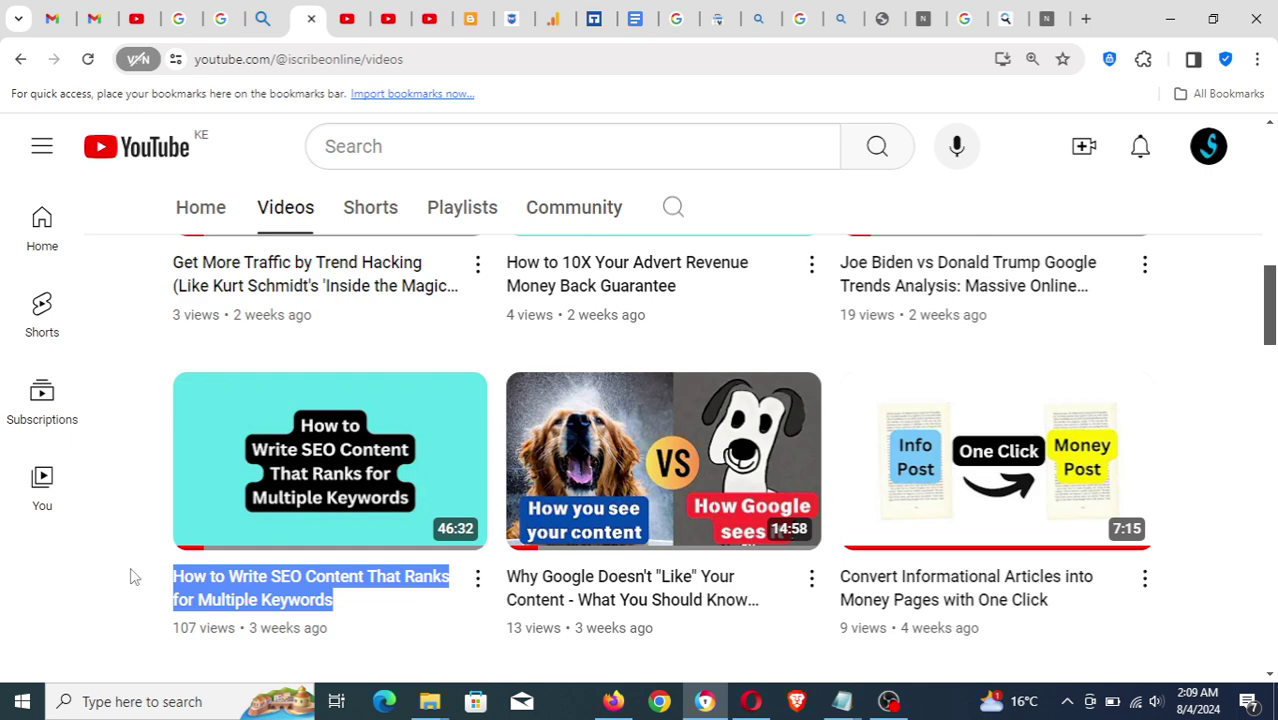
click(133, 576)
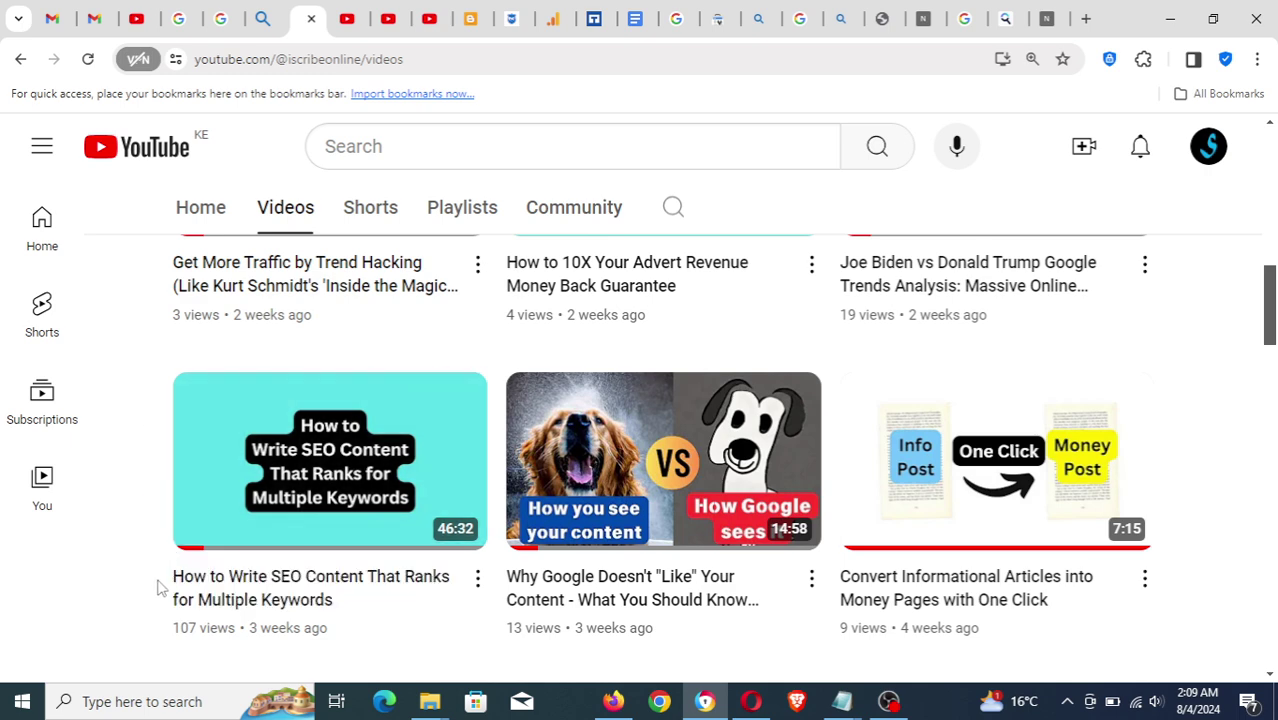
drag(170, 582, 350, 606)
mouse_move(1271, 329)
mouse_down()
mouse_move(1271, 152)
mouse_move(1272, 316)
mouse_up()
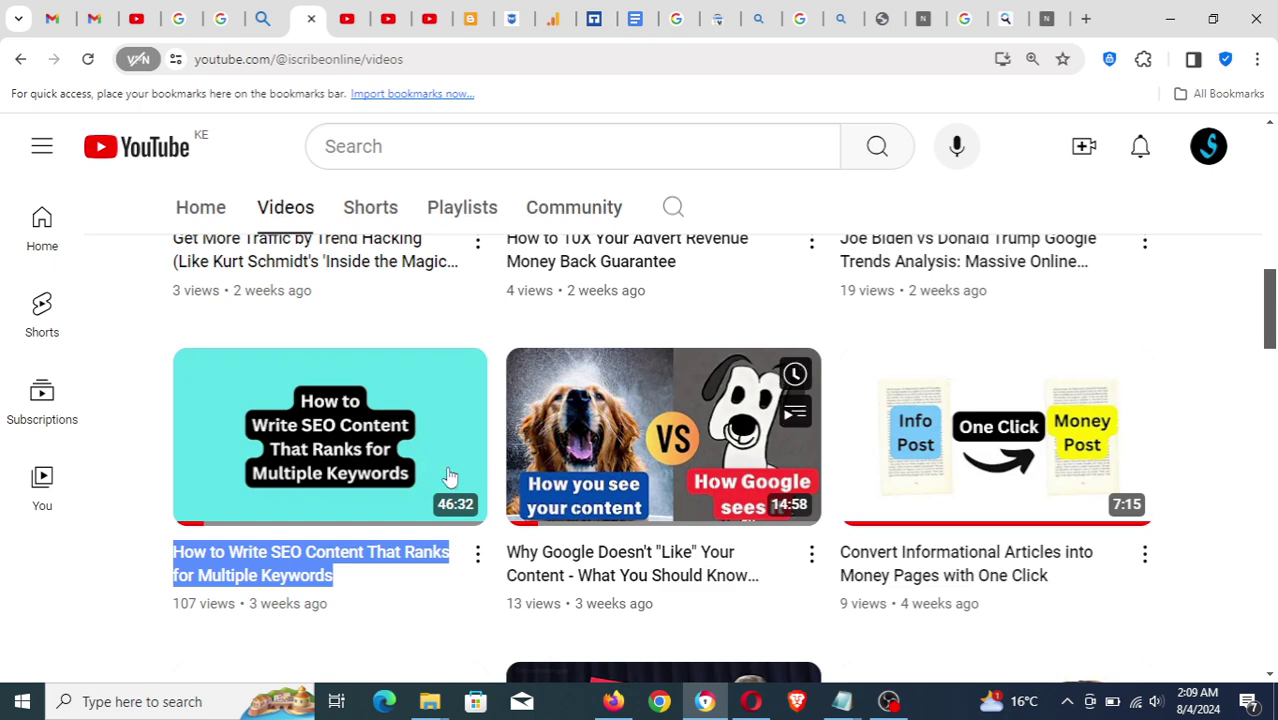
click(147, 555)
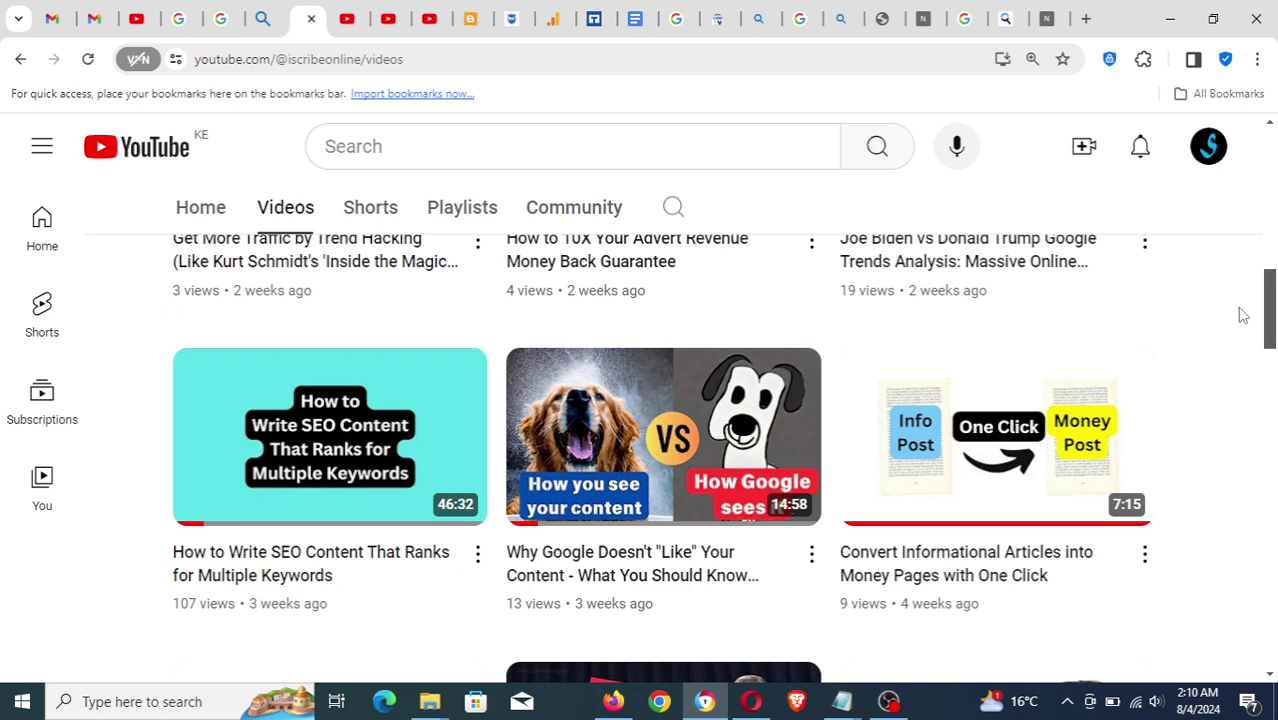
click(1170, 18)
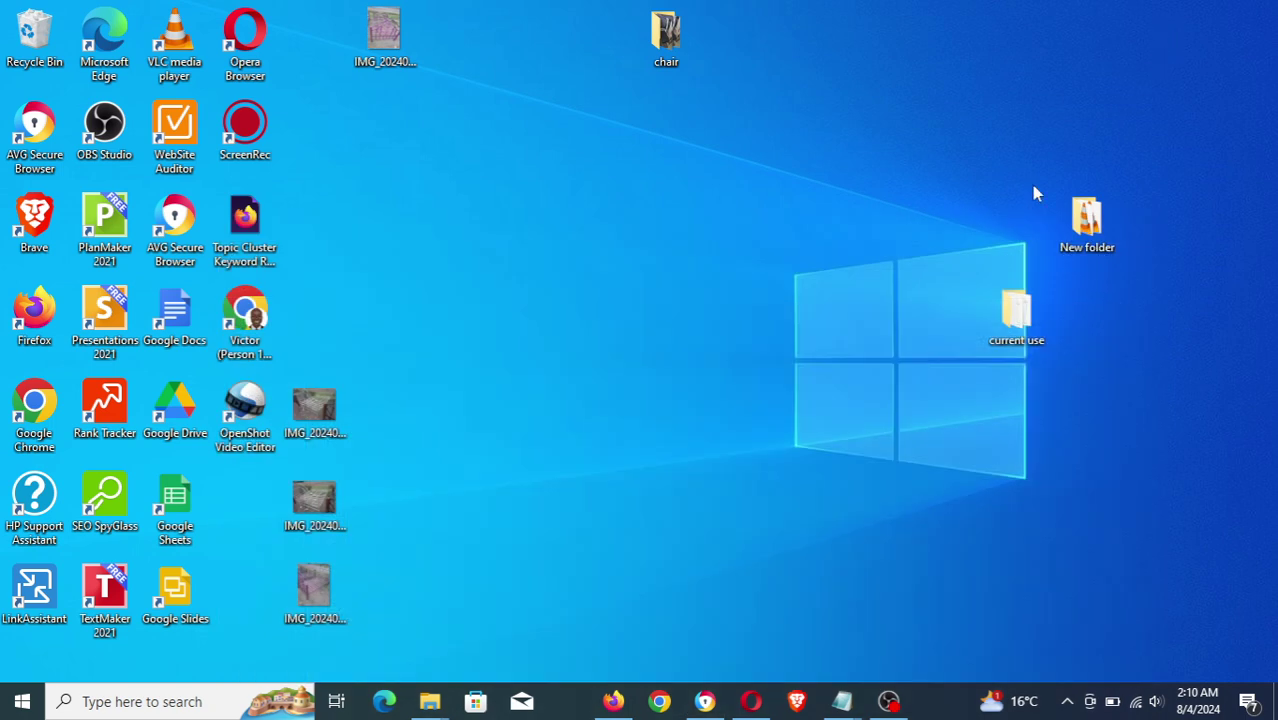
Go back to the Google results in Firefox and highlight the whole query "what does surfer seo do"
click(618, 700)
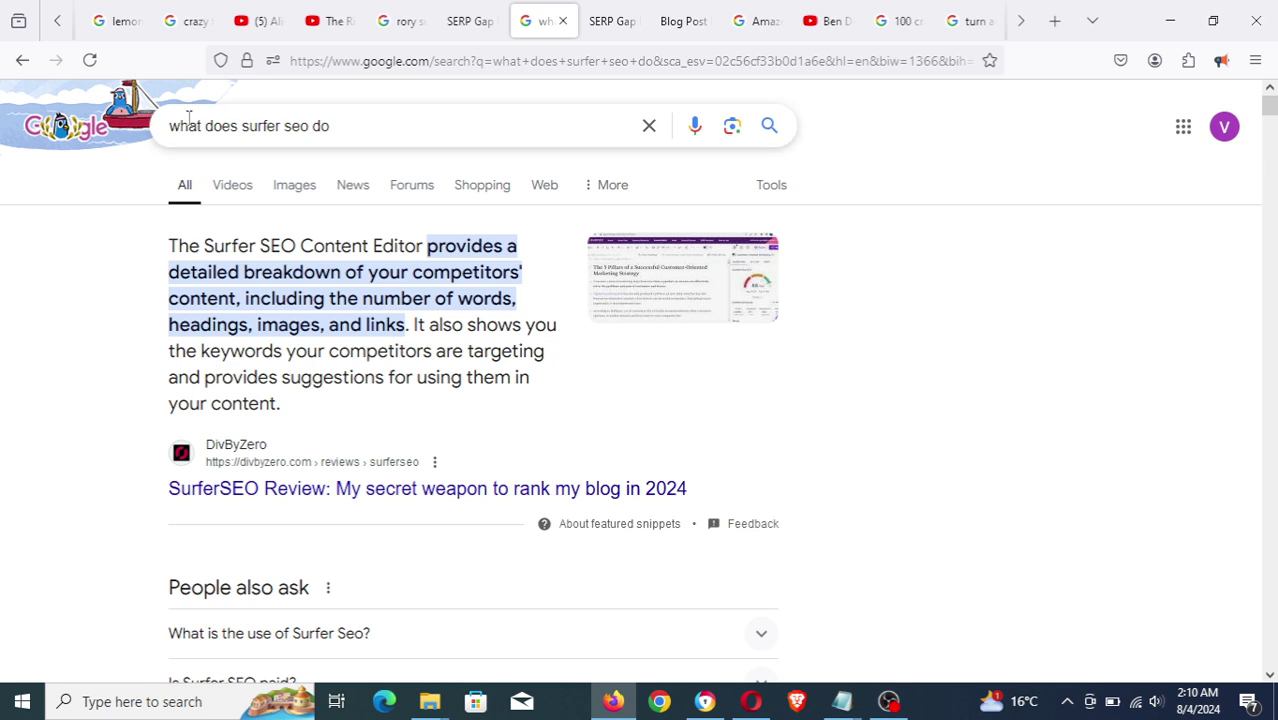
drag(330, 126, 165, 125)
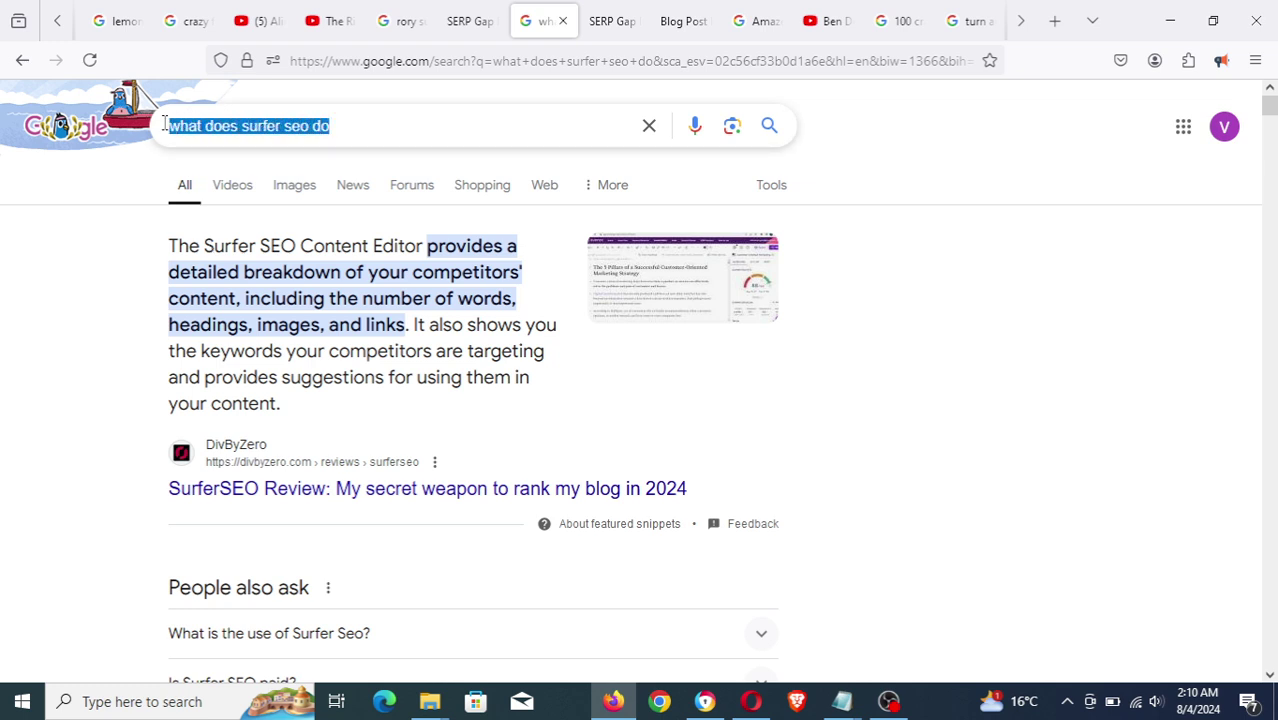
click(85, 325)
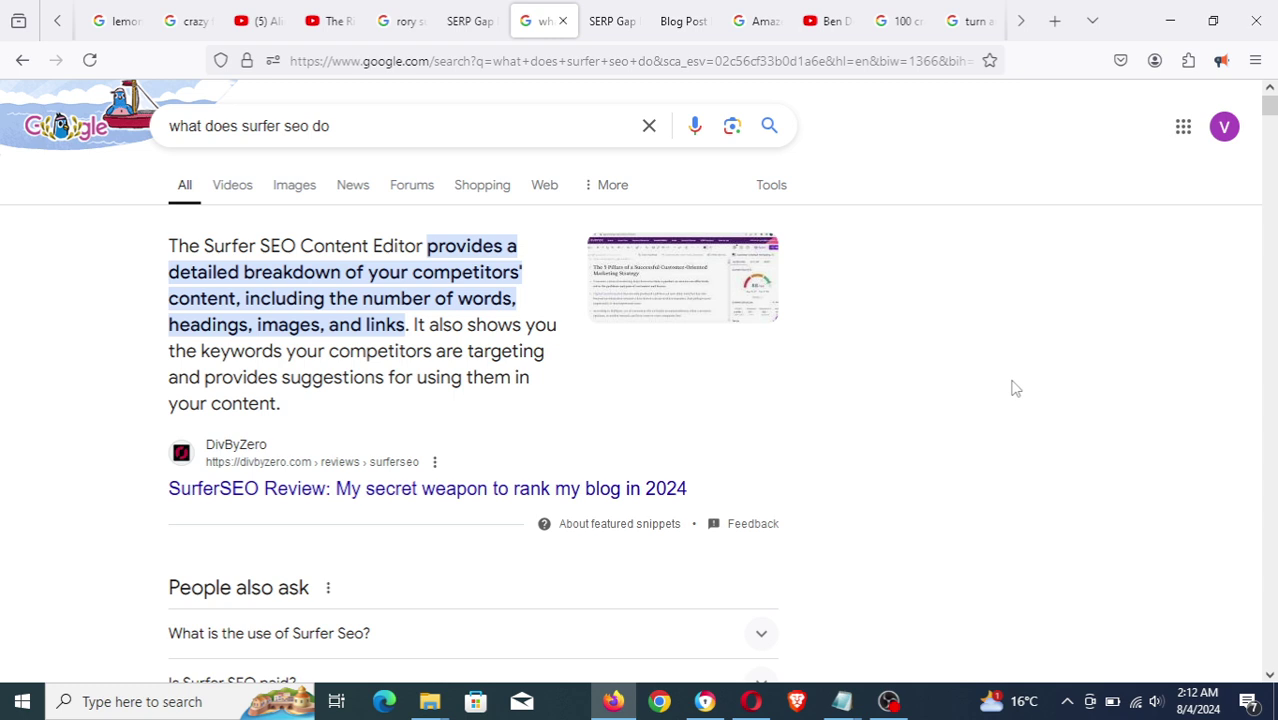
Compare the SERP Gap Finder page's input fields with the Google results about Surfer SEO
click(462, 22)
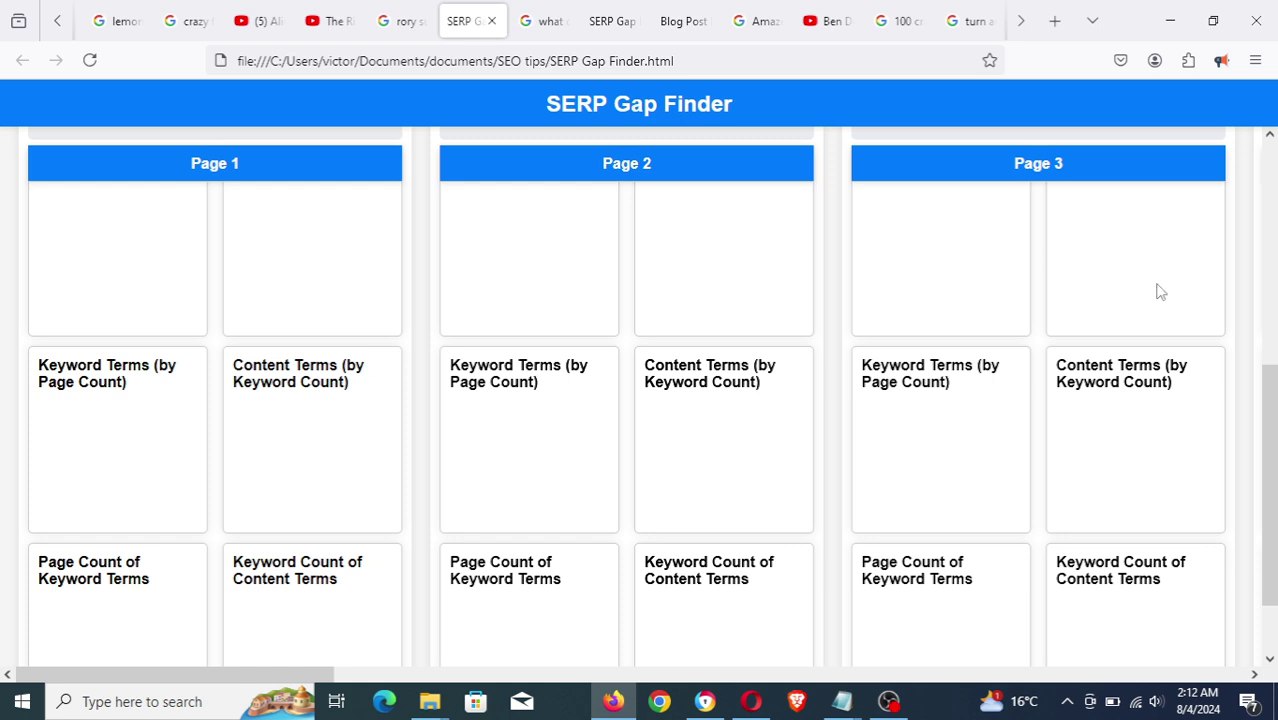
drag(1273, 413, 1273, 155)
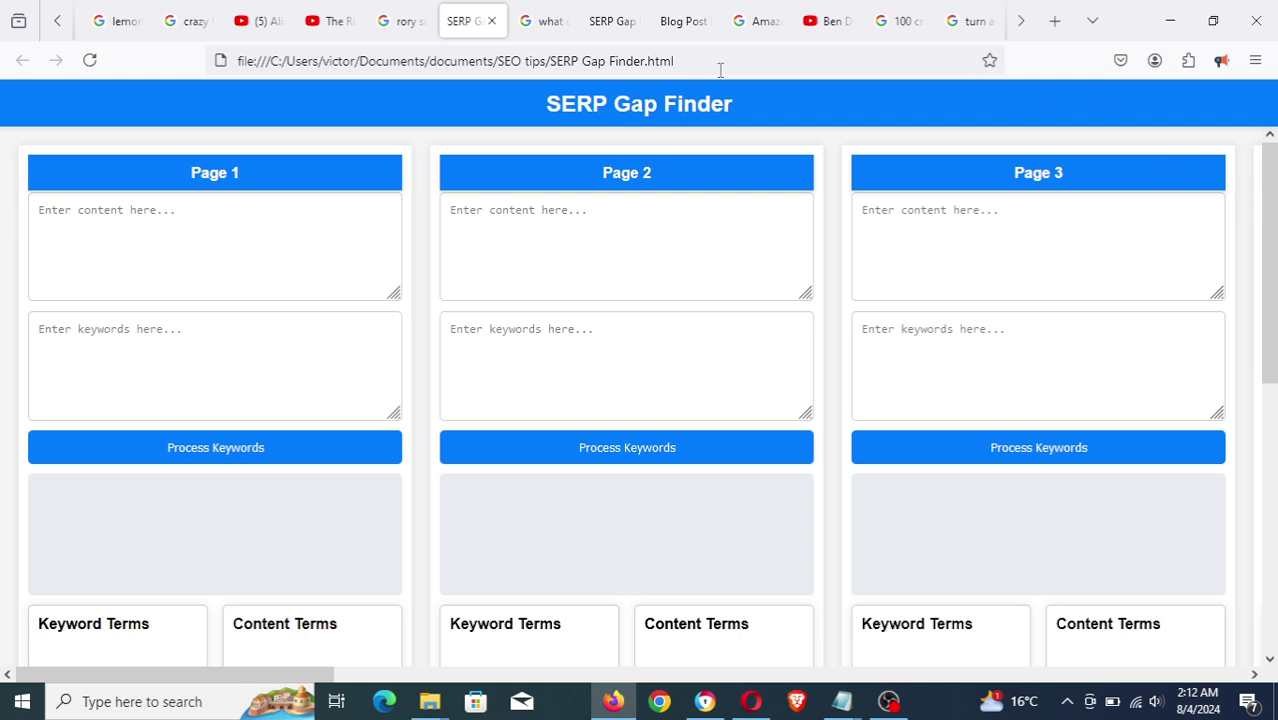
click(545, 21)
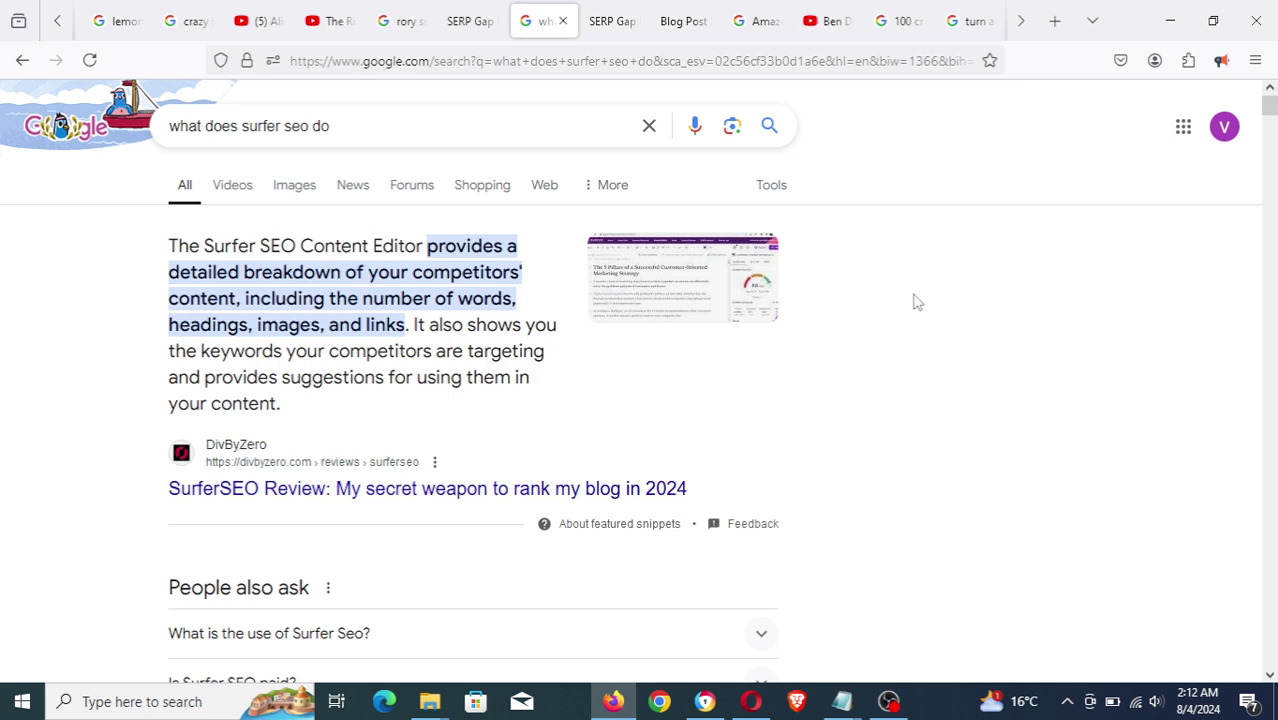
click(462, 35)
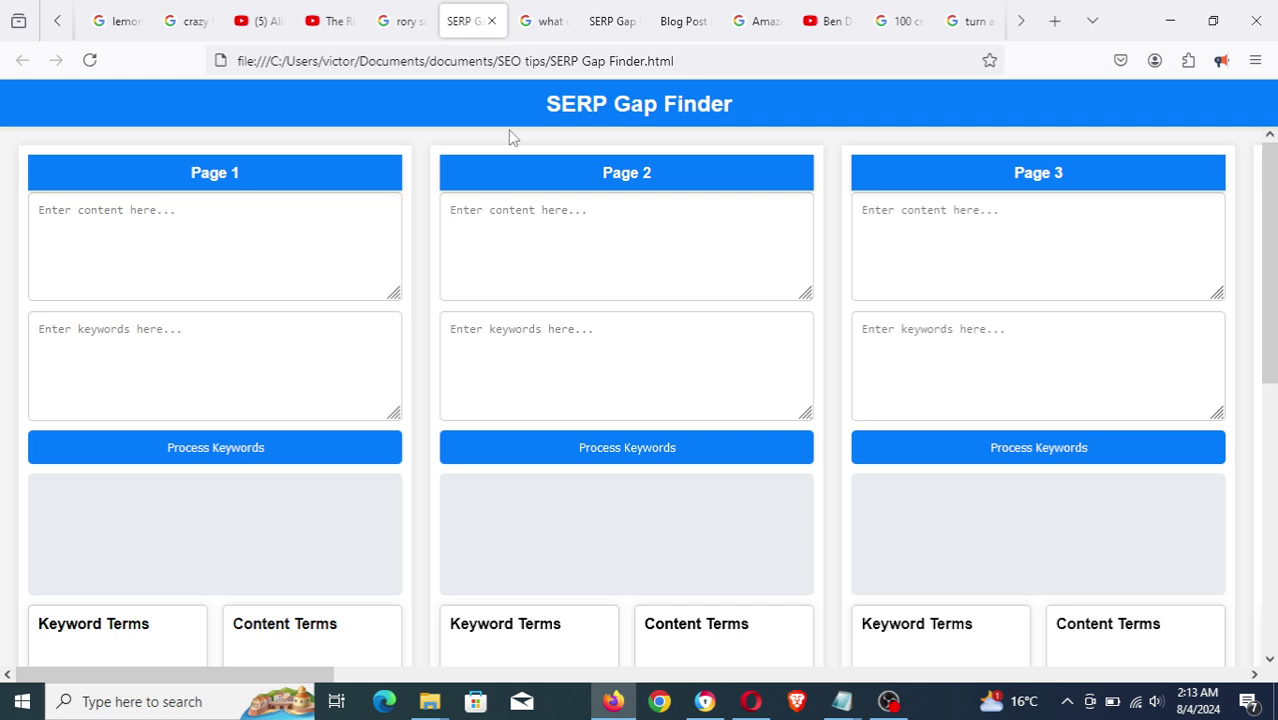
click(537, 36)
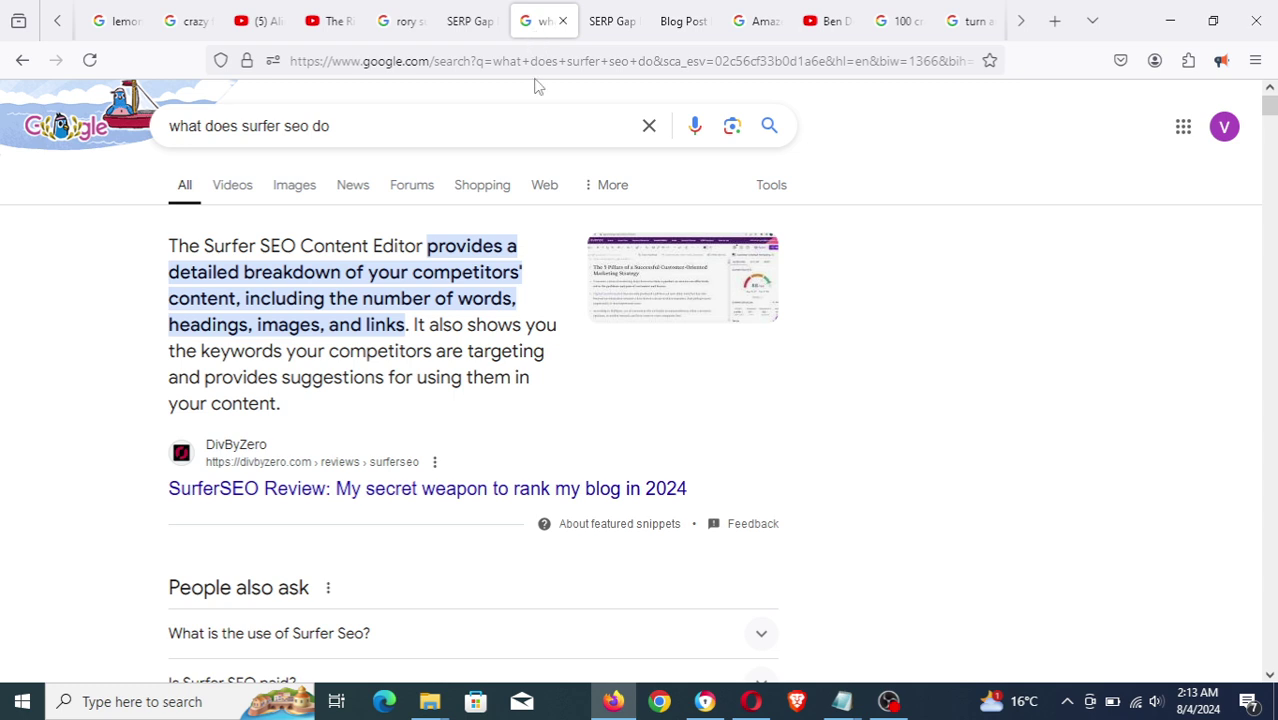
Open the saved SERP Gap Finder report and highlight its topic, "How to check word count on google docs", in the file address
click(605, 30)
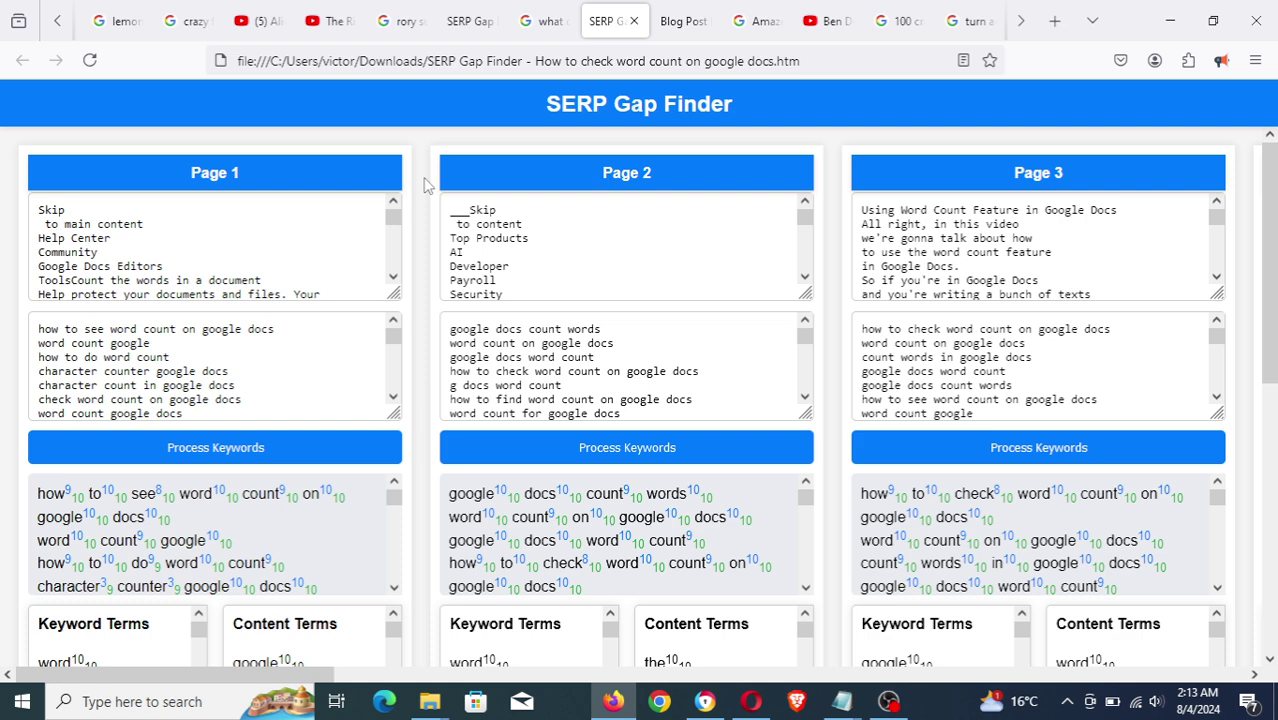
click(595, 62)
drag(535, 61, 775, 63)
click(131, 99)
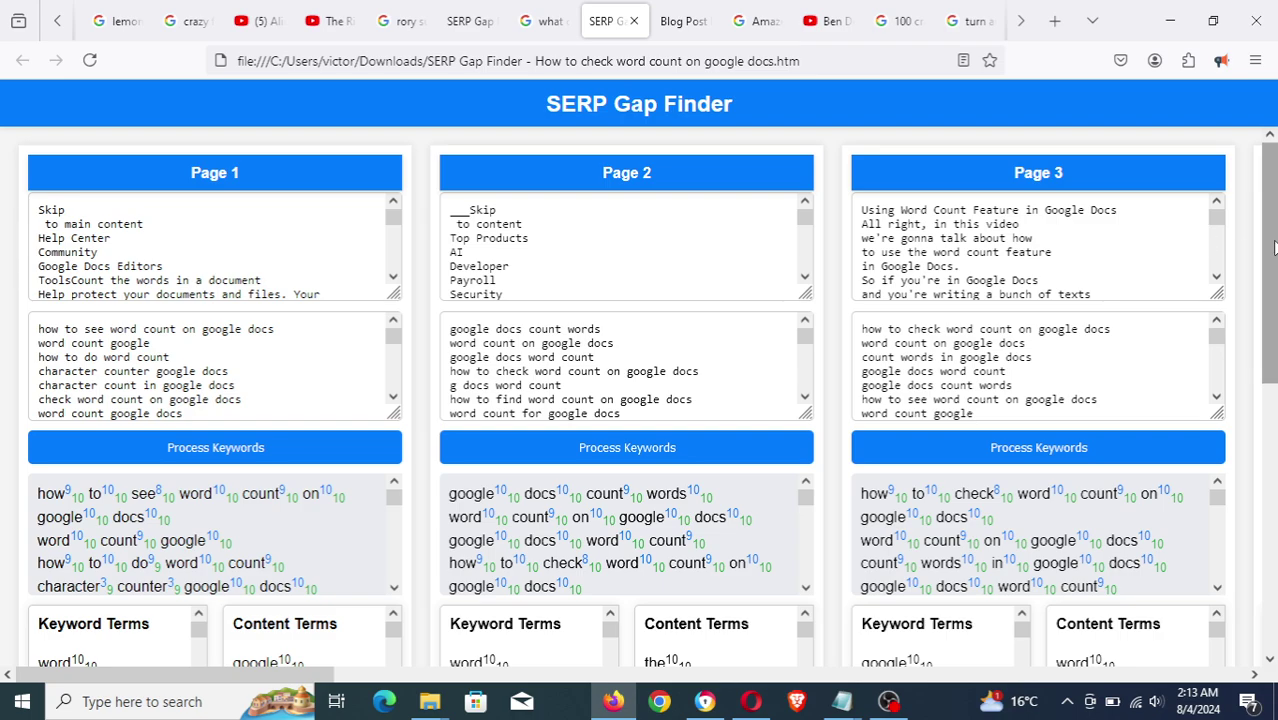
Look through the report from the page inputs to the page and keyword count tables, and return to its beginning
drag(1272, 258, 1275, 345)
scroll(1275, 345, down, 2)
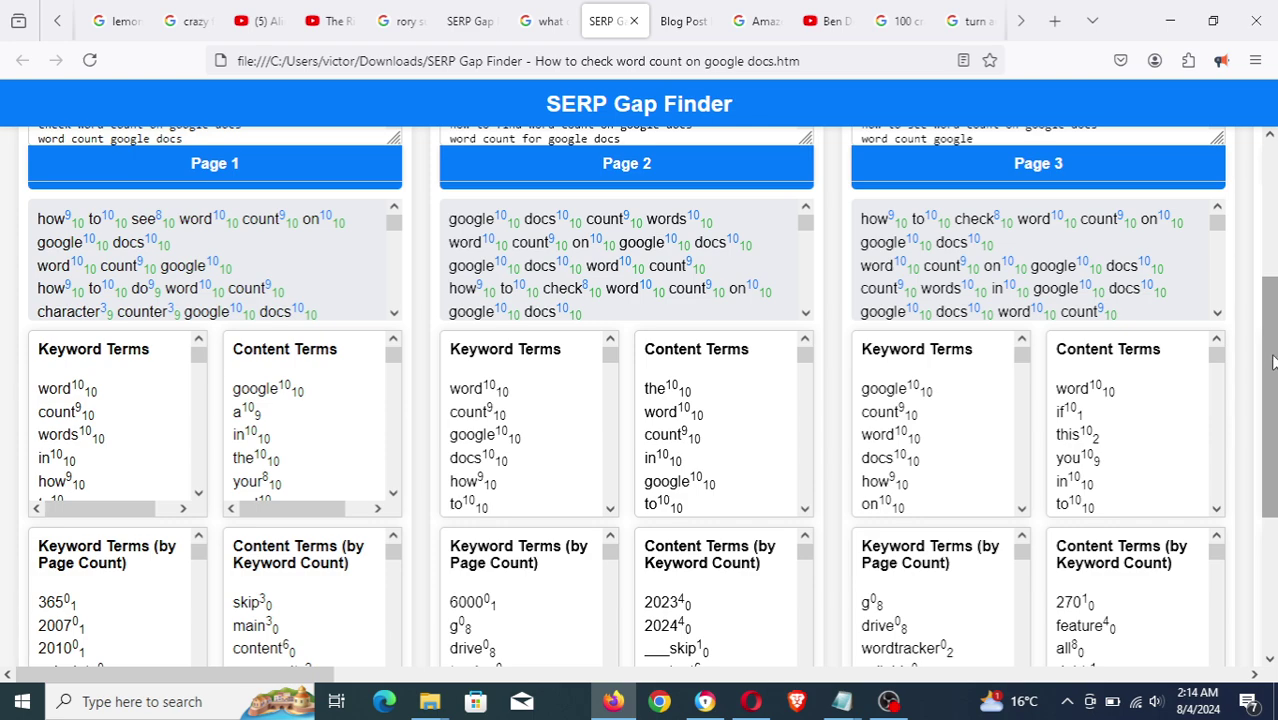
drag(1273, 362, 1275, 490)
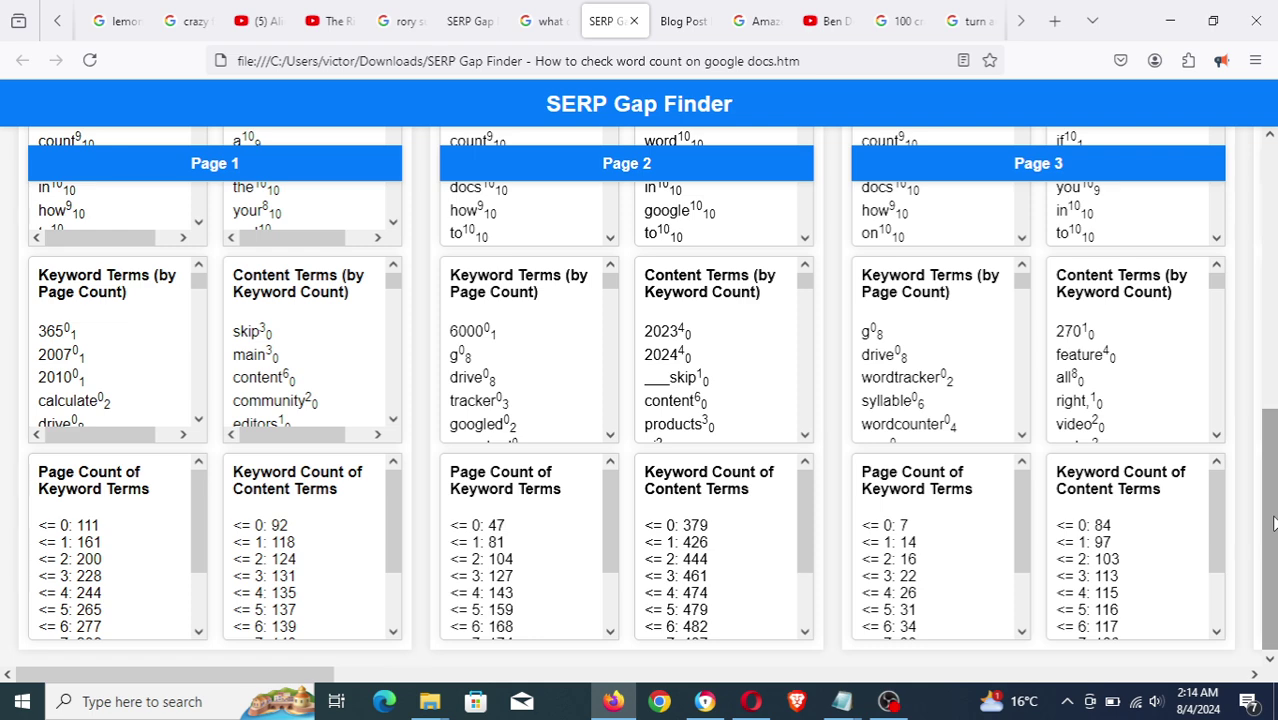
drag(1273, 522, 1273, 232)
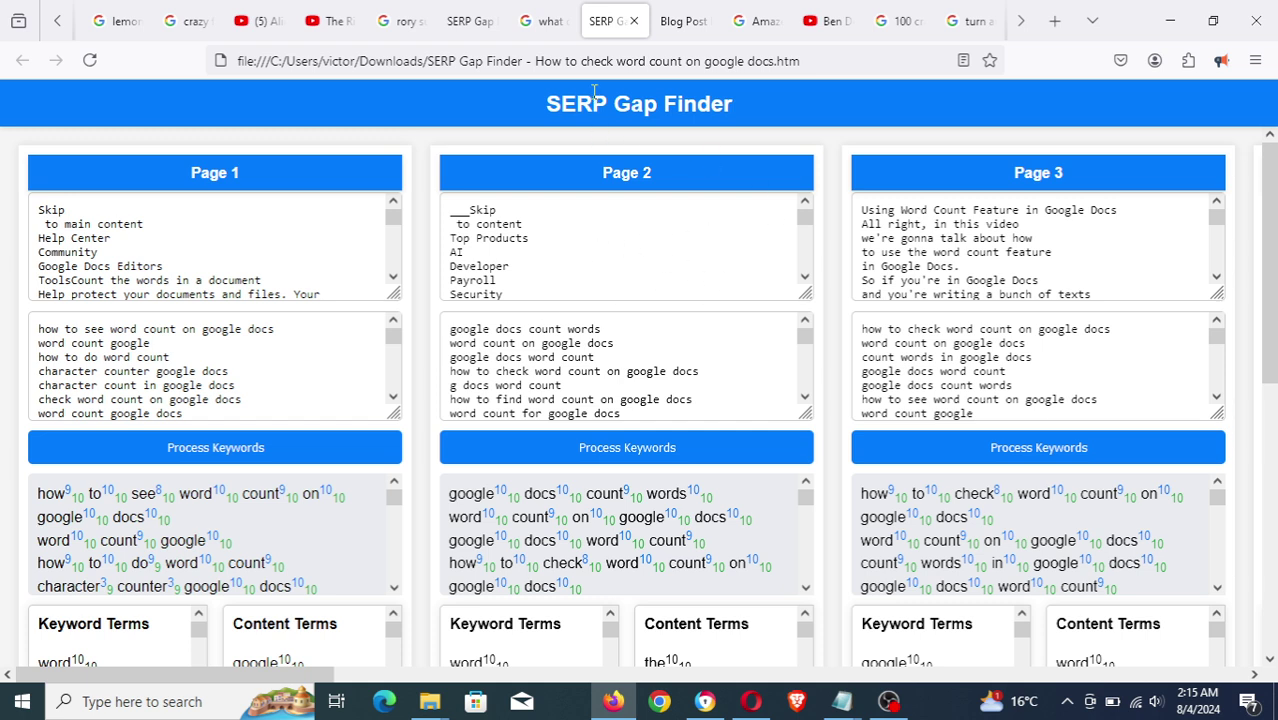
Highlight the target keyword "How to check word count on google docs" in the report's file name without changing the address
click(565, 62)
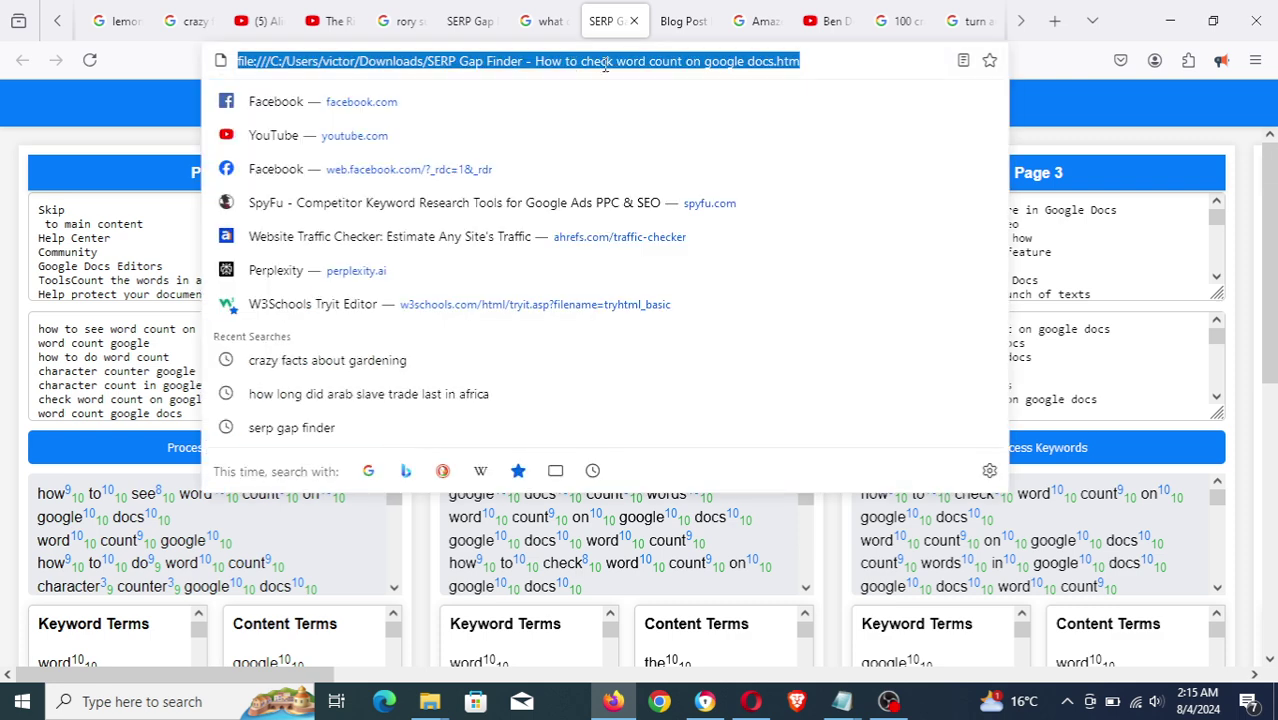
click(605, 62)
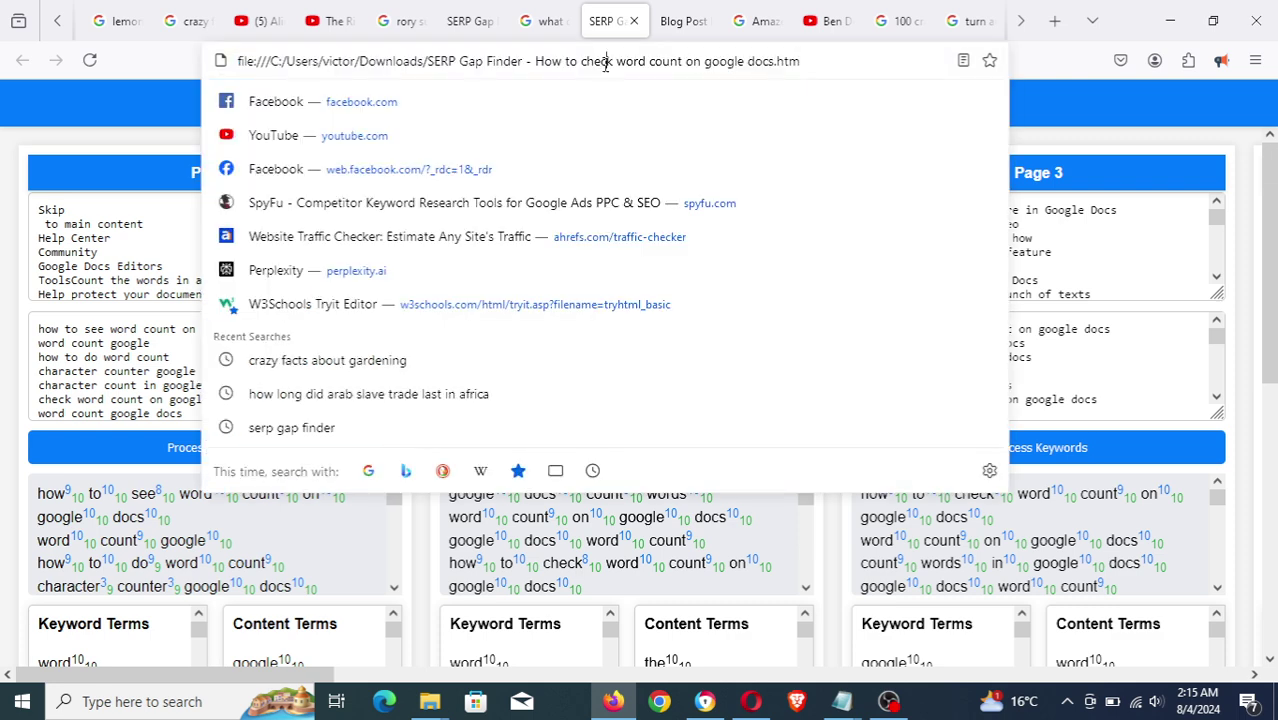
click(177, 93)
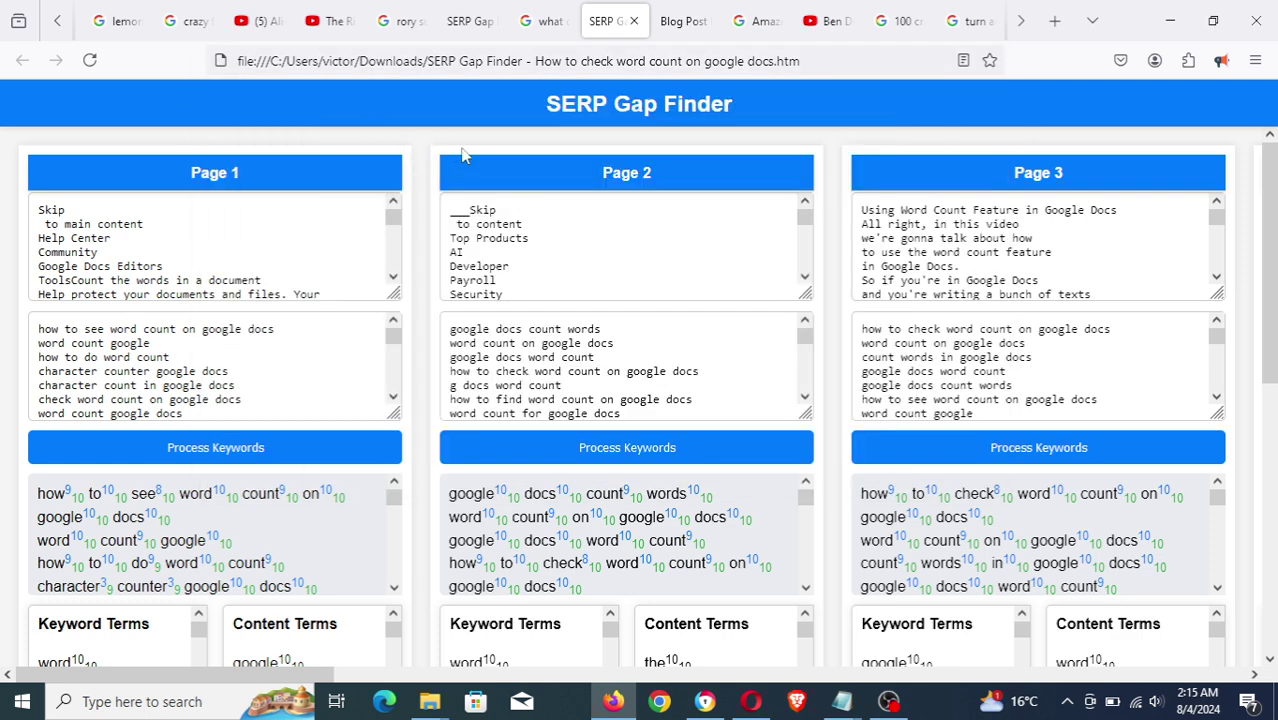
click(563, 62)
click(570, 62)
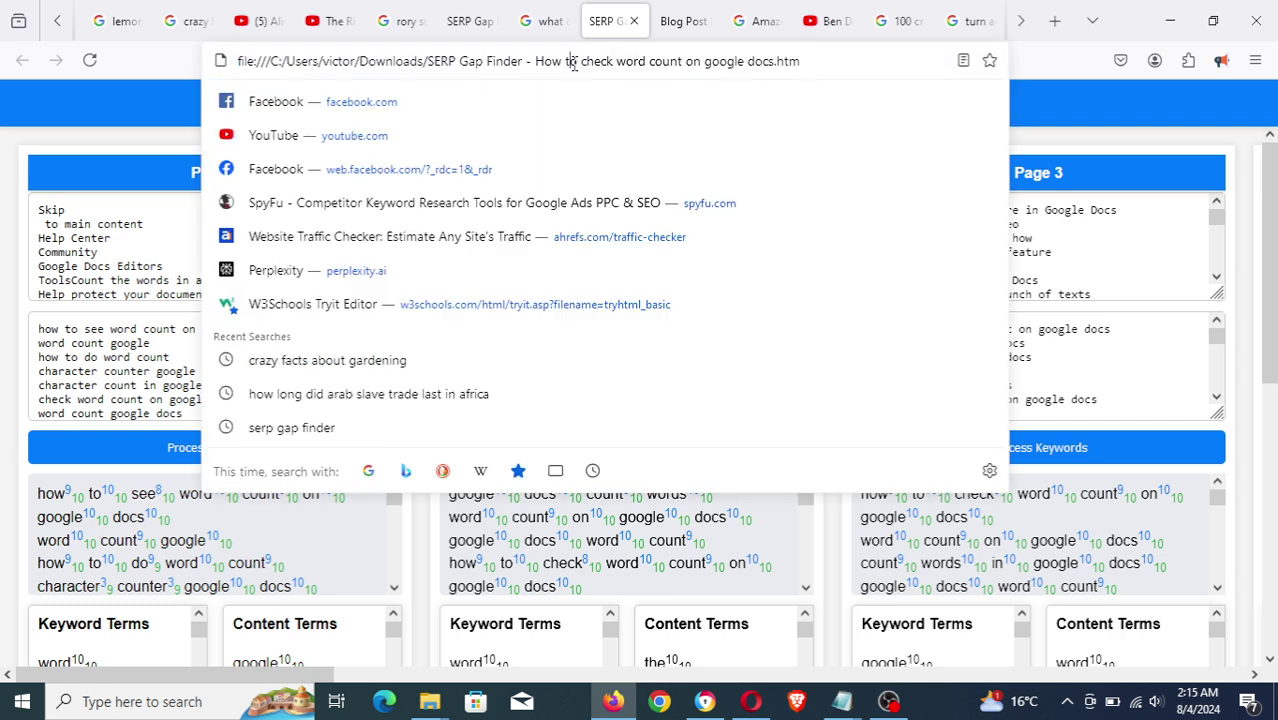
drag(538, 62, 774, 63)
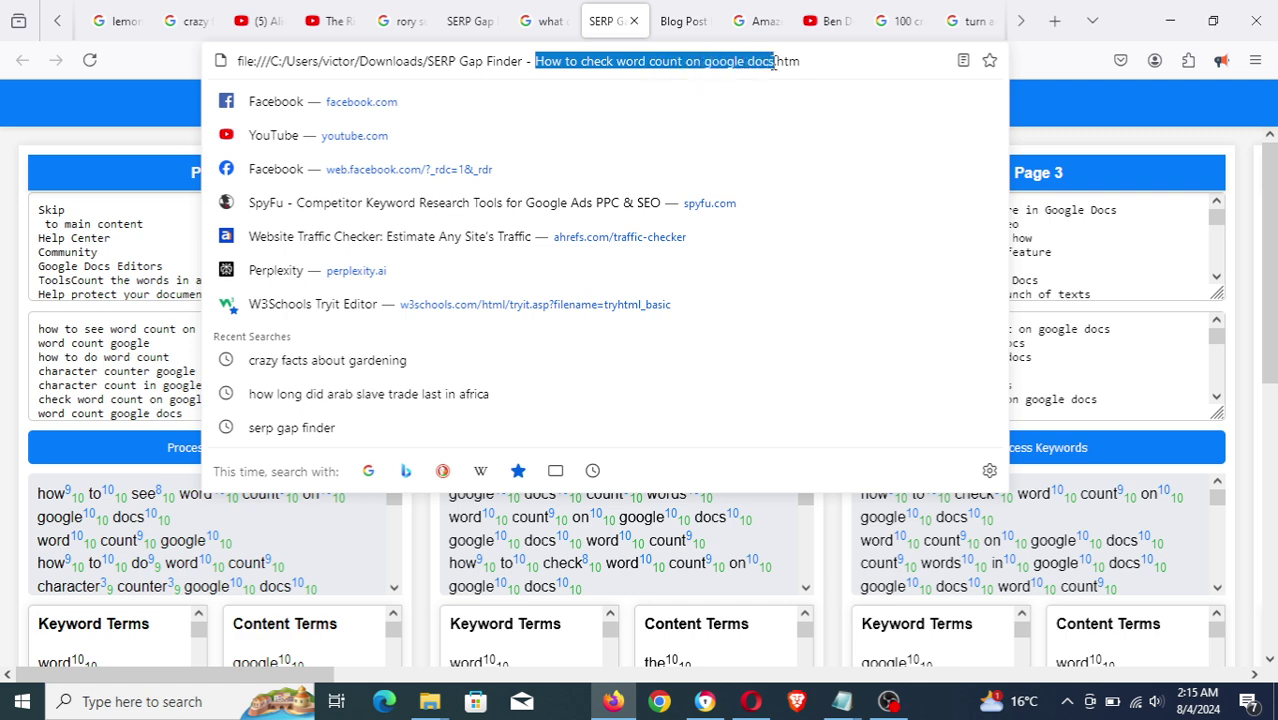
click(168, 108)
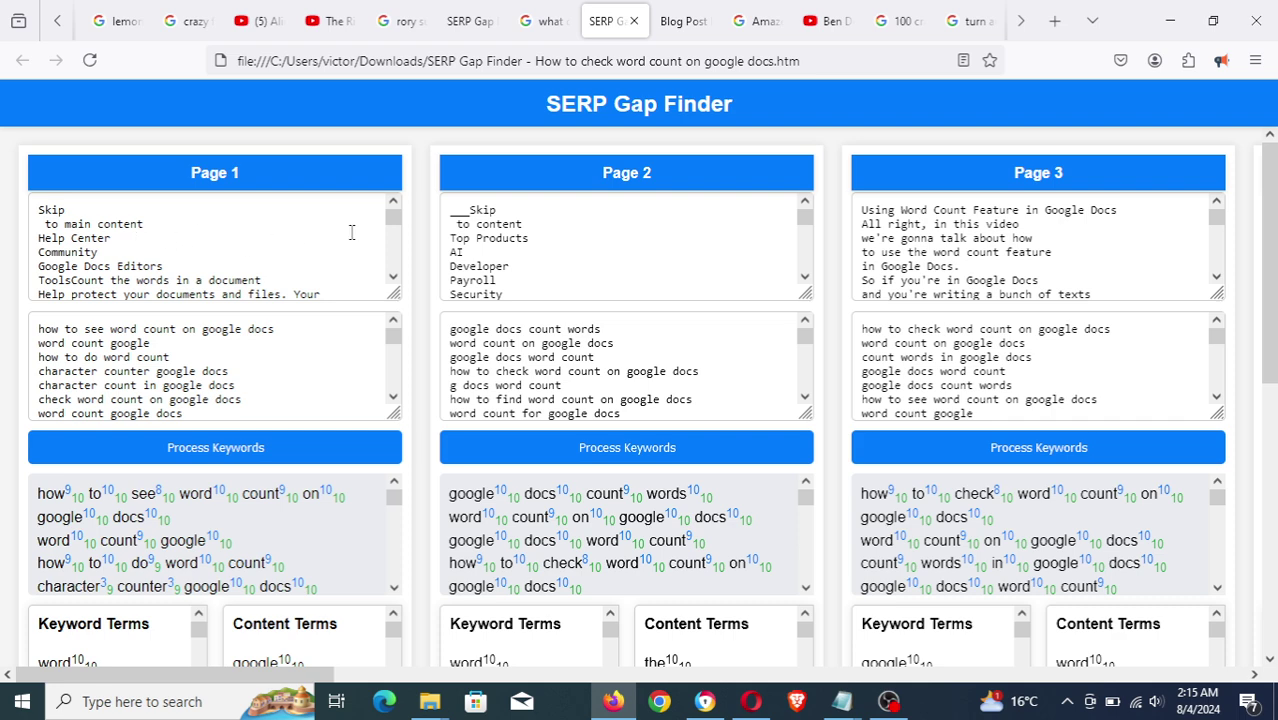
Examine the Page 1 content box, highlighting its pasted page text and the Page 1 heading
click(138, 232)
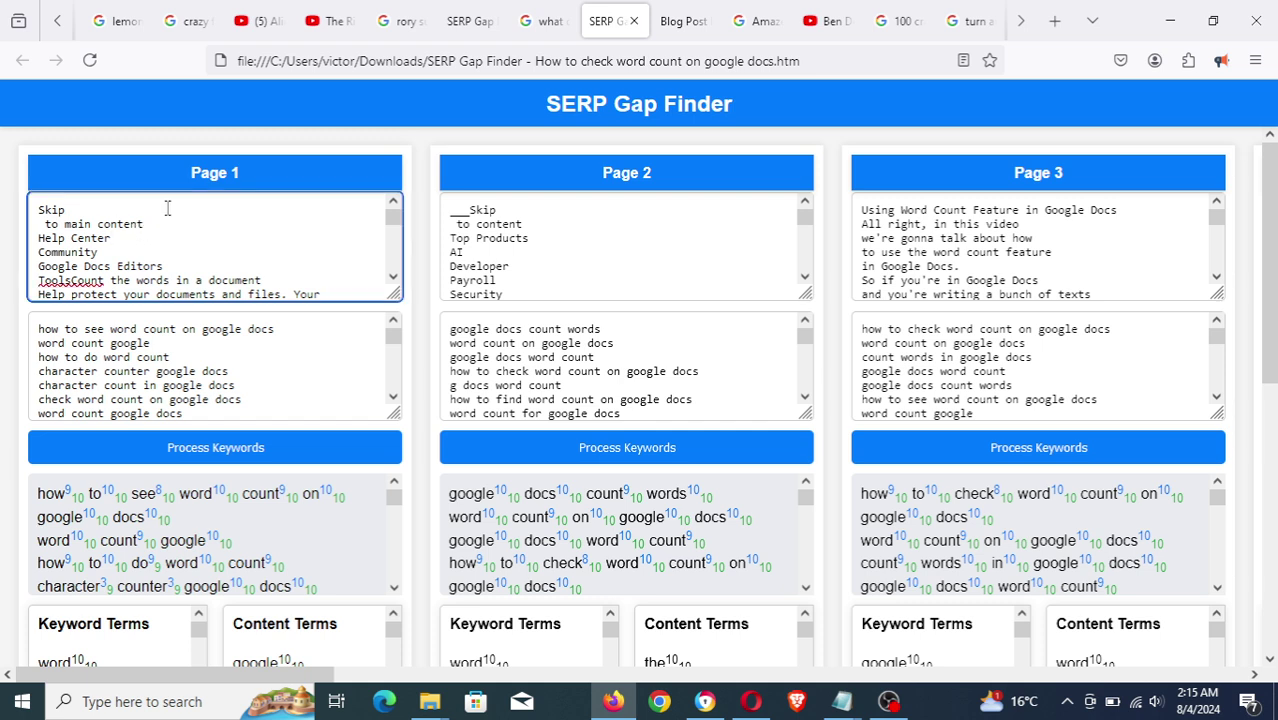
shift+click(40, 210)
drag(157, 252, 330, 296)
click(263, 250)
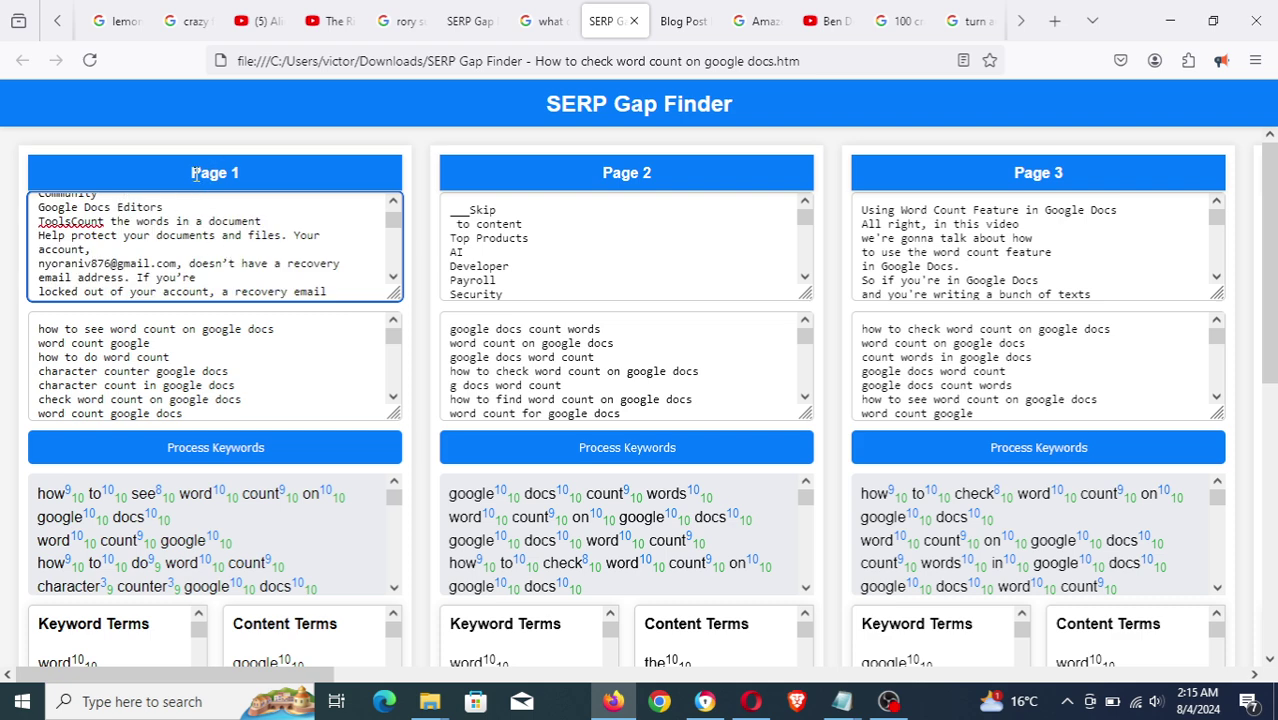
drag(191, 172, 266, 180)
click(180, 210)
click(218, 248)
Highlight the Page 2 heading and examine the pasted page text in its content box
click(538, 253)
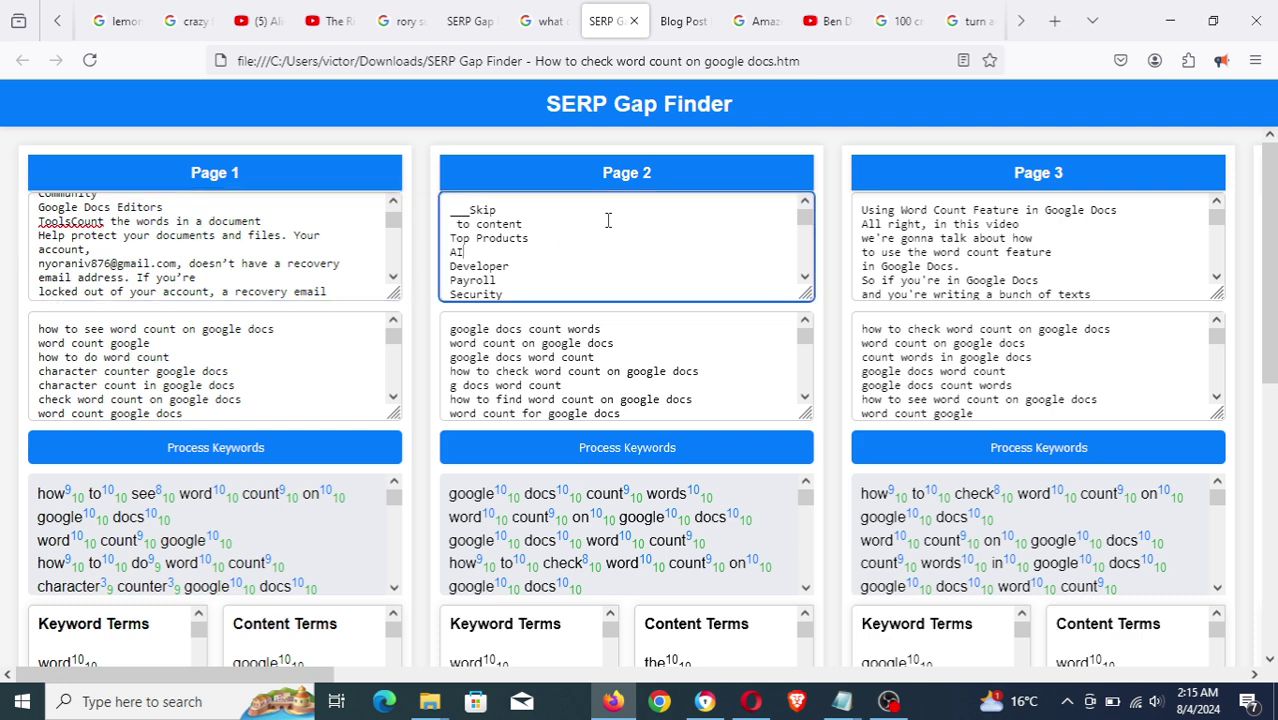
drag(604, 172, 688, 186)
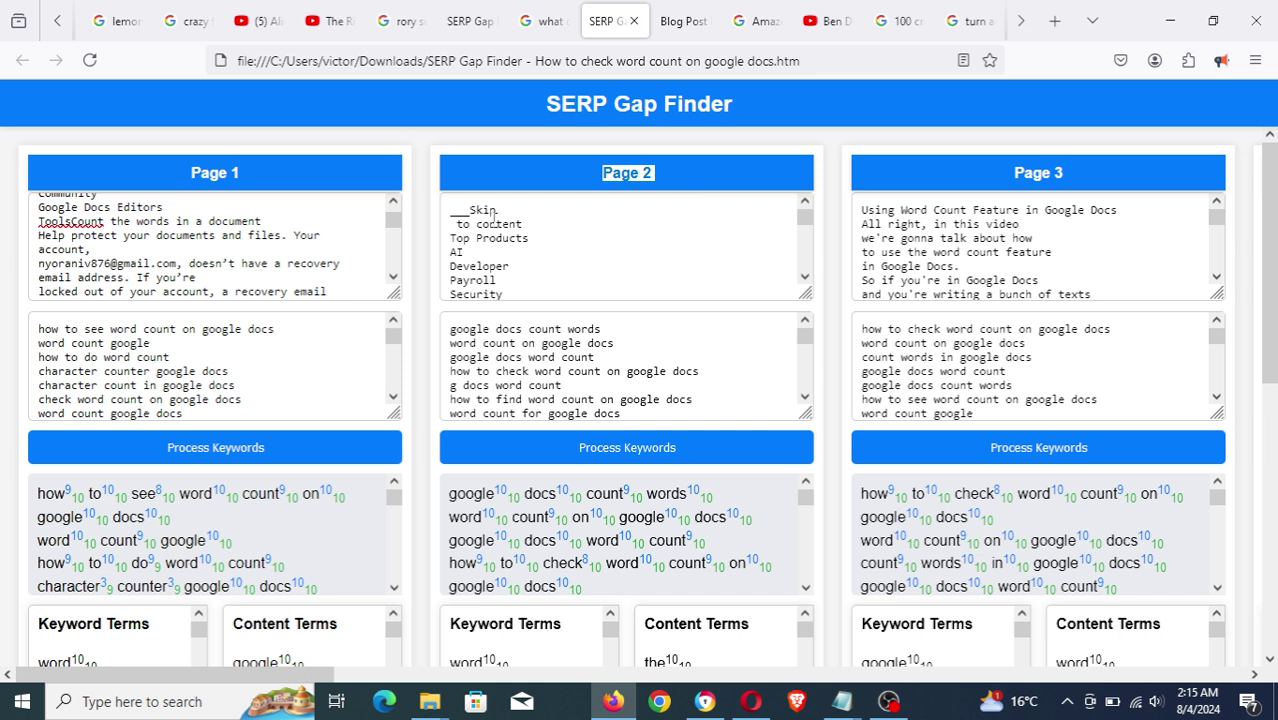
drag(492, 212, 585, 285)
click(595, 268)
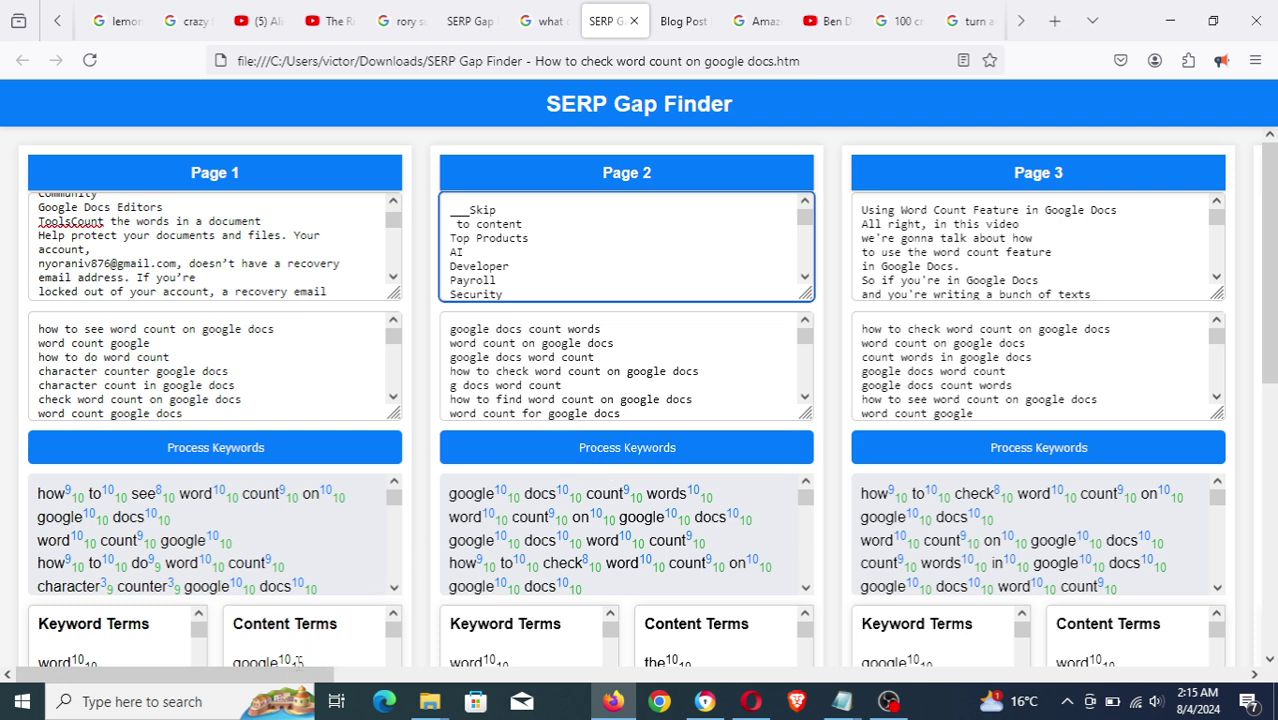
drag(300, 679, 190, 662)
Highlight the keyword lists of Page 1 and Page 2, and look across the columns of the remaining pages
click(212, 345)
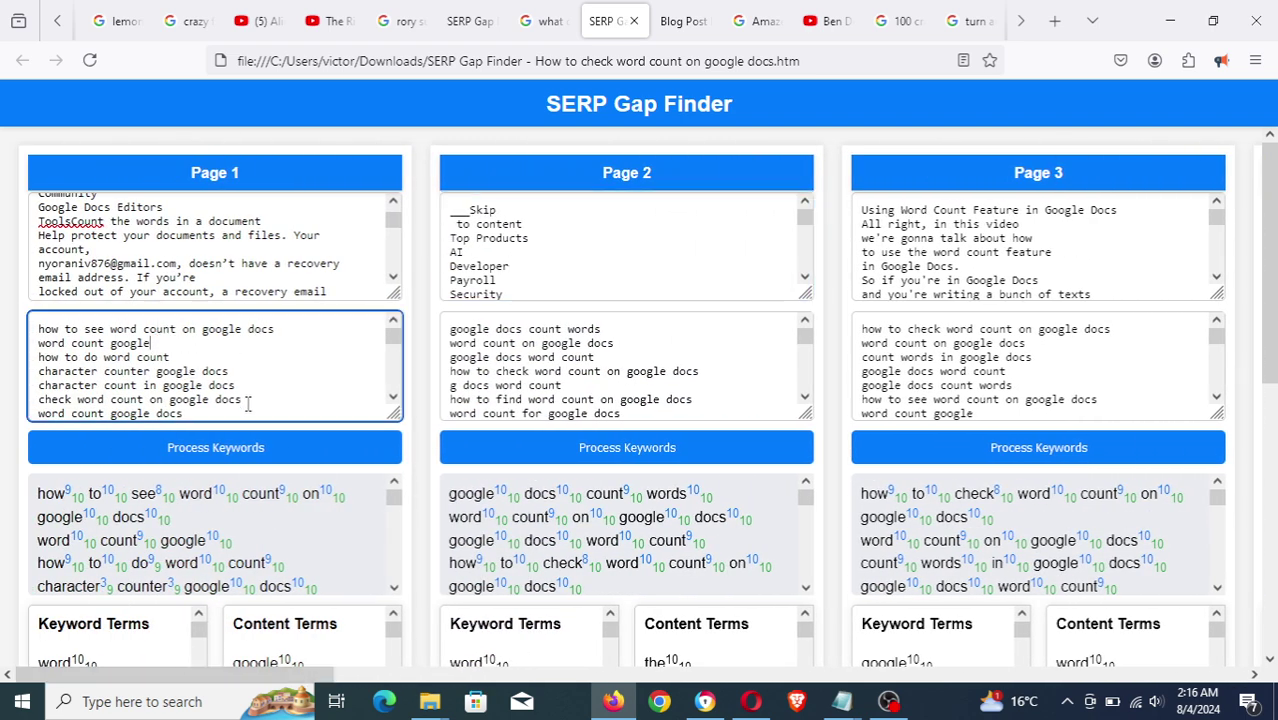
drag(36, 328, 266, 413)
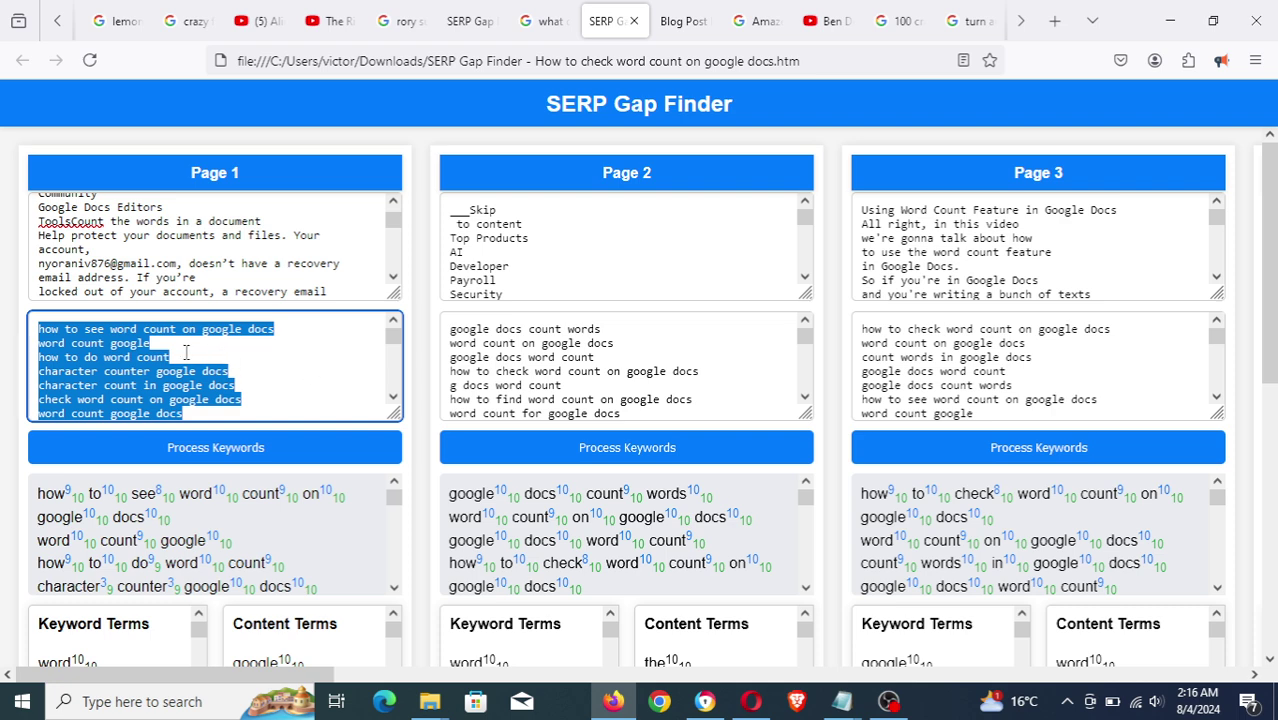
click(139, 352)
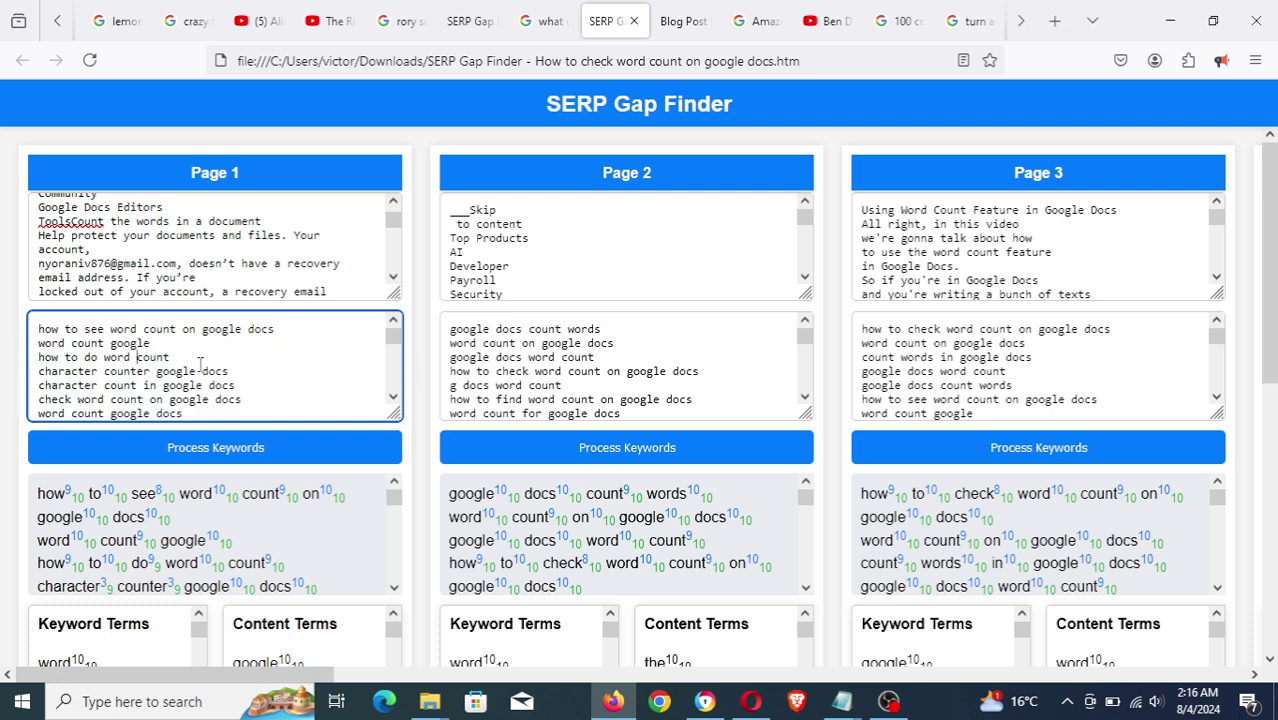
click(519, 361)
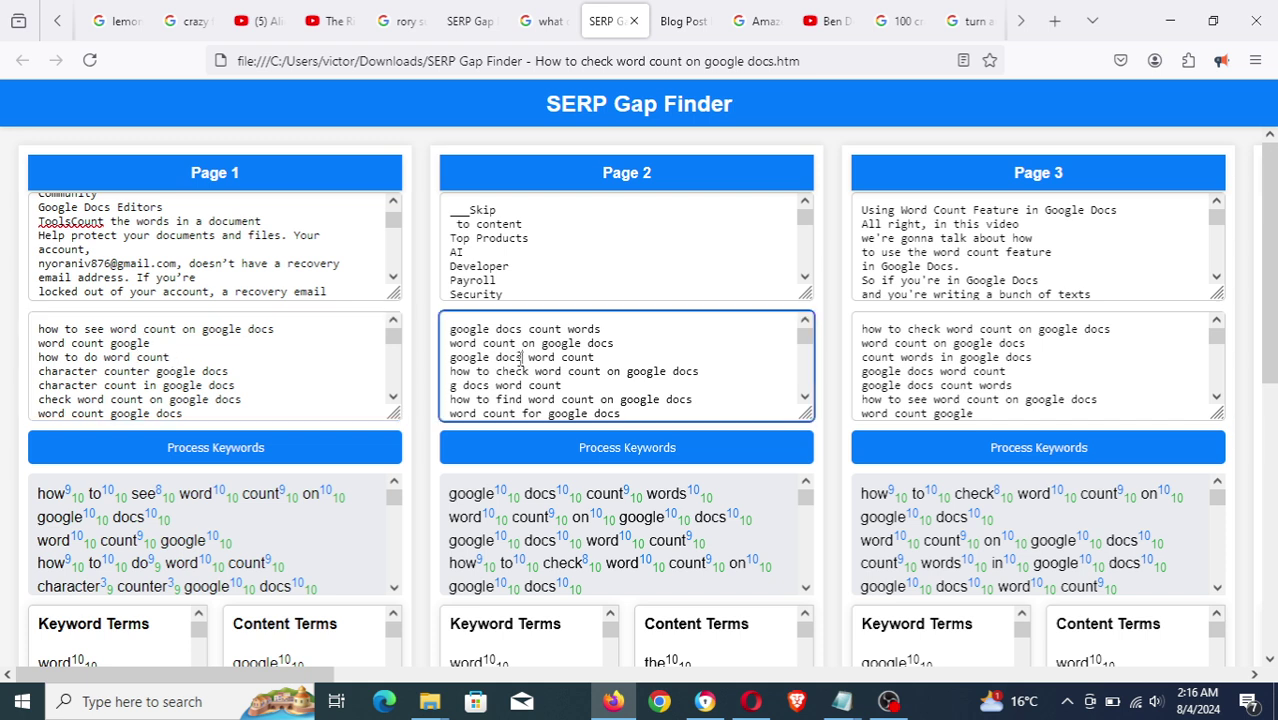
drag(450, 330, 700, 412)
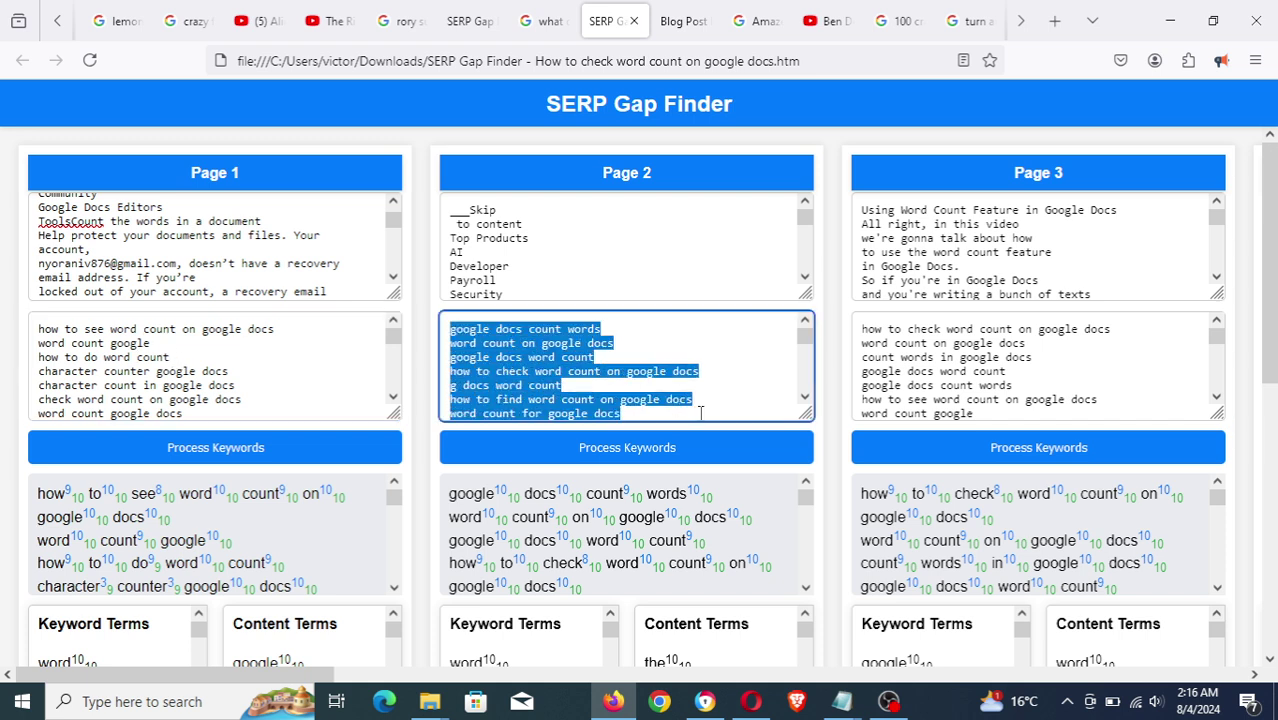
click(950, 384)
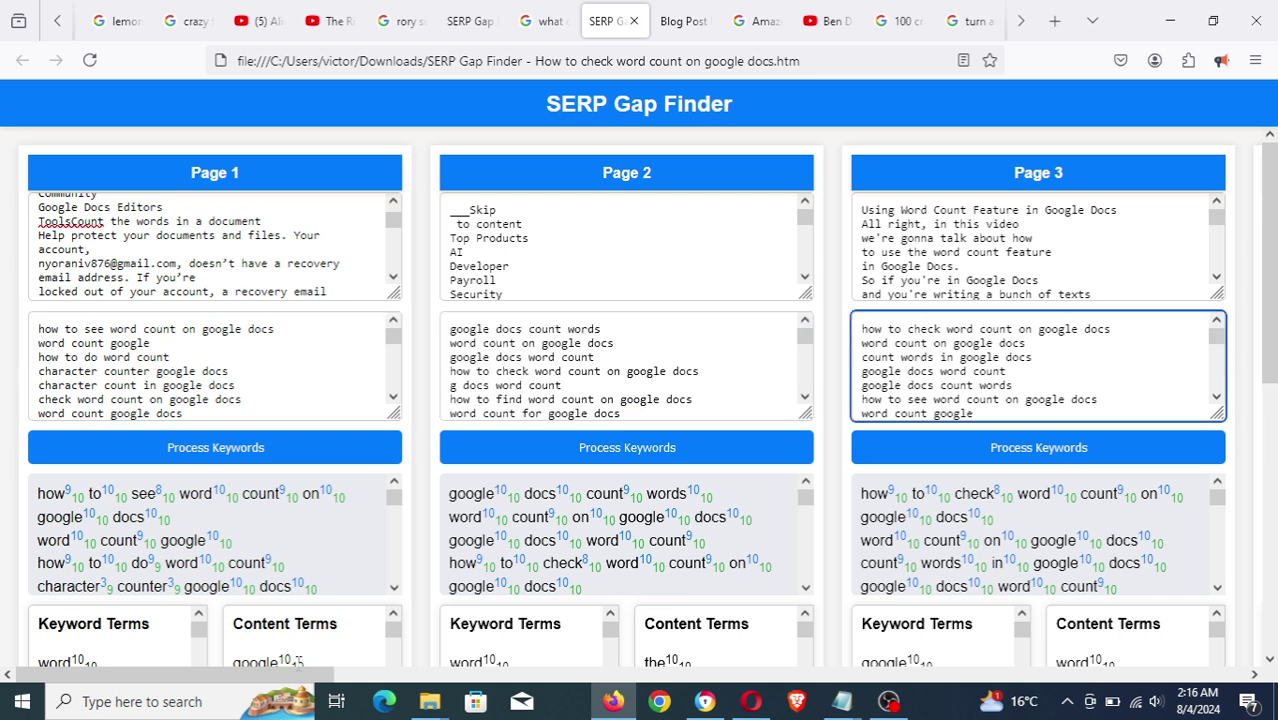
drag(281, 677, 1250, 677)
drag(935, 677, 10, 660)
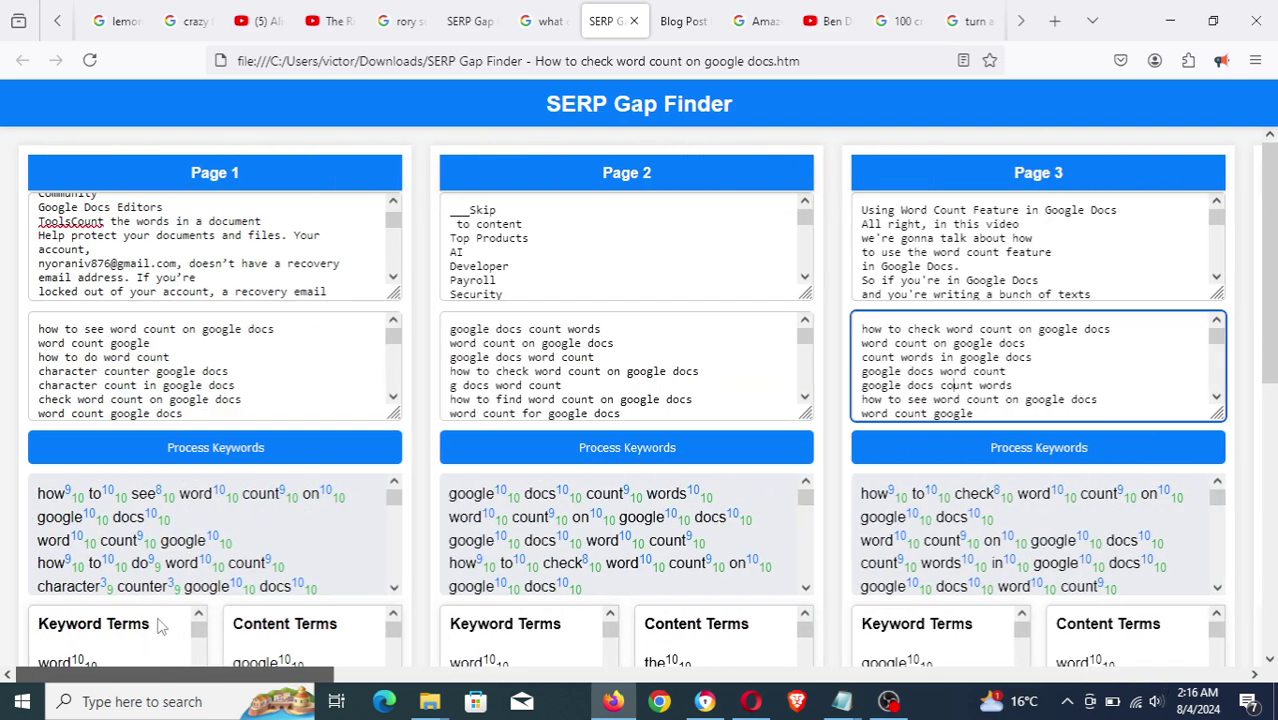
Examine Page 1's keyword processing output and highlight its annotated keyword lines
click(228, 441)
click(182, 446)
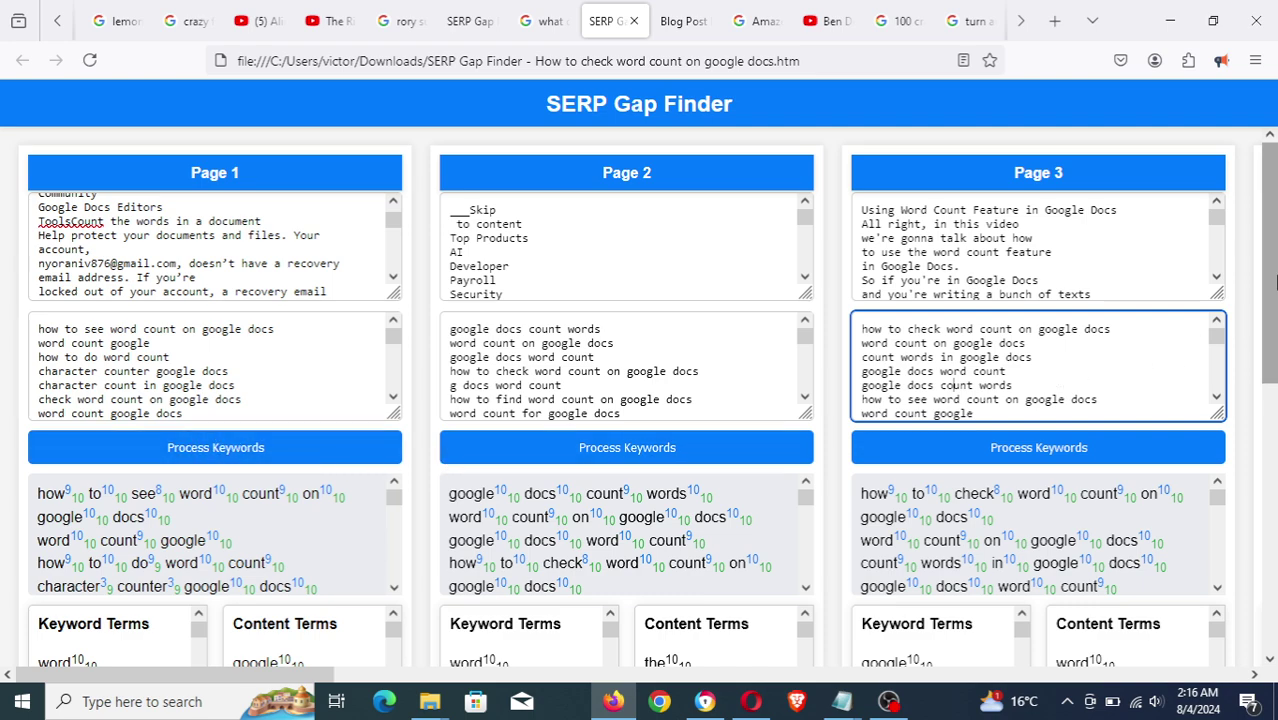
drag(1273, 285, 1273, 366)
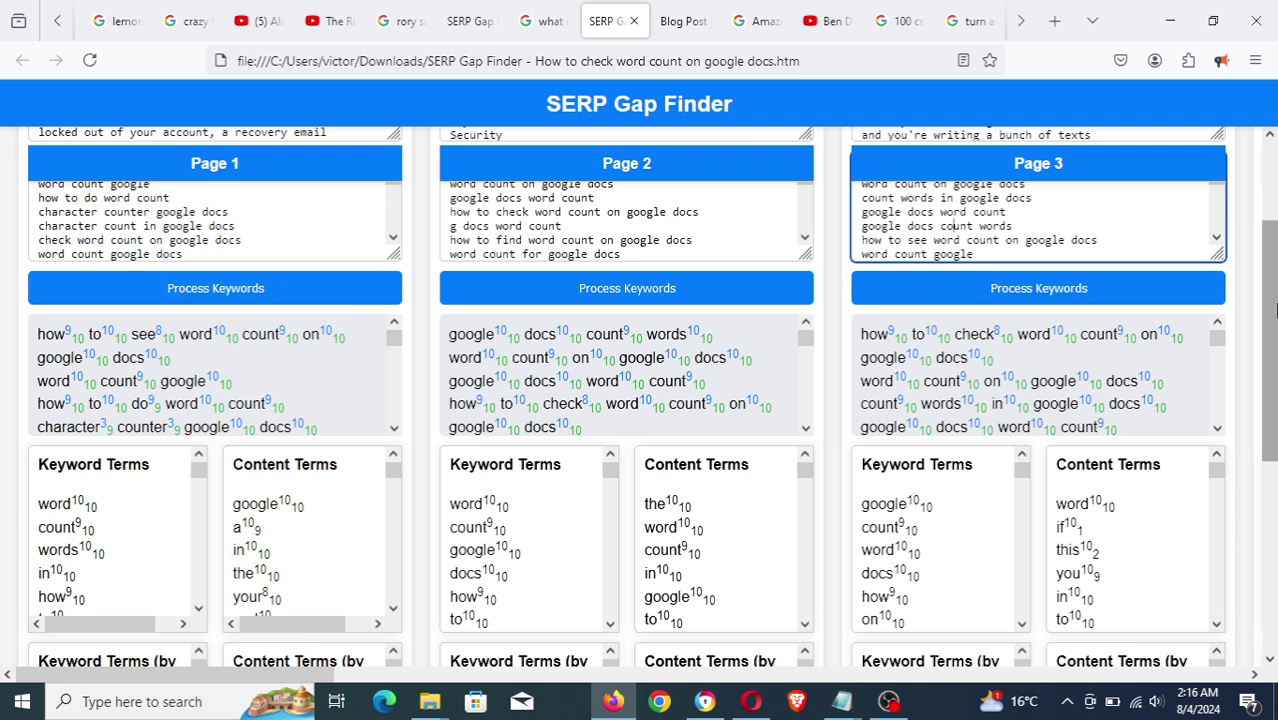
drag(1274, 316, 1274, 342)
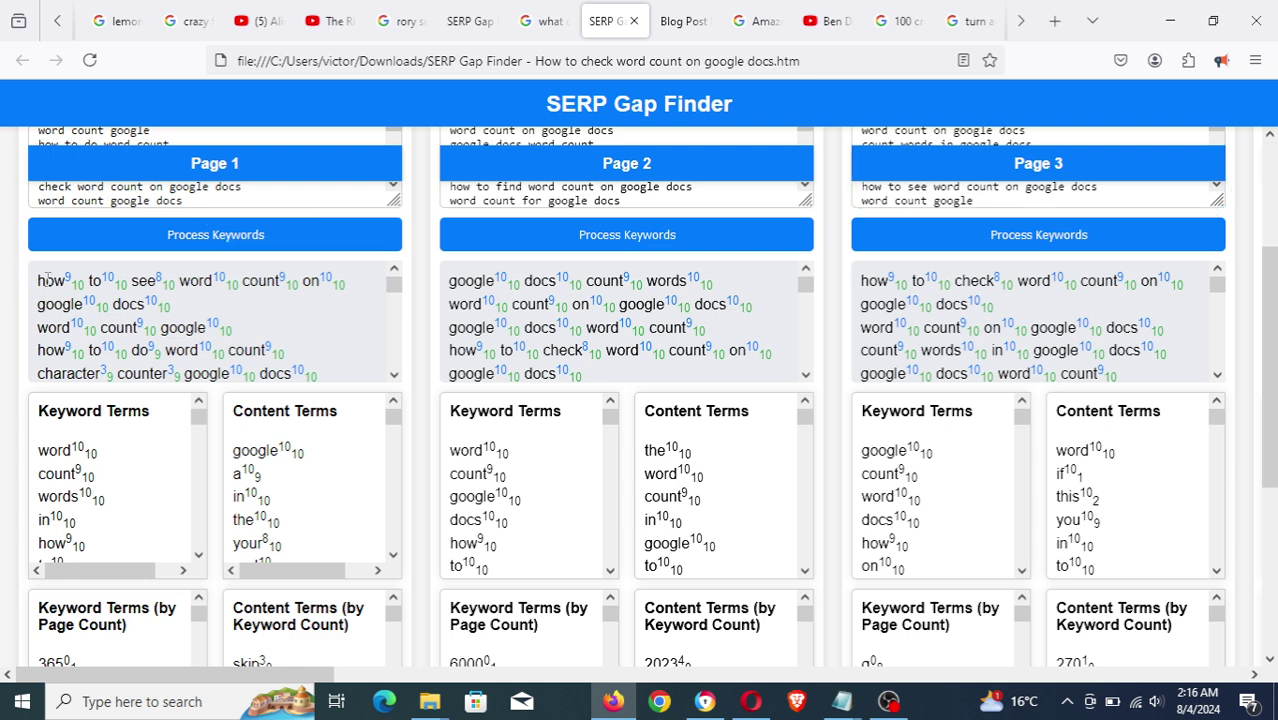
drag(38, 283, 330, 380)
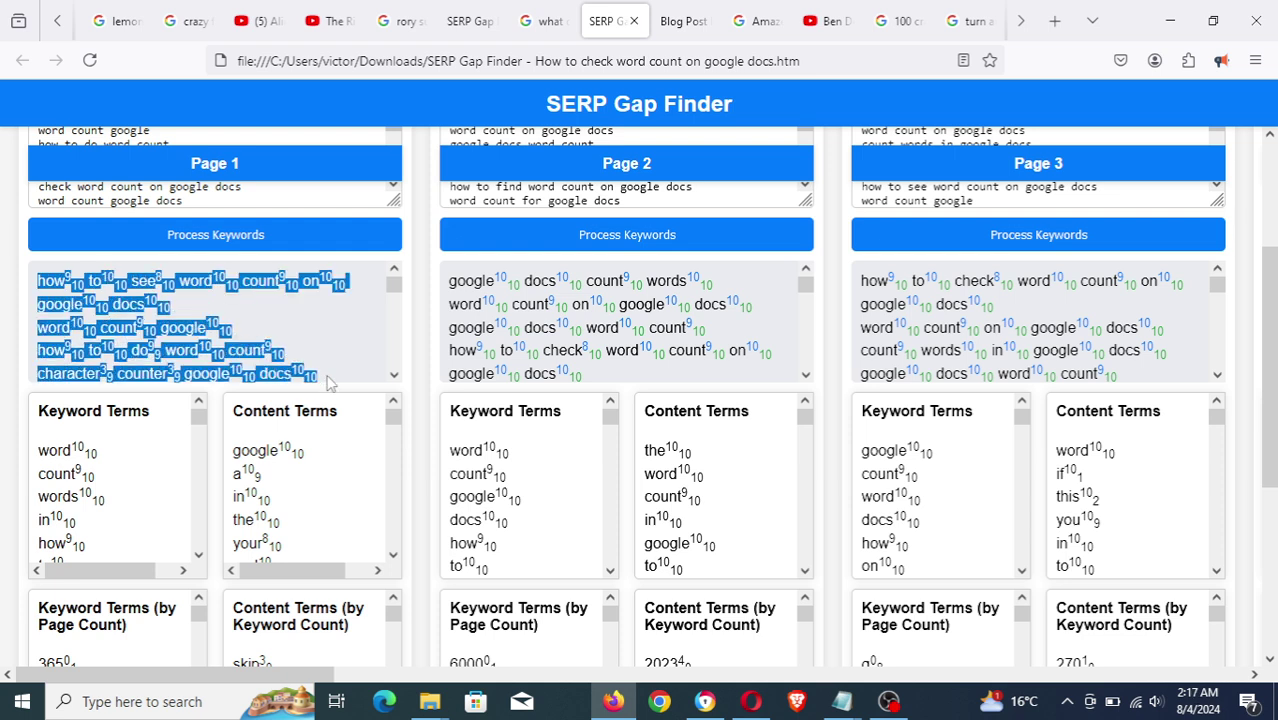
click(137, 298)
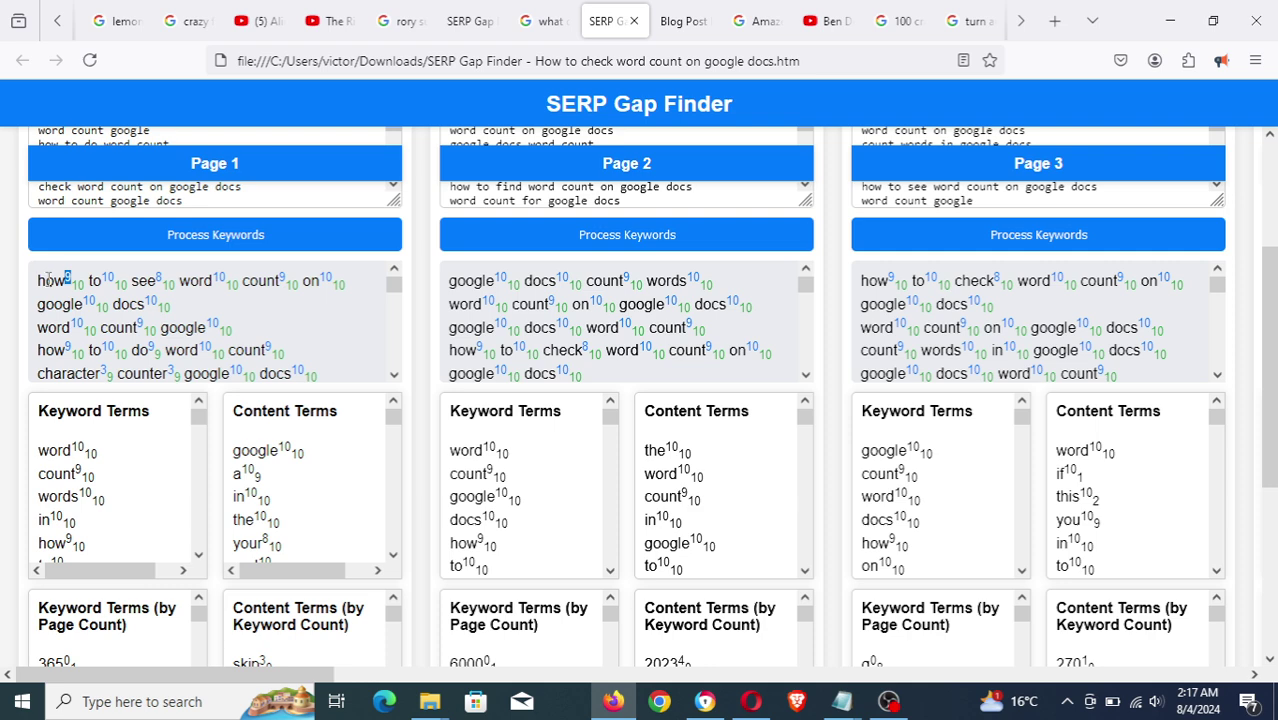
Highlight the word "how" and its superscript and subscript numbers in Page 1's first processed keyword
drag(38, 281, 65, 283)
click(75, 284)
double_click(77, 285)
click(115, 295)
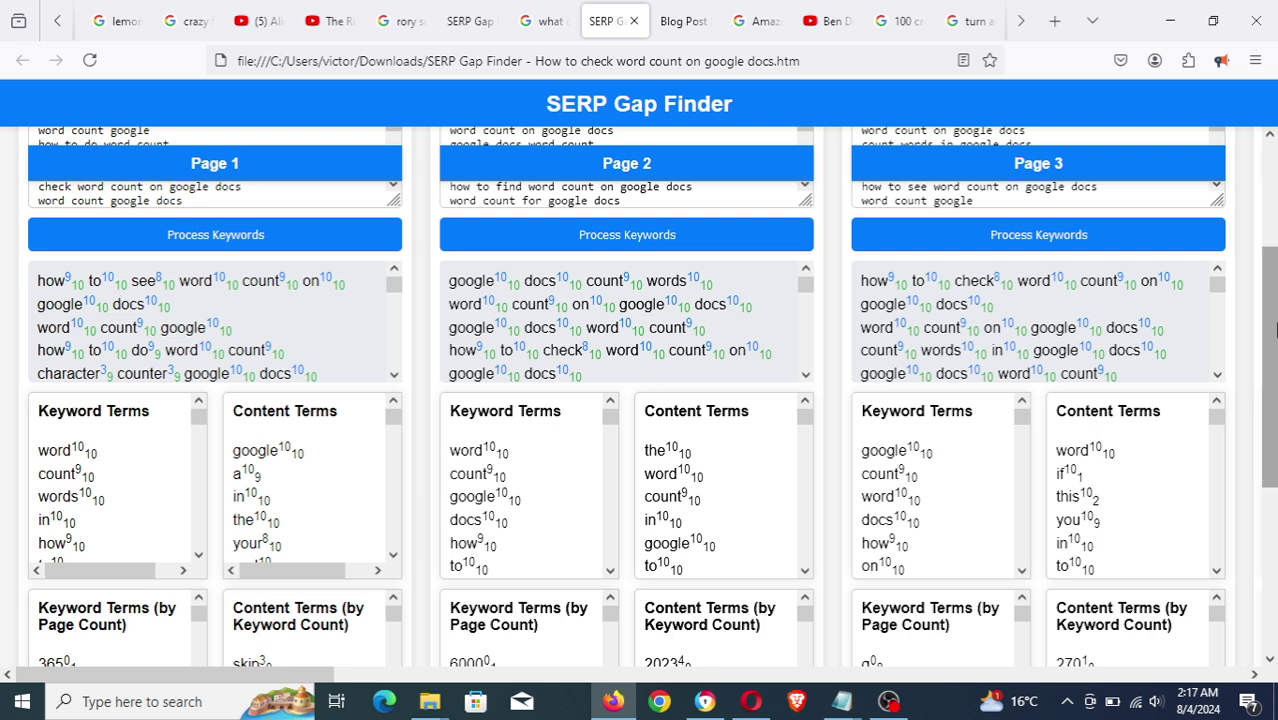
Examine Page 1's Keyword Terms and Content Terms lists, highlighting their entries
scroll(1272, 340, down, 2)
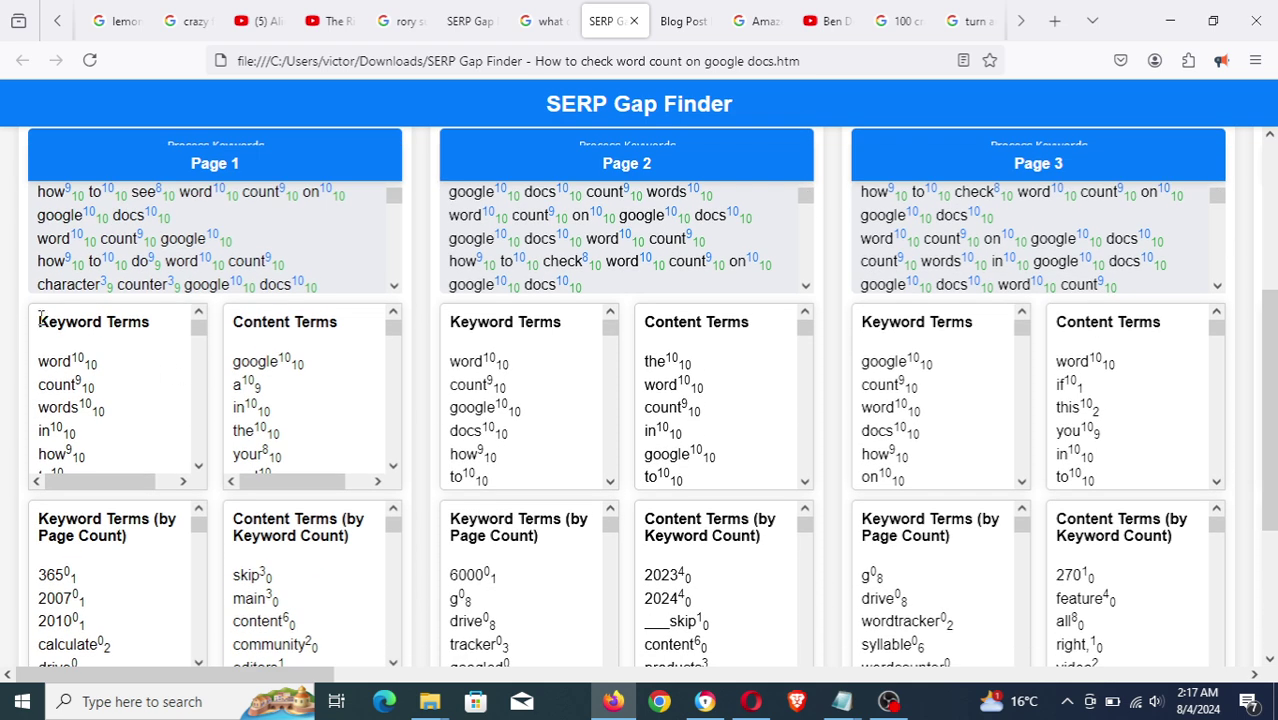
drag(106, 320, 338, 421)
drag(101, 476, 55, 478)
click(62, 362)
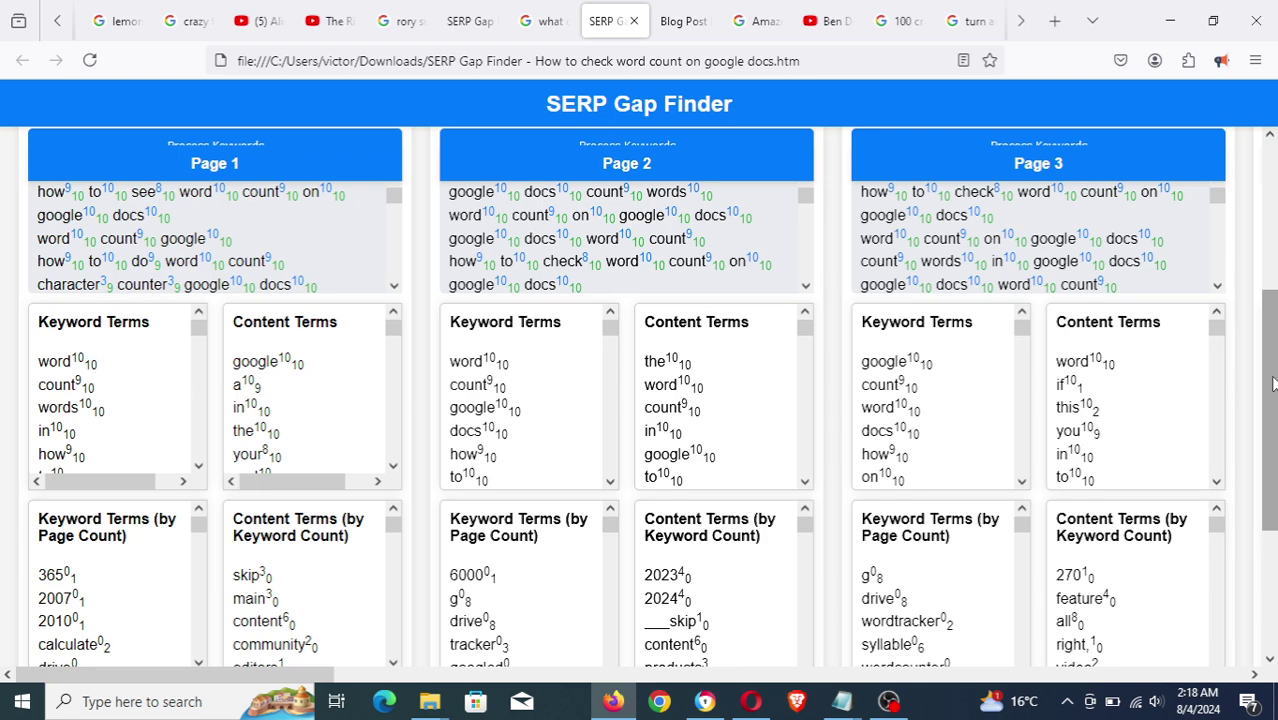
Highlight Page 1's Keyword Terms (by Page Count) and Content Terms (by Keyword Count) lists and examine their entries
drag(1273, 383, 1275, 488)
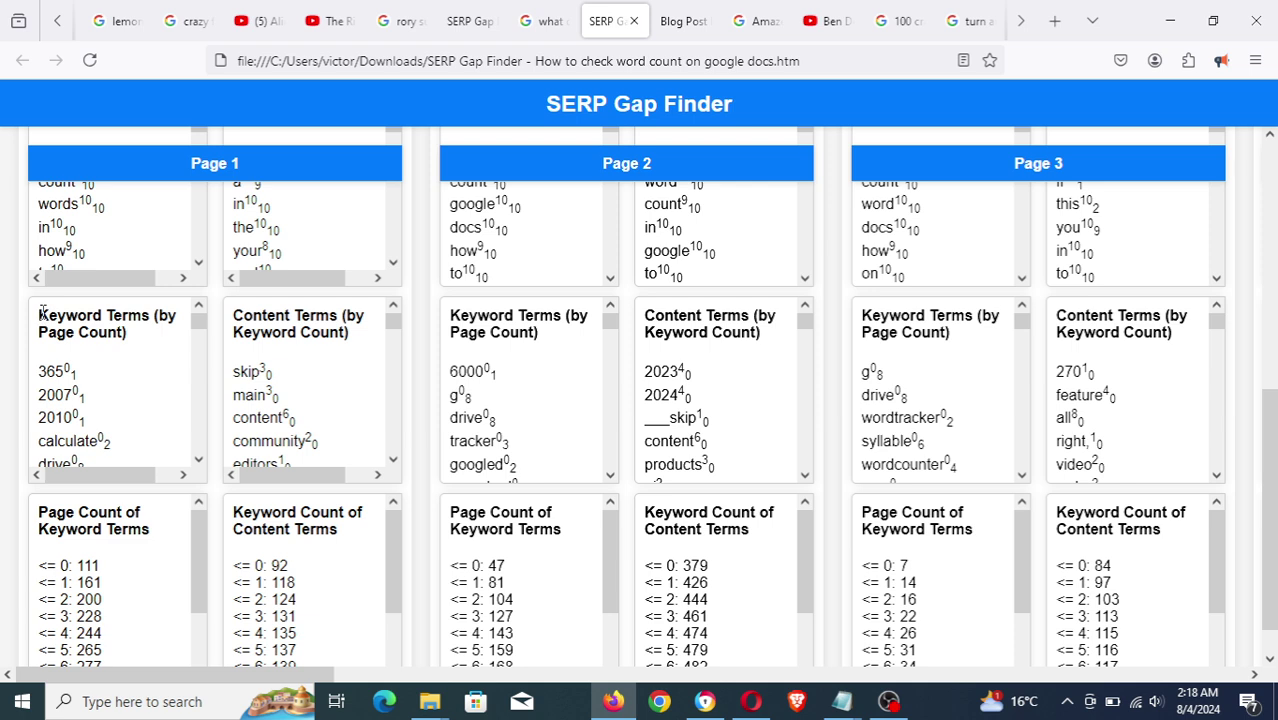
drag(39, 313, 338, 389)
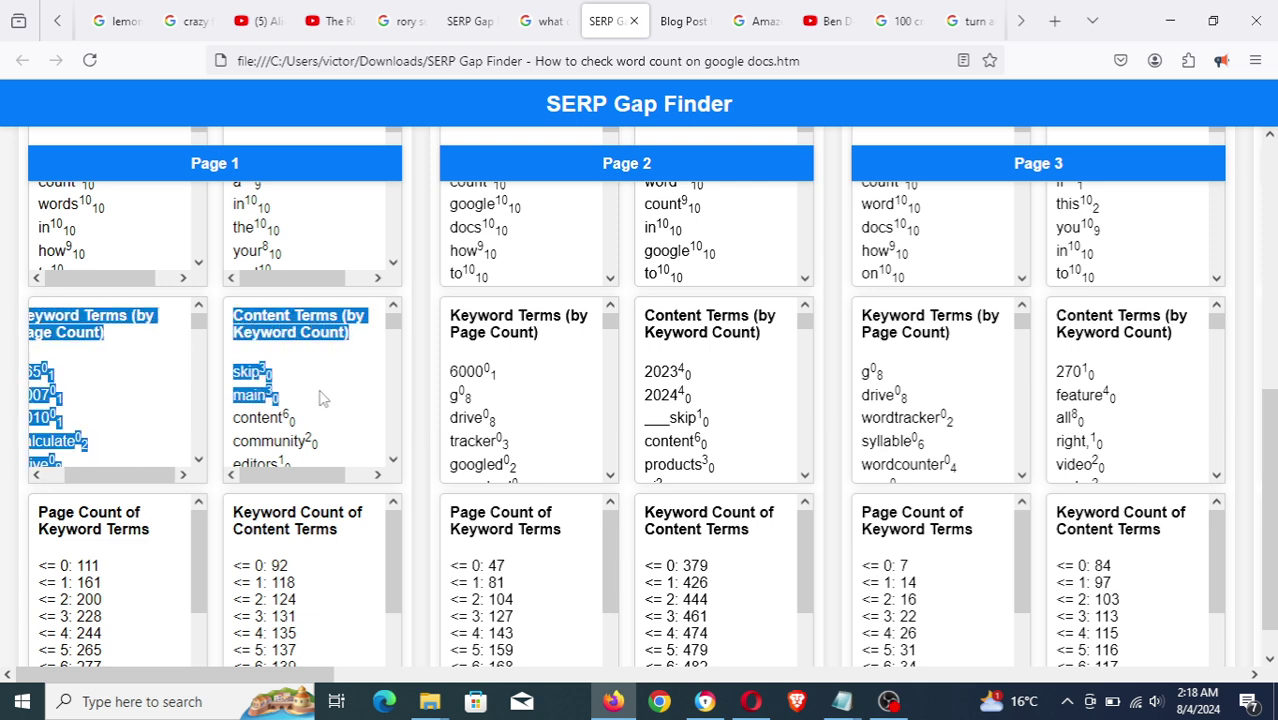
click(310, 398)
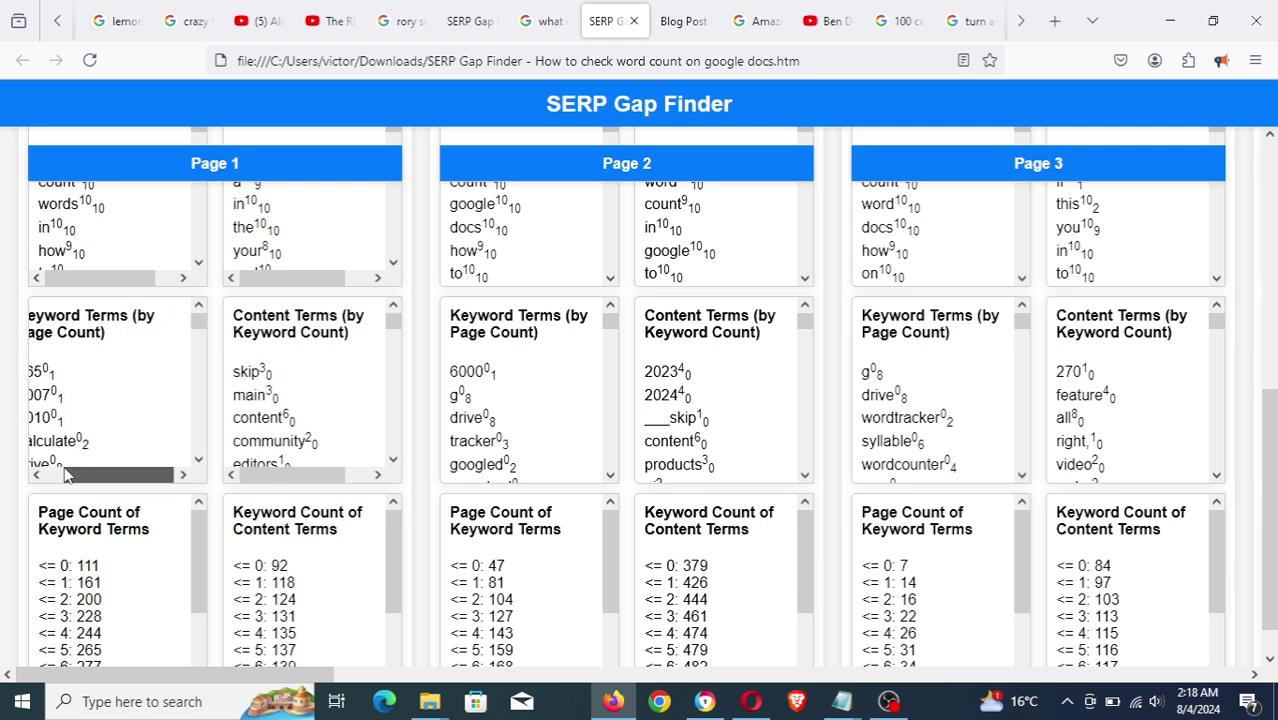
drag(95, 474, 67, 474)
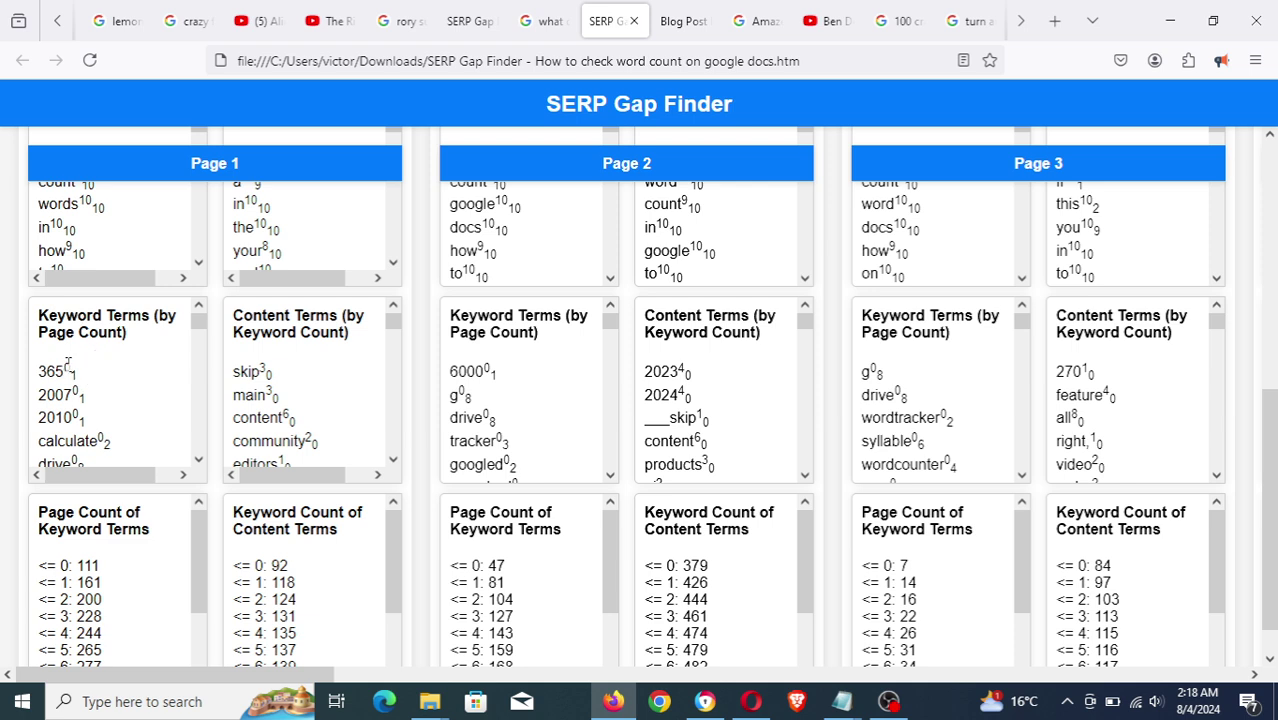
Highlight the zero count beside "365" in Page 1's Keyword Terms (by Page Count) and beside "skip" in Content Terms (by Keyword Count)
drag(65, 366, 61, 369)
click(64, 369)
drag(274, 375, 269, 376)
click(285, 379)
Highlight Page 1's Page Count of Keyword Terms and Keyword Count of Content Terms reports together and examine their cumulative counts
scroll(1264, 448, down, 1)
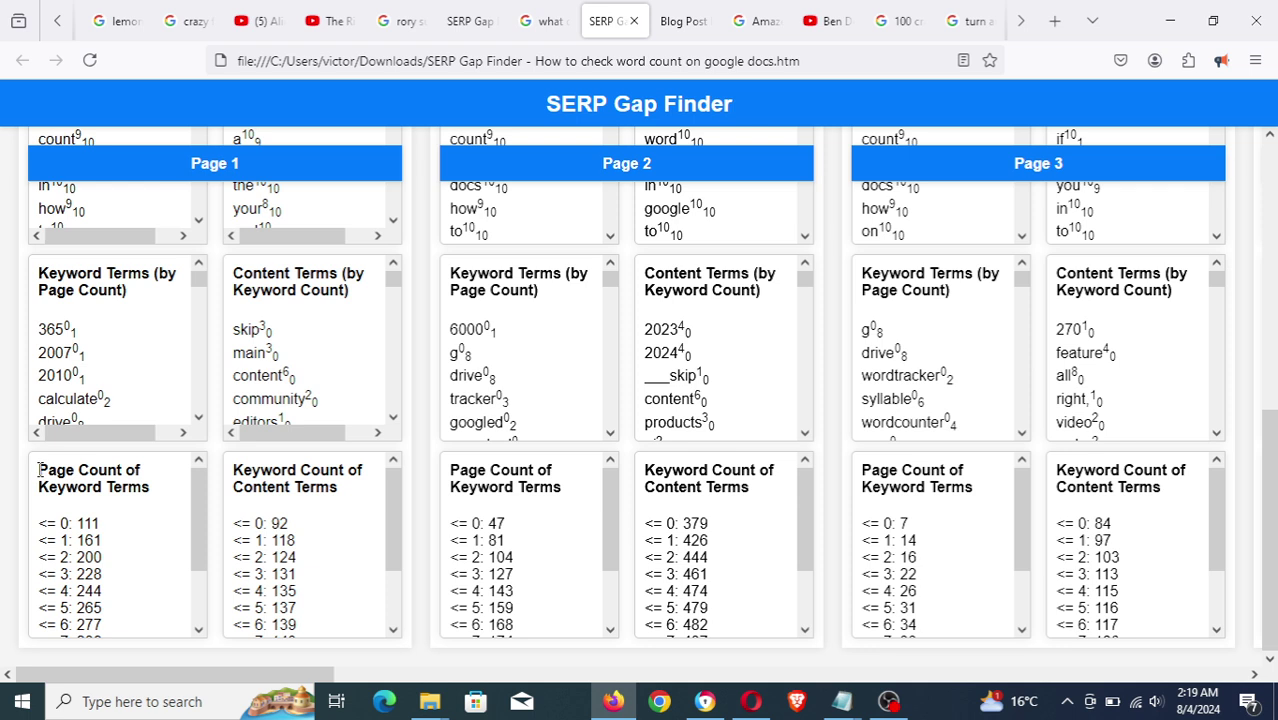
drag(39, 469, 313, 614)
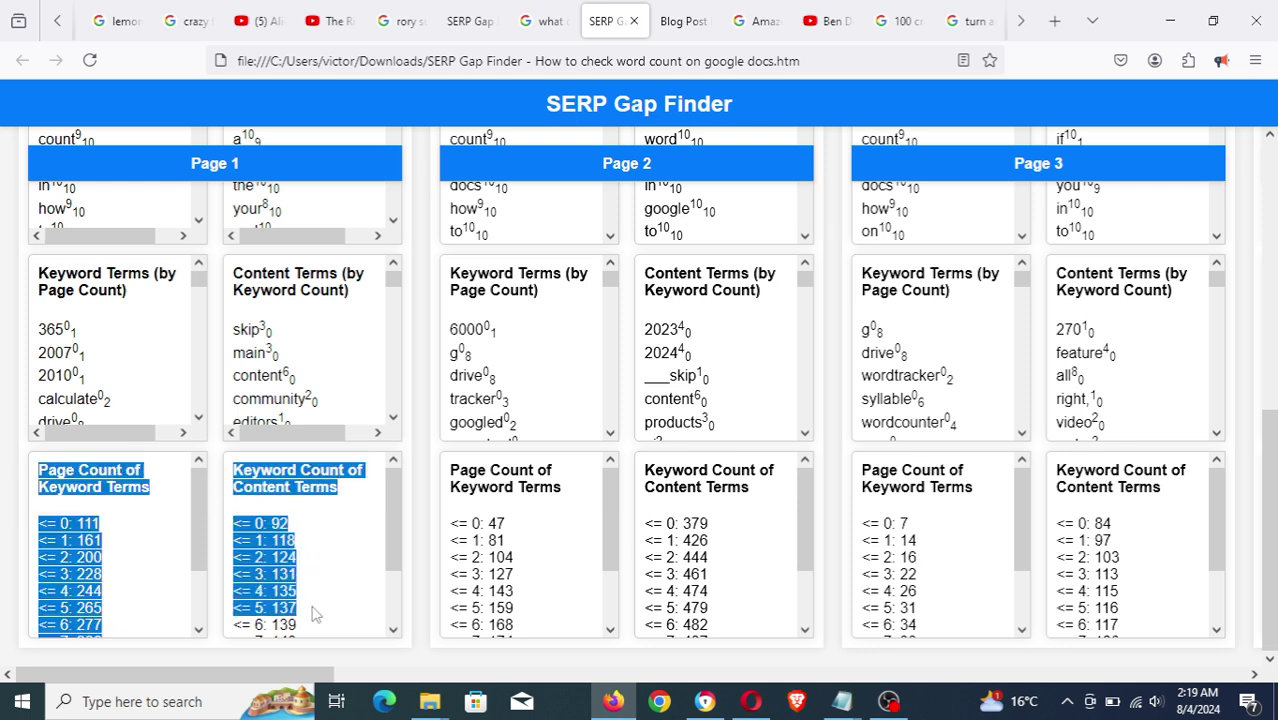
click(120, 484)
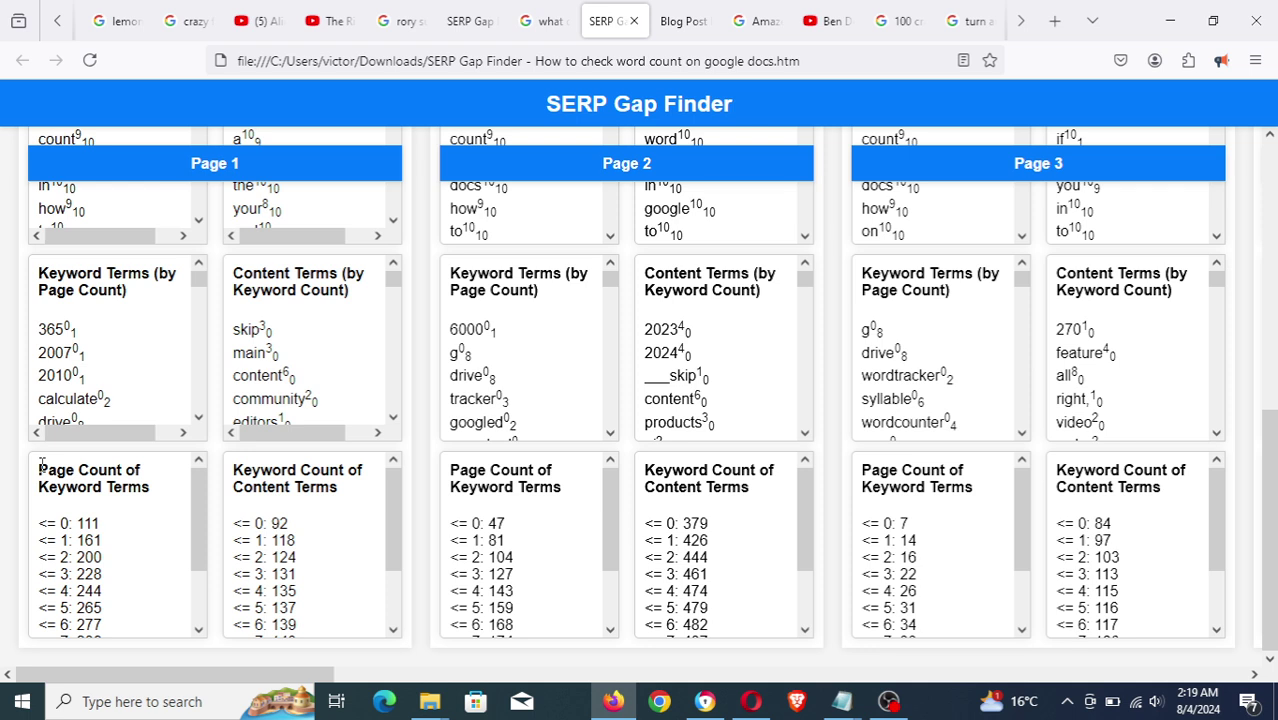
drag(40, 466, 295, 567)
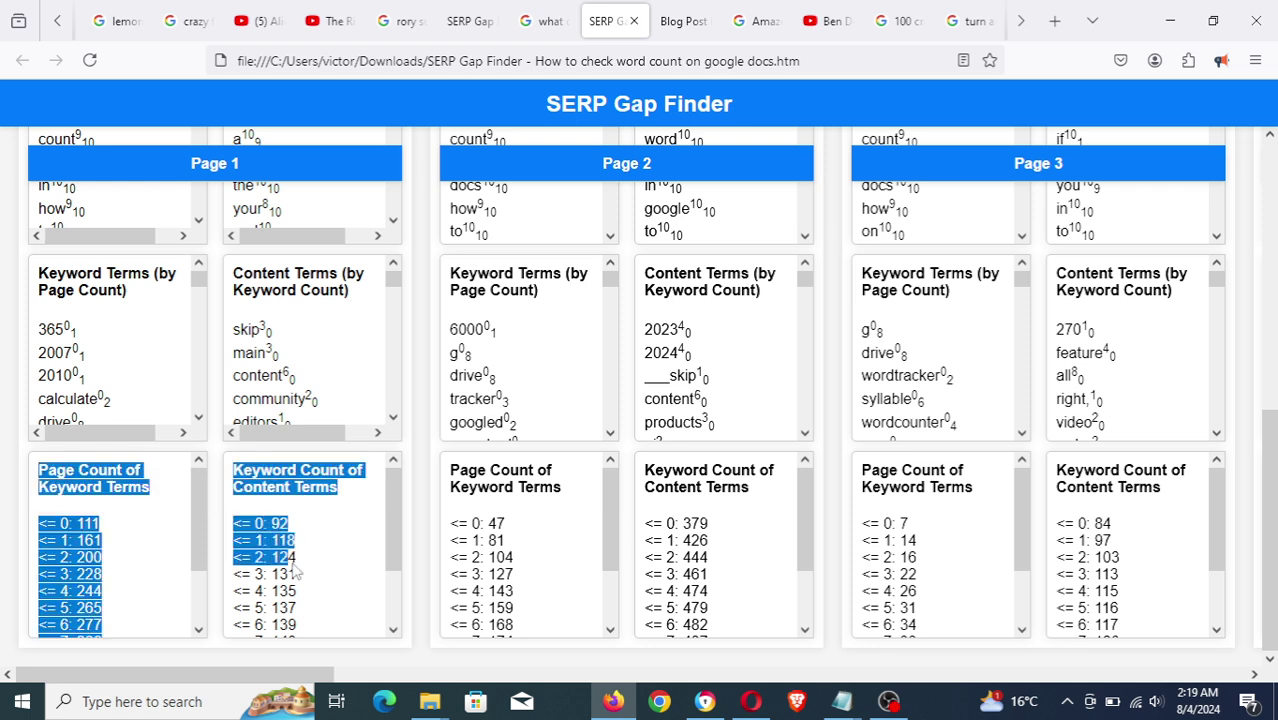
click(80, 478)
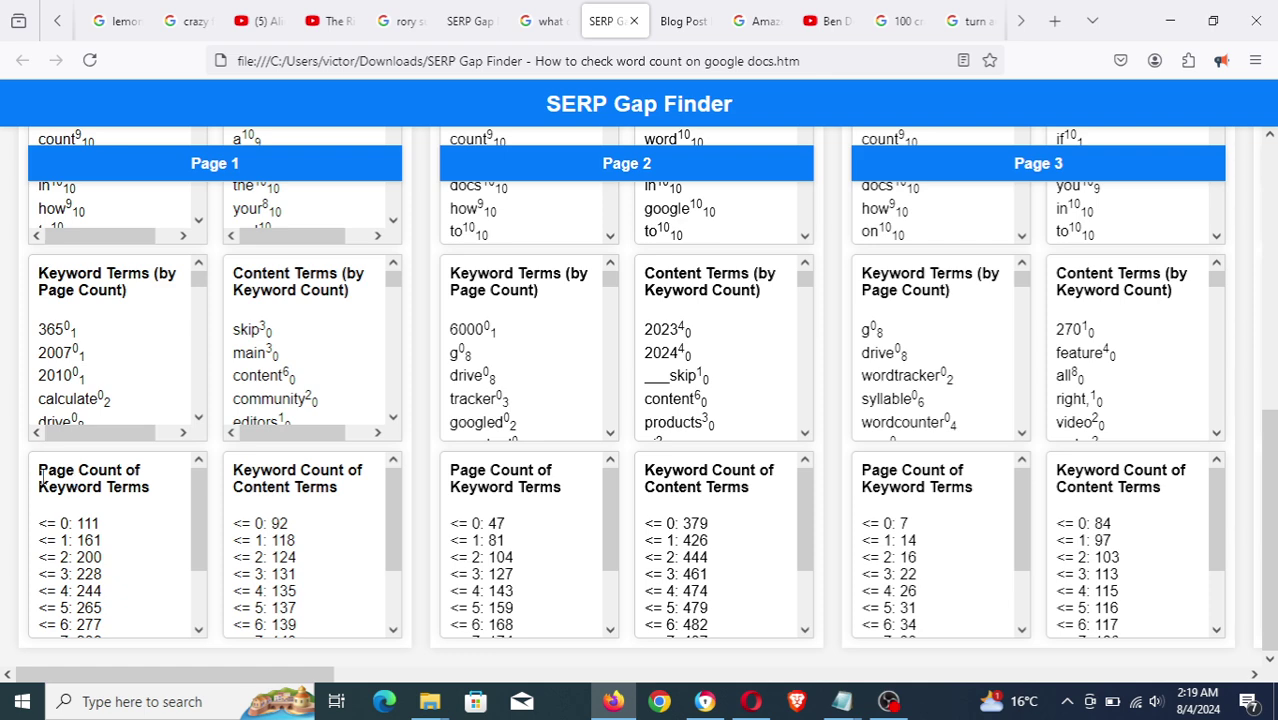
Highlight Page 1's Page Count of Keyword Terms heading with its "<= 0" line, and separately the Keyword Count of Content Terms heading
drag(40, 468, 152, 540)
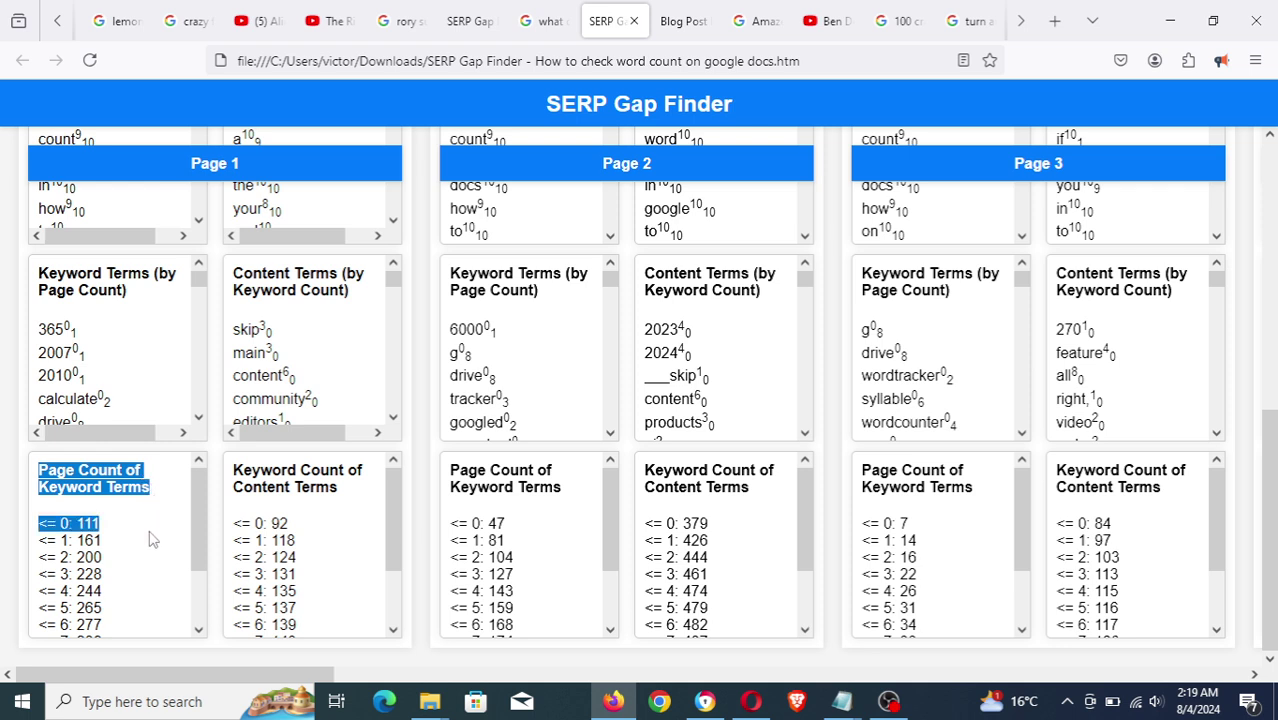
click(249, 486)
drag(235, 470, 350, 503)
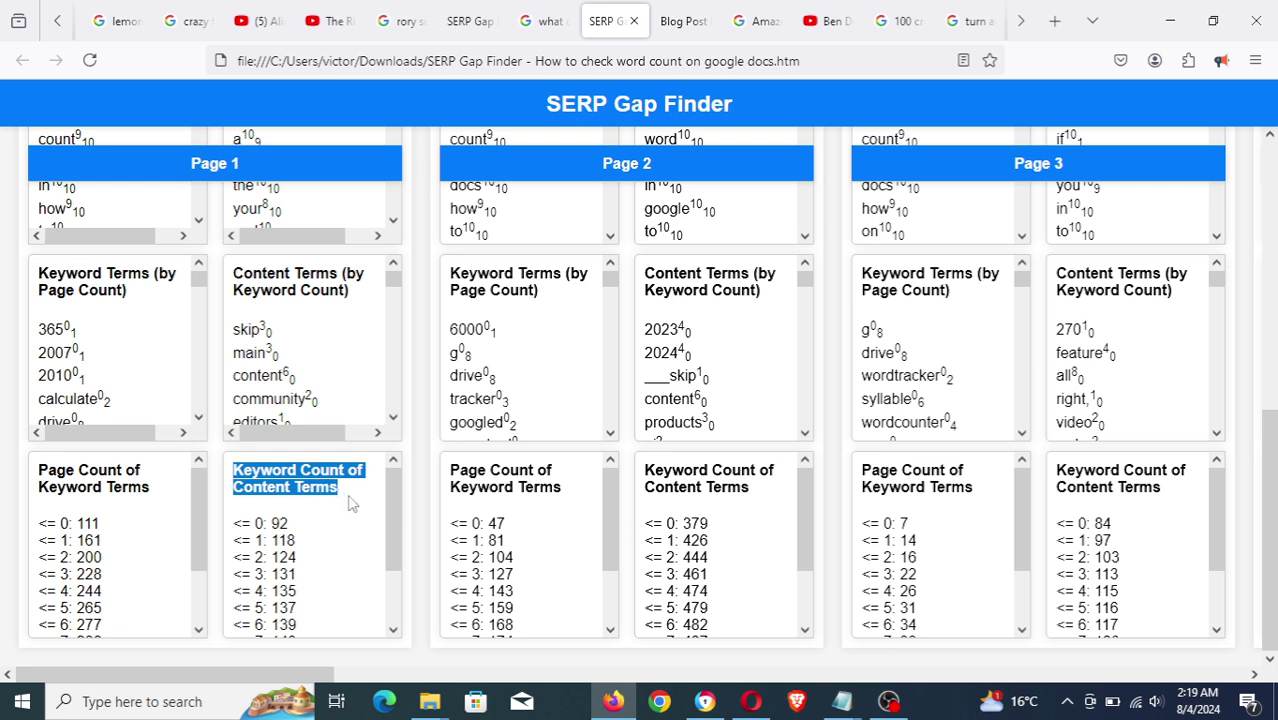
click(80, 472)
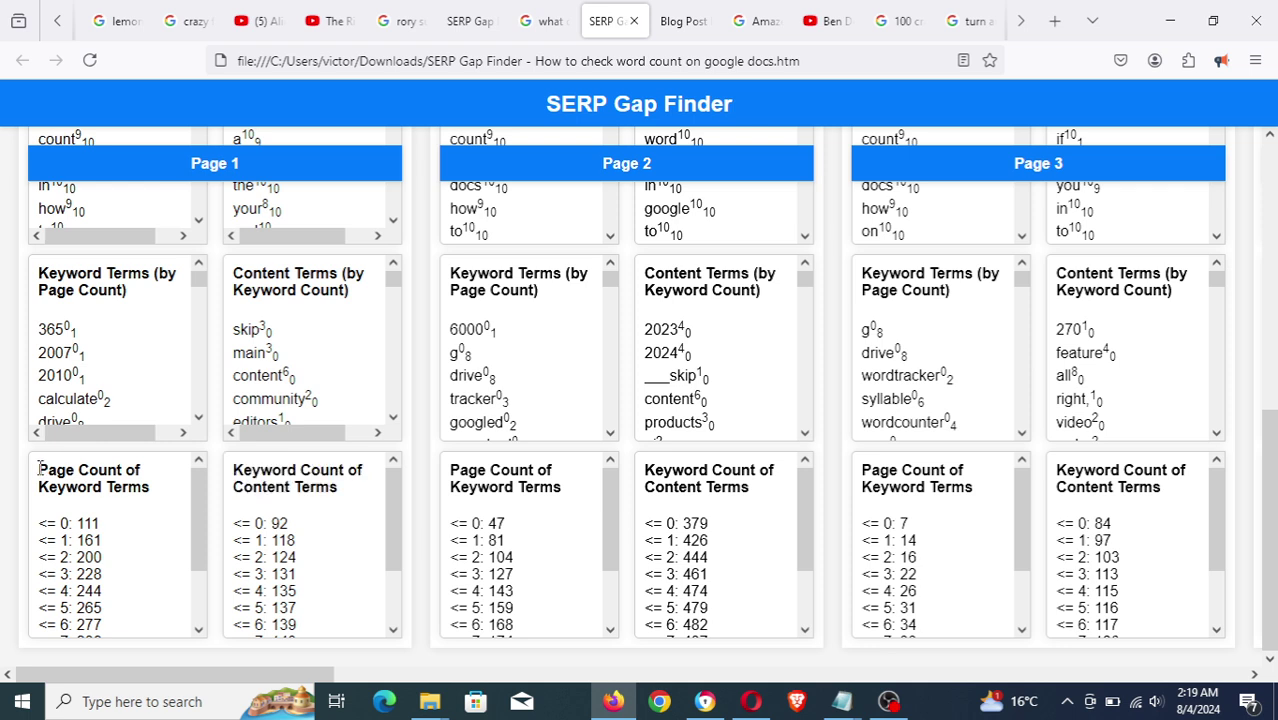
Highlight the "<= 0" value in Page 1's Page Count of Keyword Terms report, along with the Page 1 title
drag(40, 466, 142, 515)
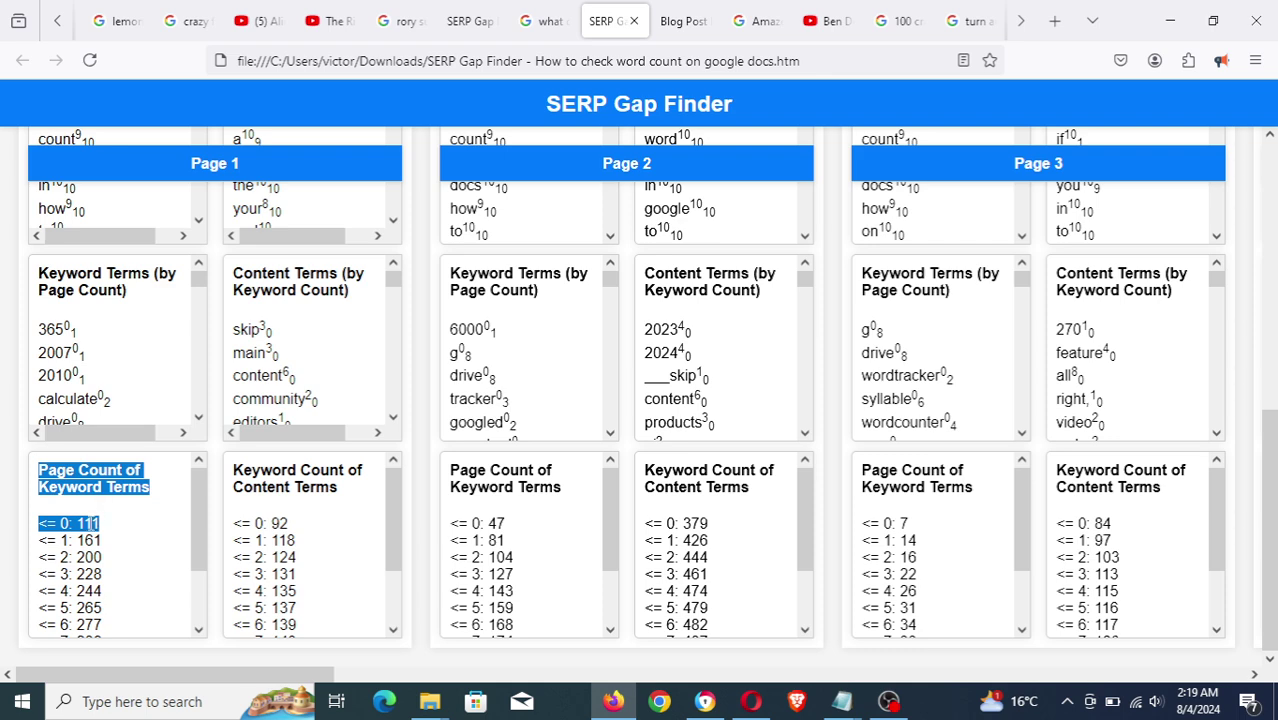
click(89, 531)
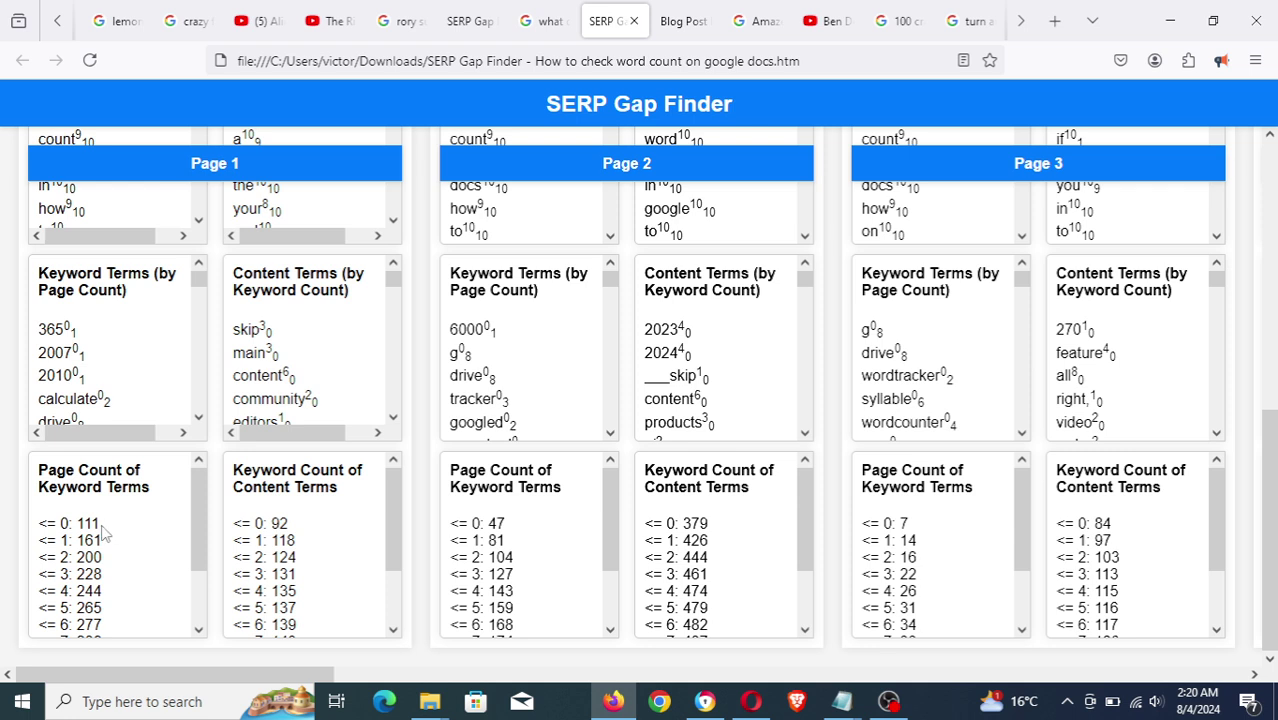
drag(101, 525, 77, 523)
drag(190, 164, 255, 164)
click(99, 531)
Highlight the first entries of Page 1's Keyword Terms (by Page Count) list and the term "drive" in it
drag(40, 271, 122, 384)
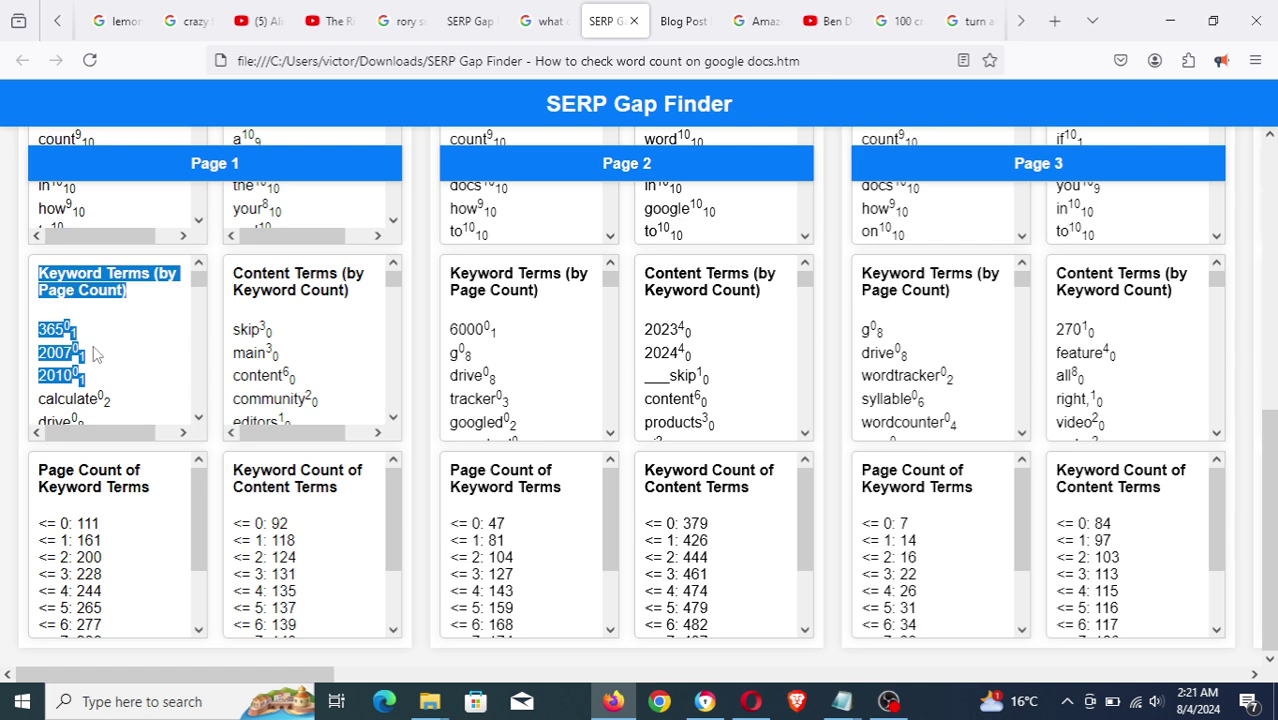
click(86, 343)
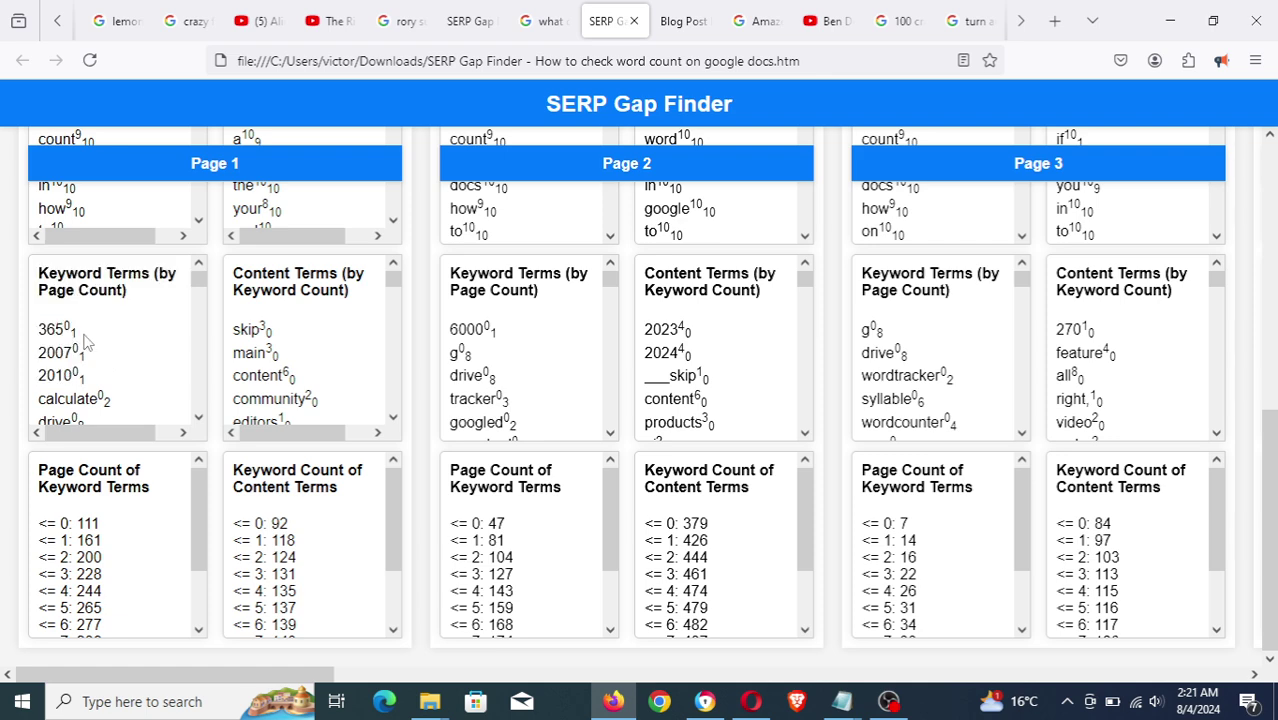
click(199, 419)
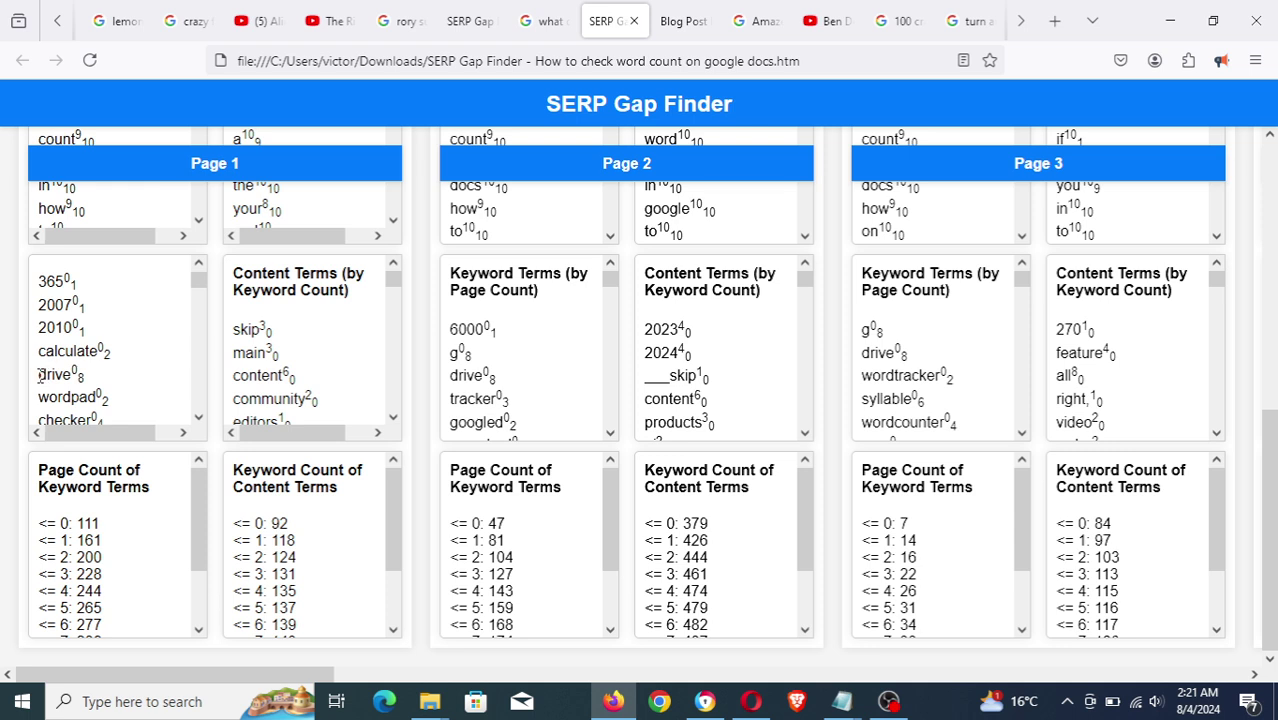
drag(38, 374, 66, 376)
Examine the zero-page-count terms listed after "drive" in Page 1's Keyword Terms (by Page Count) list
click(199, 420)
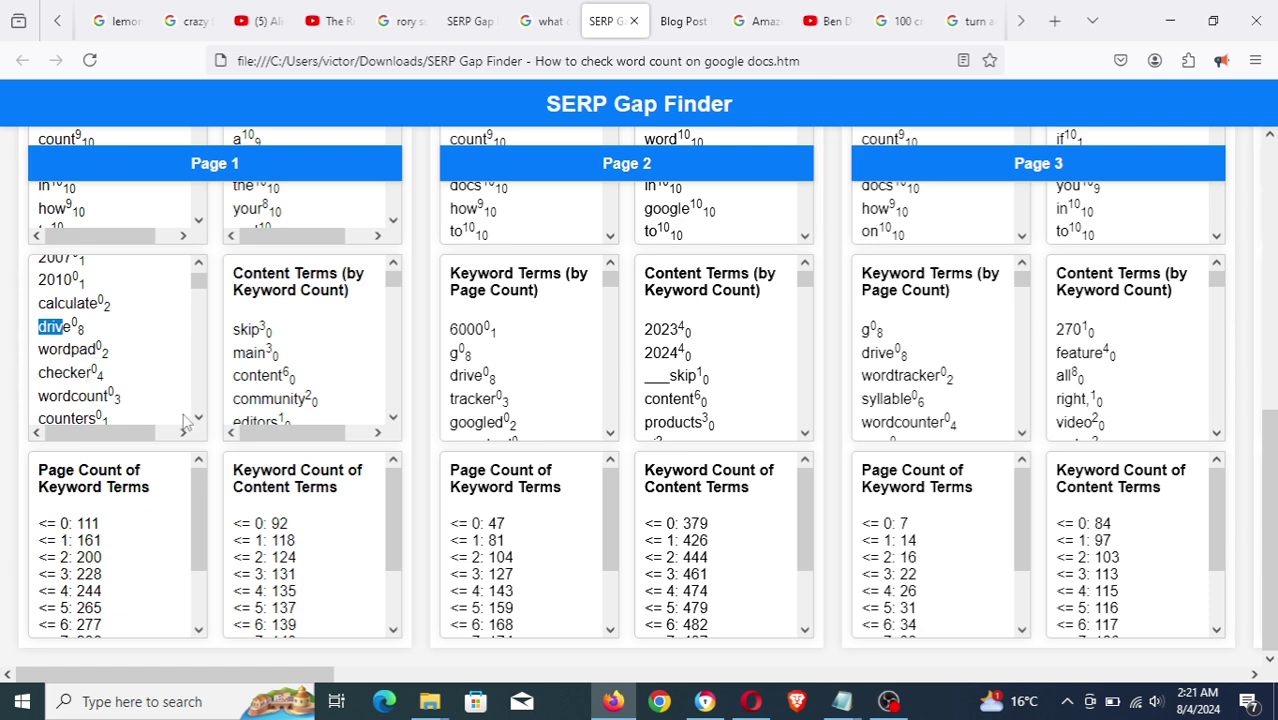
click(199, 418)
click(199, 418)
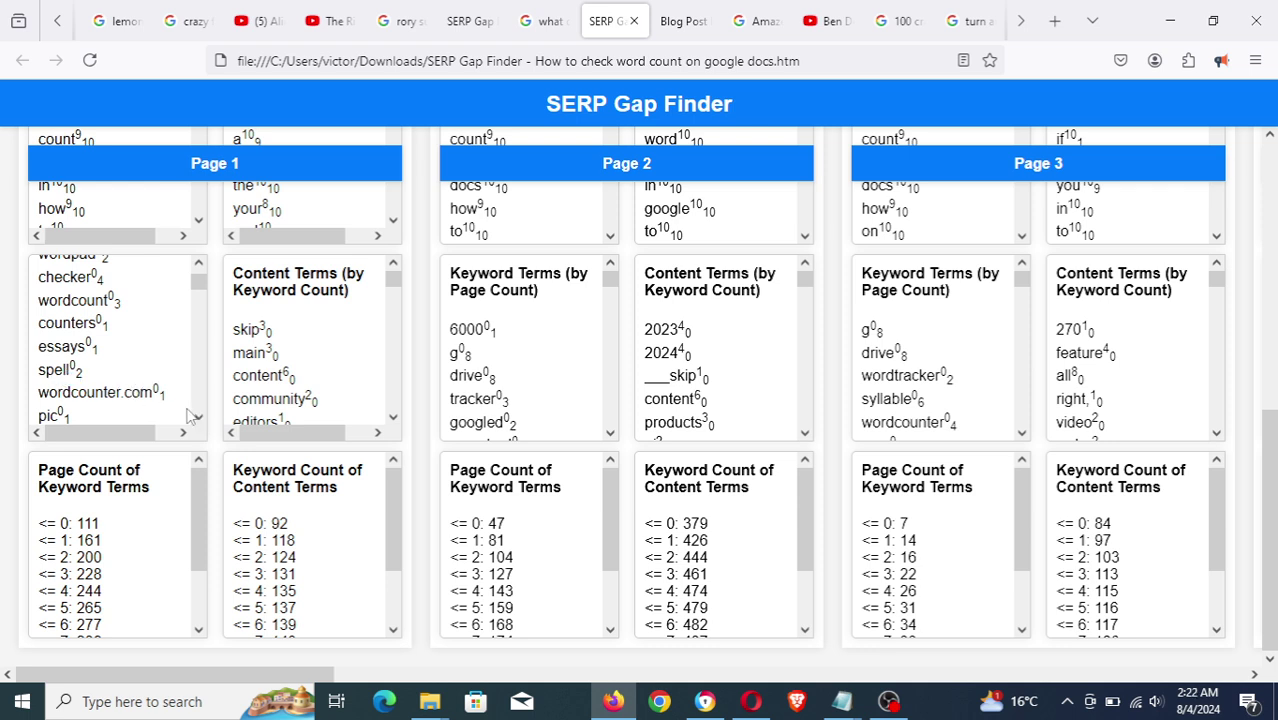
click(199, 418)
click(199, 418)
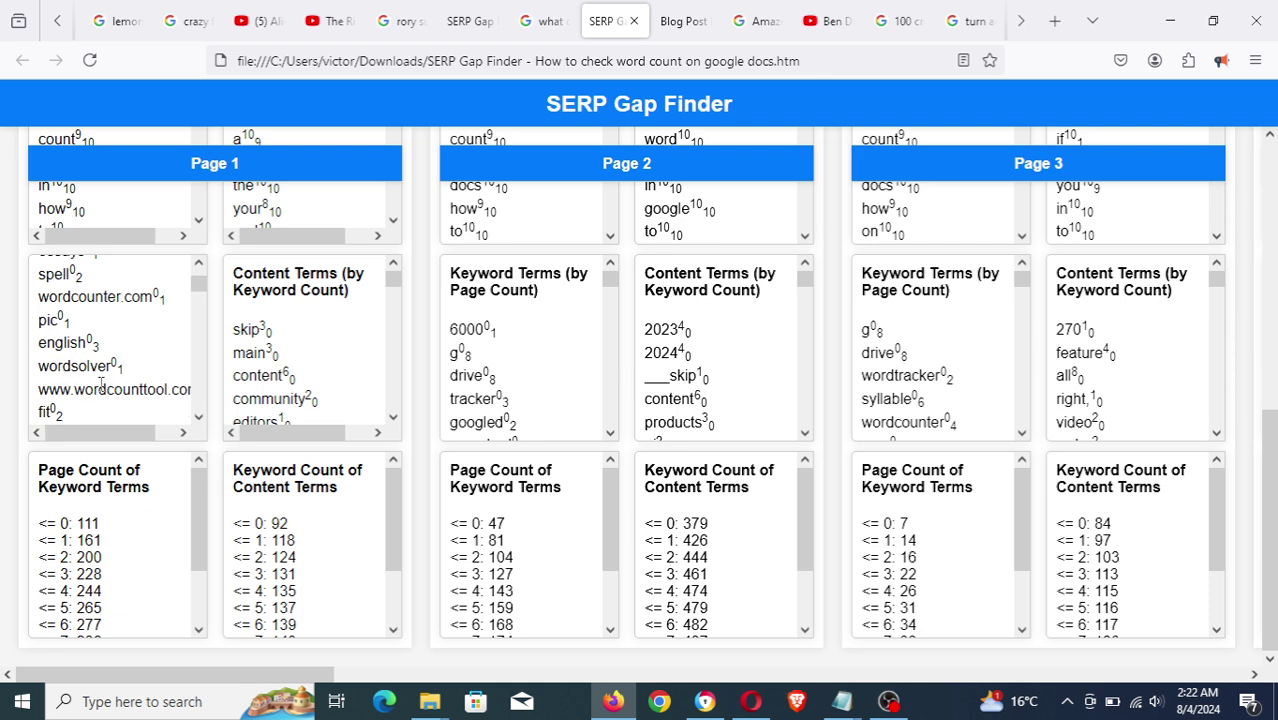
click(199, 418)
click(199, 418)
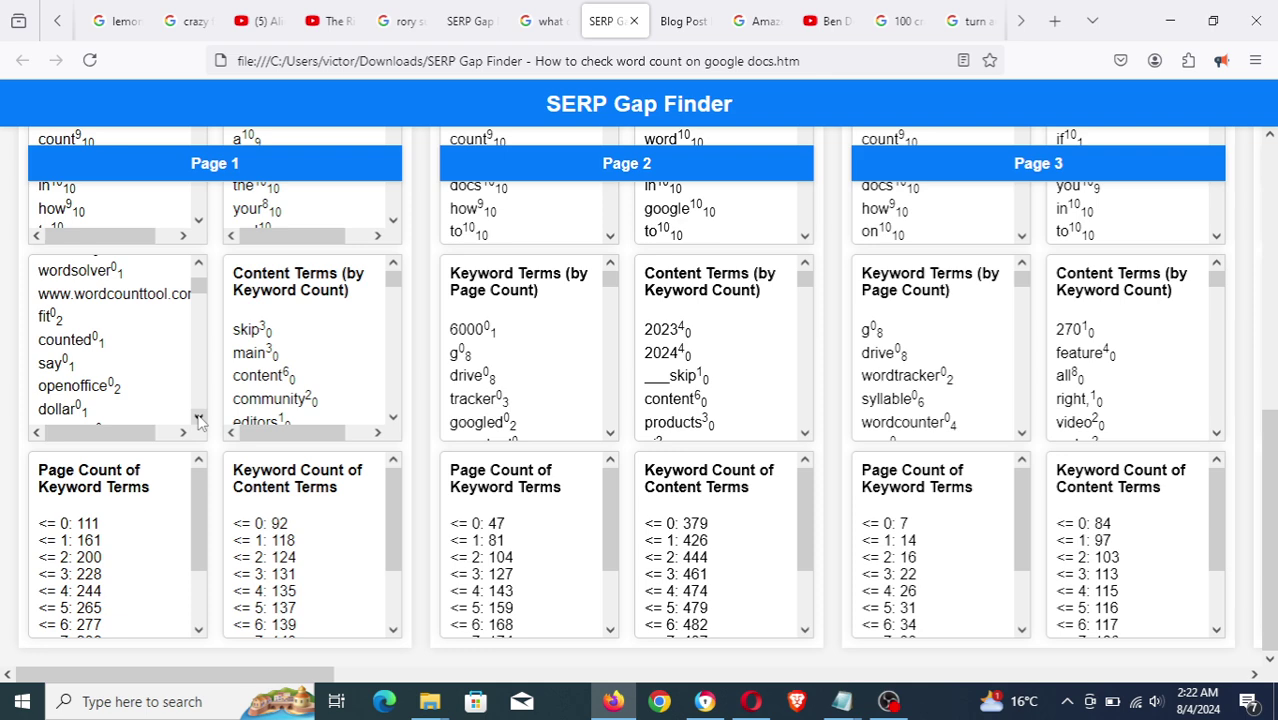
click(199, 418)
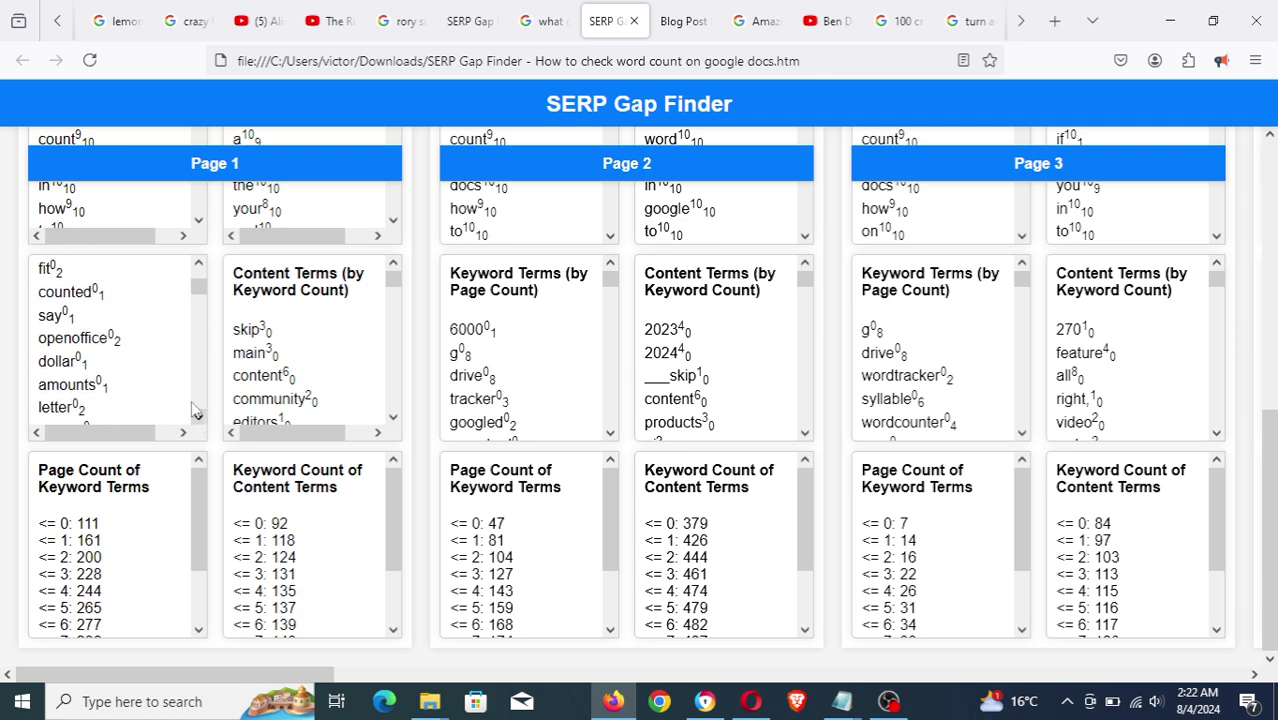
Highlight "drive" again with its page and keyword counts in Page 1's Keyword Terms (by Page Count) list and review the surrounding terms
drag(199, 289, 200, 270)
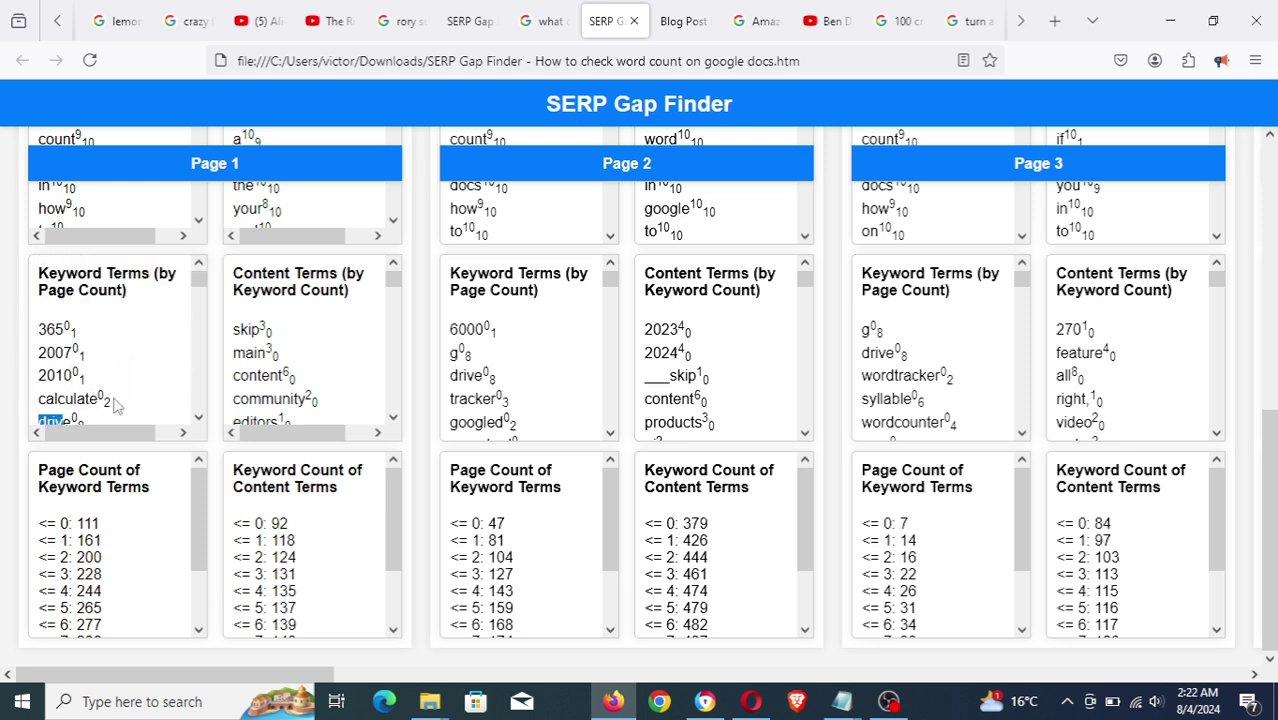
click(199, 418)
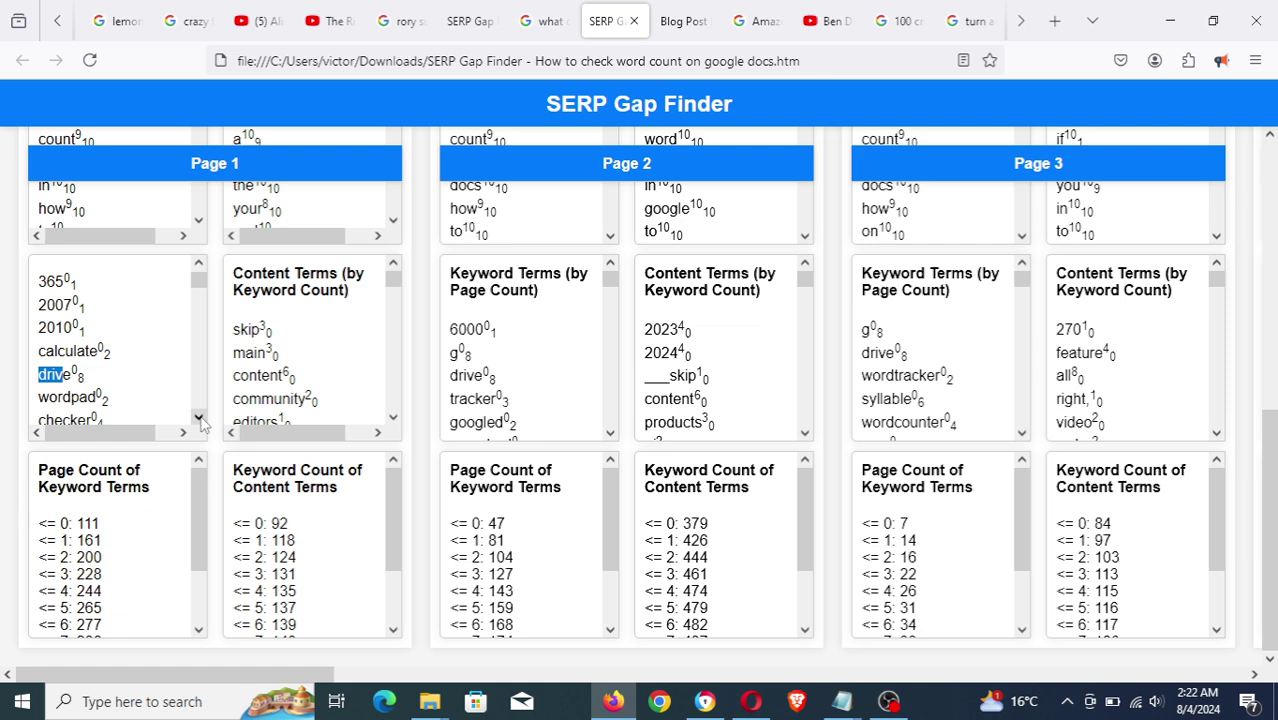
click(78, 378)
drag(43, 369, 88, 378)
click(80, 377)
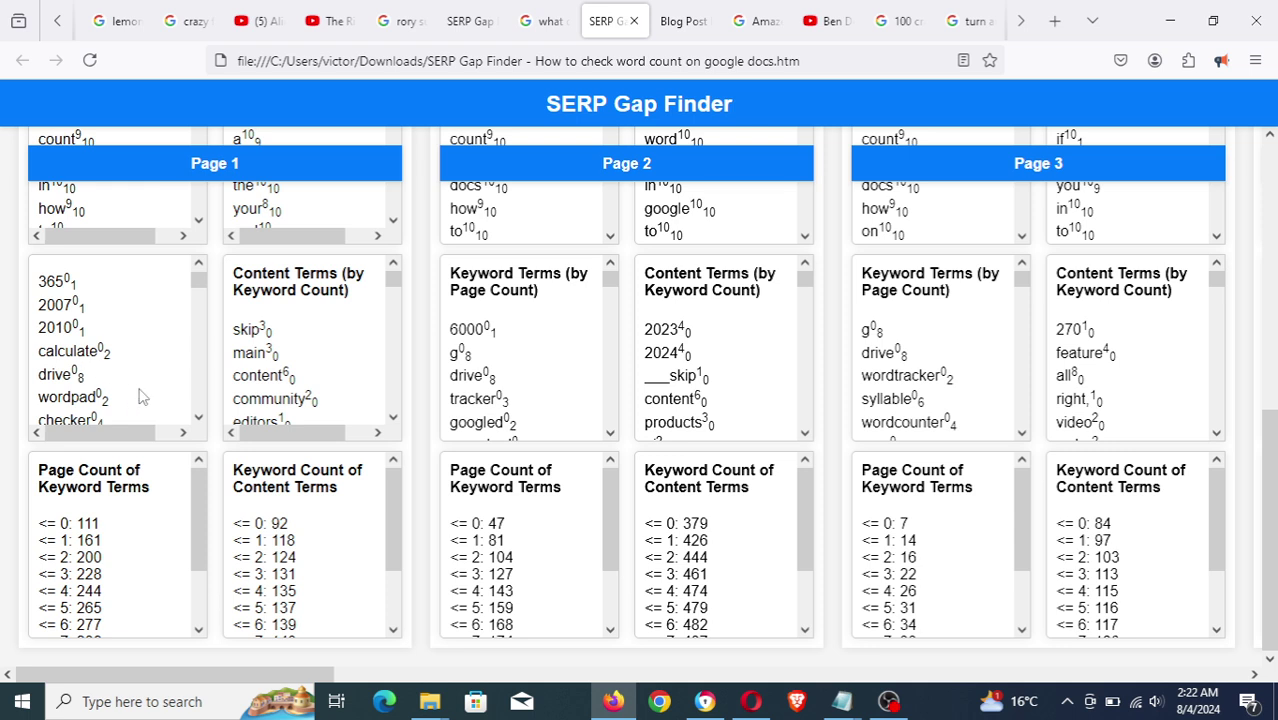
click(199, 418)
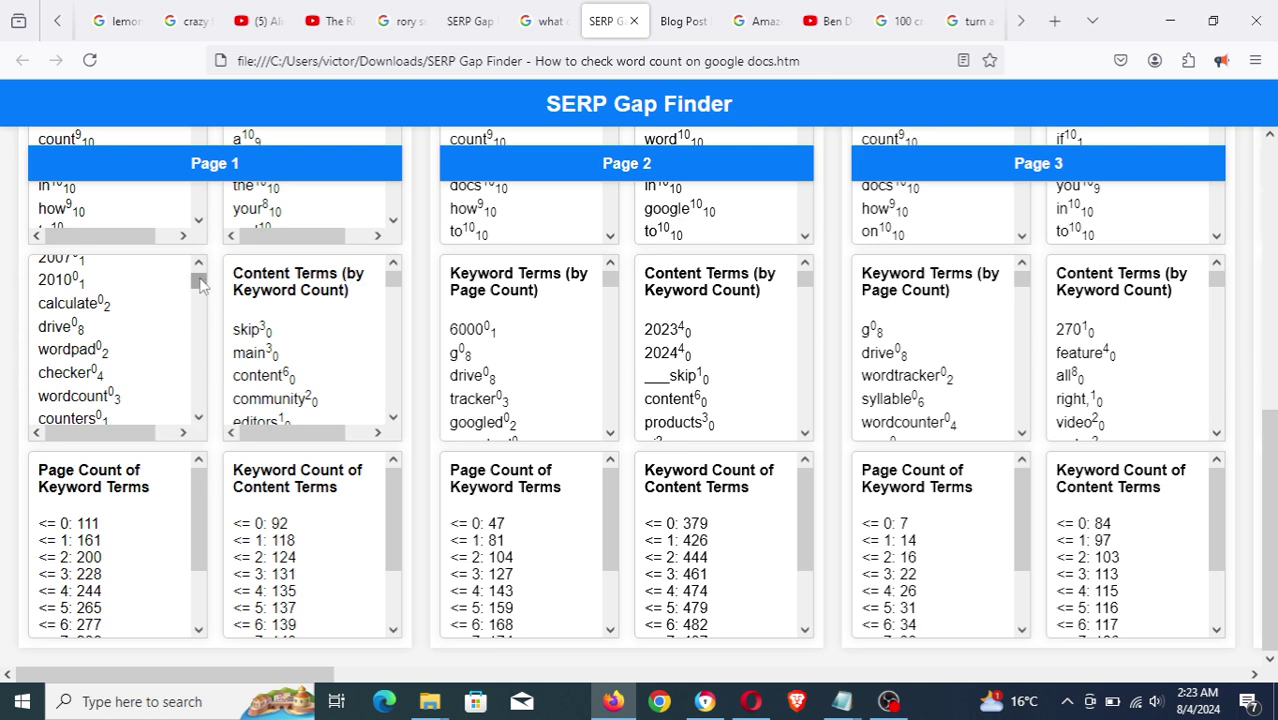
scroll(203, 280, up, 2)
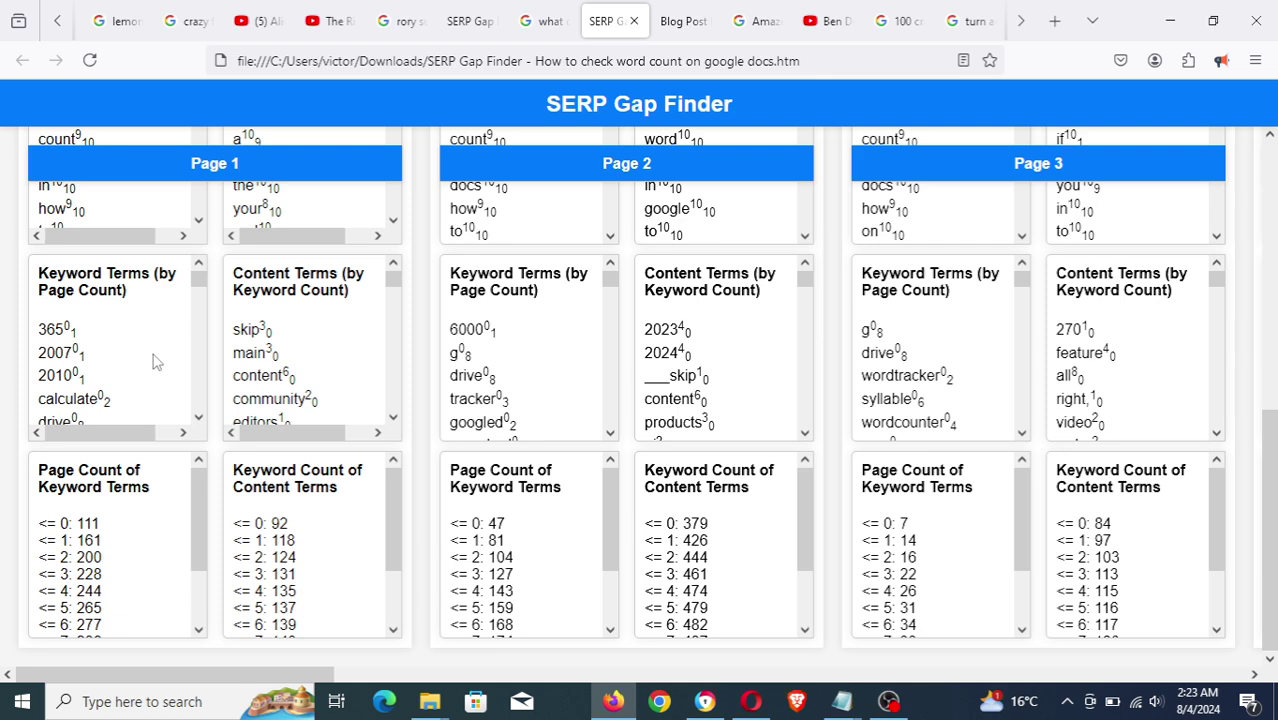
Switch to the YouTube results in Opera, review the videos listed and highlight the query "word count on google drive"
click(752, 703)
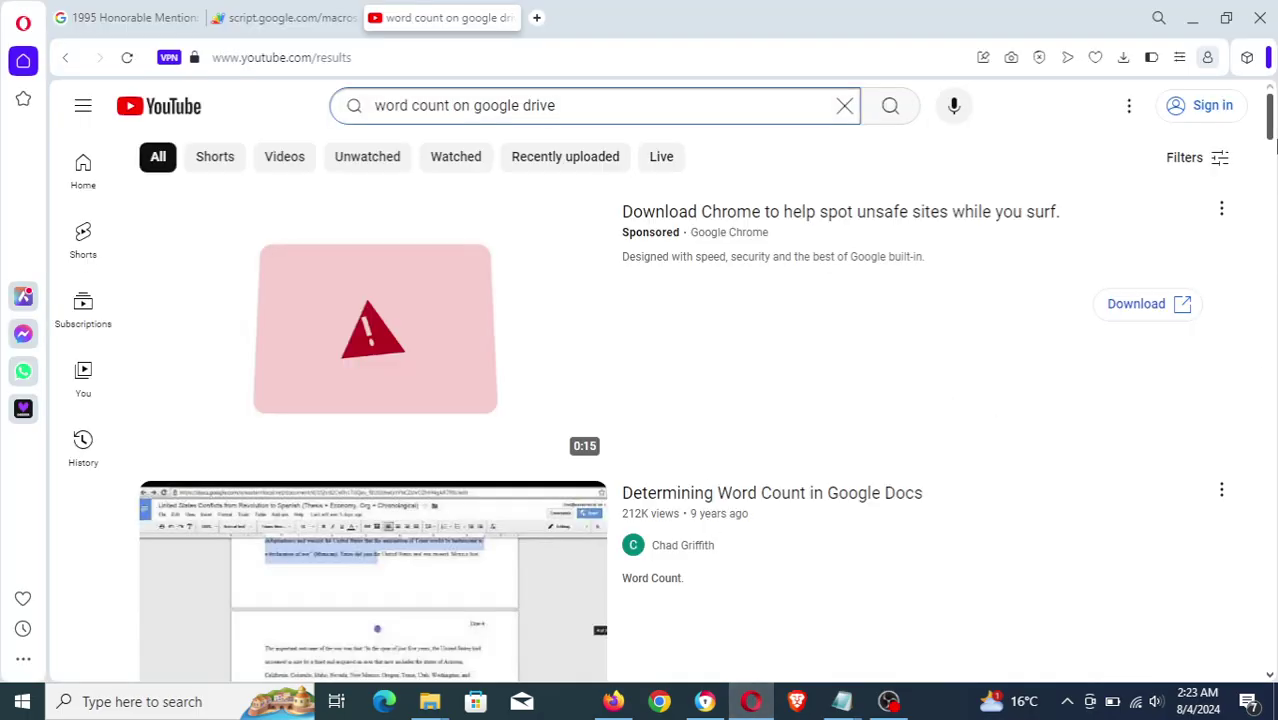
drag(1270, 124, 1272, 140)
scroll(1272, 140, down, 3)
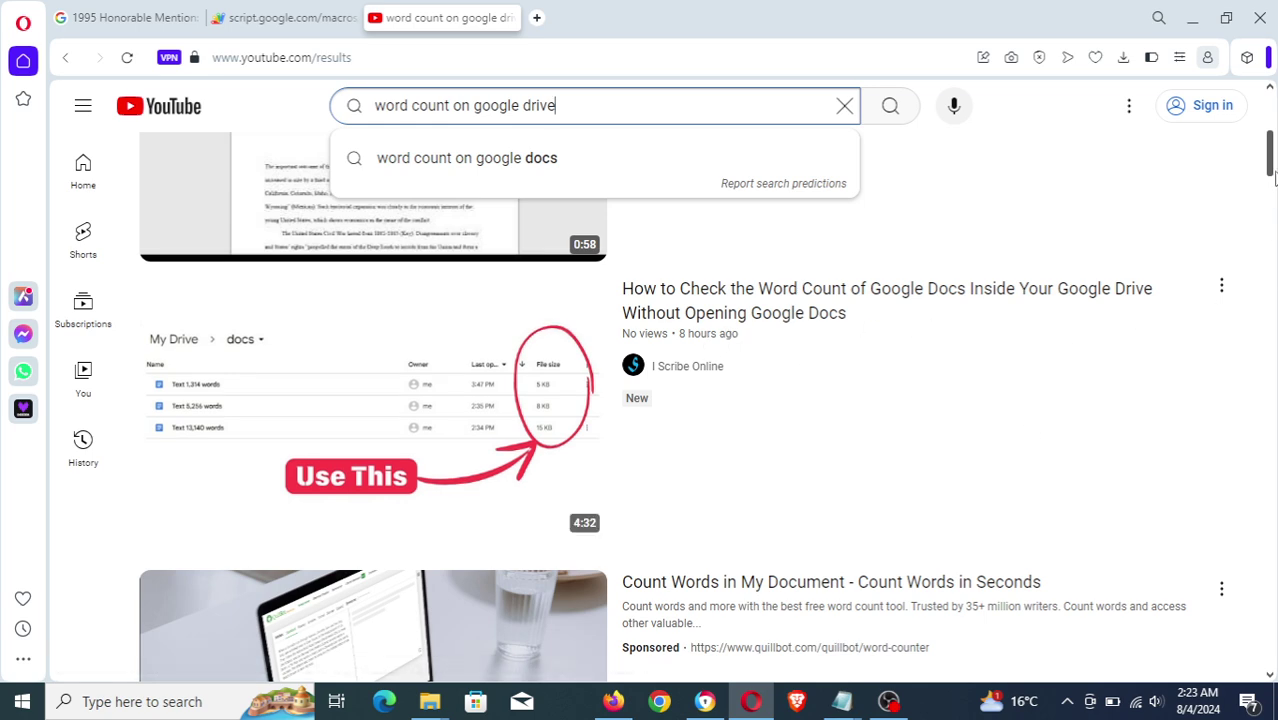
click(1274, 115)
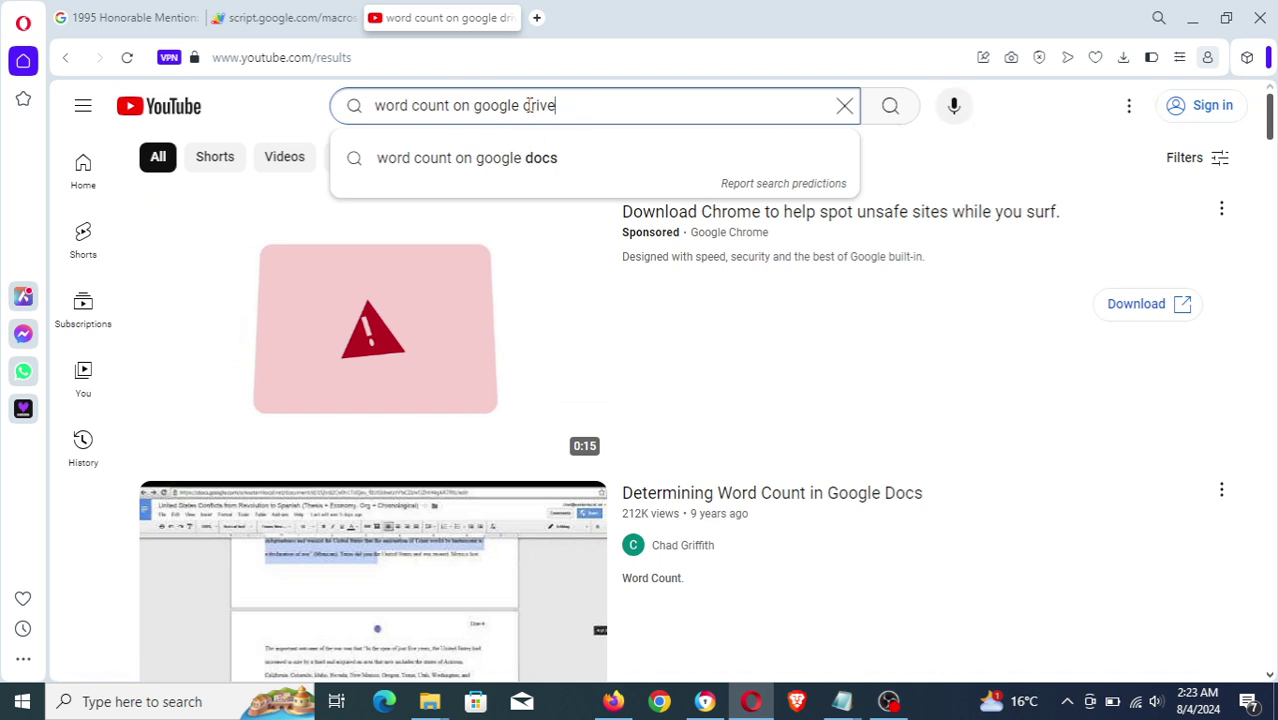
drag(558, 105, 373, 112)
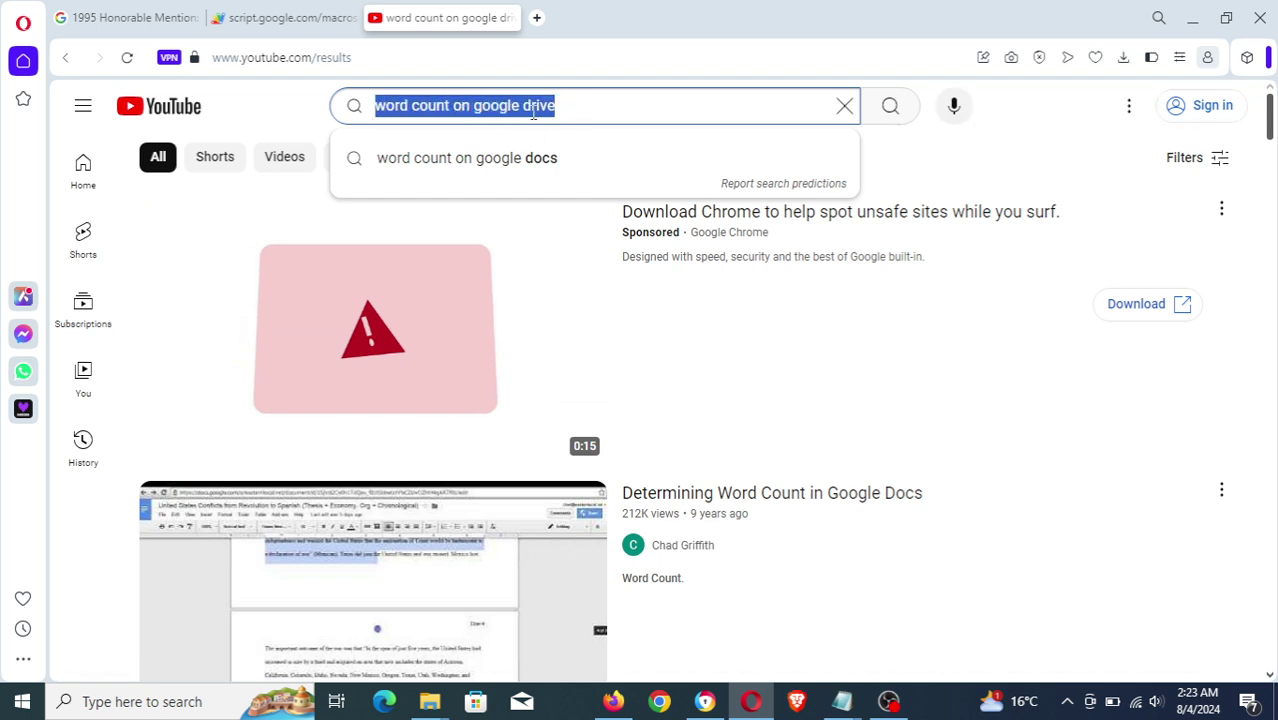
Return to the SERP Gap Finder report in Firefox and find "drive" within the page
click(614, 703)
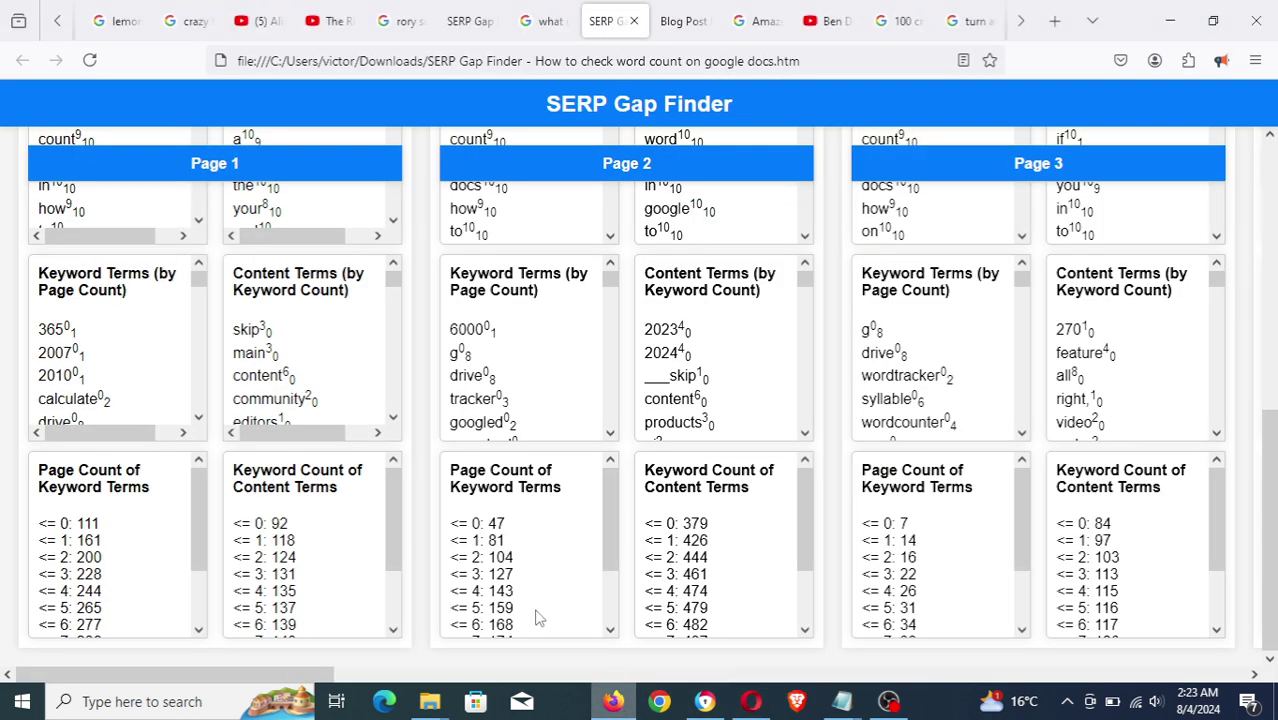
click(1269, 136)
drag(1269, 136, 1269, 136)
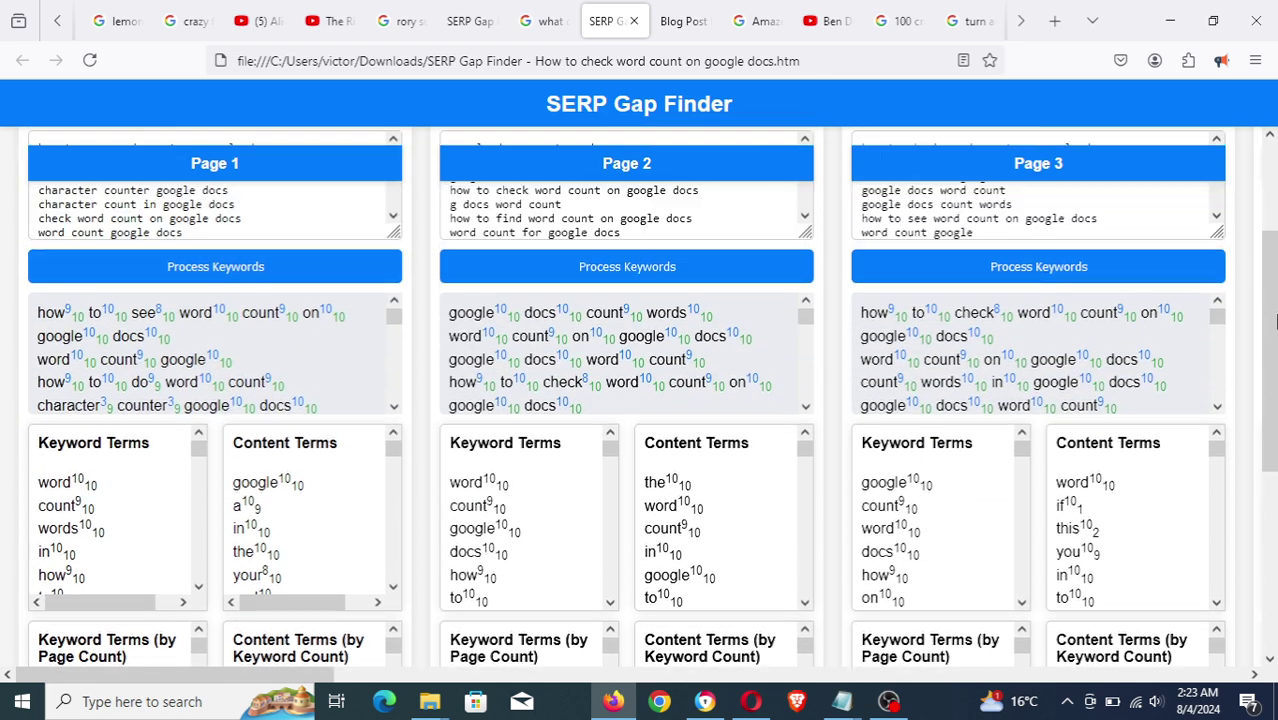
click(394, 407)
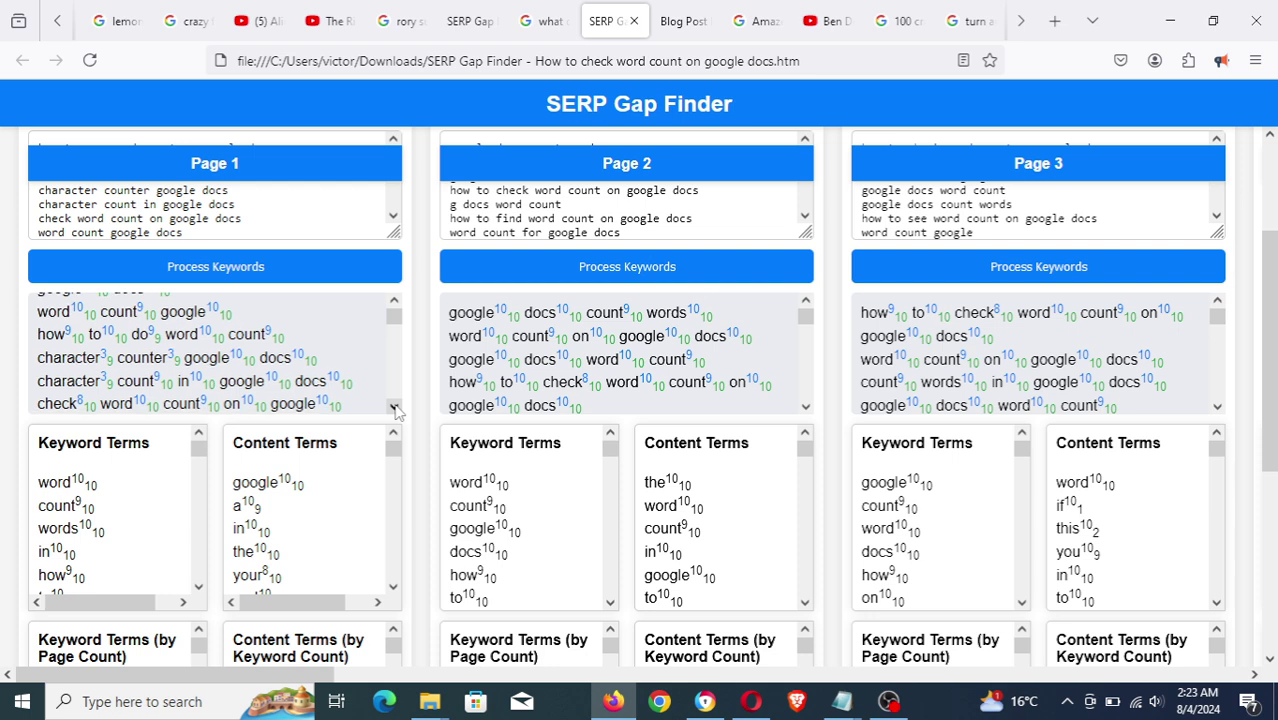
key(ctrl+f)
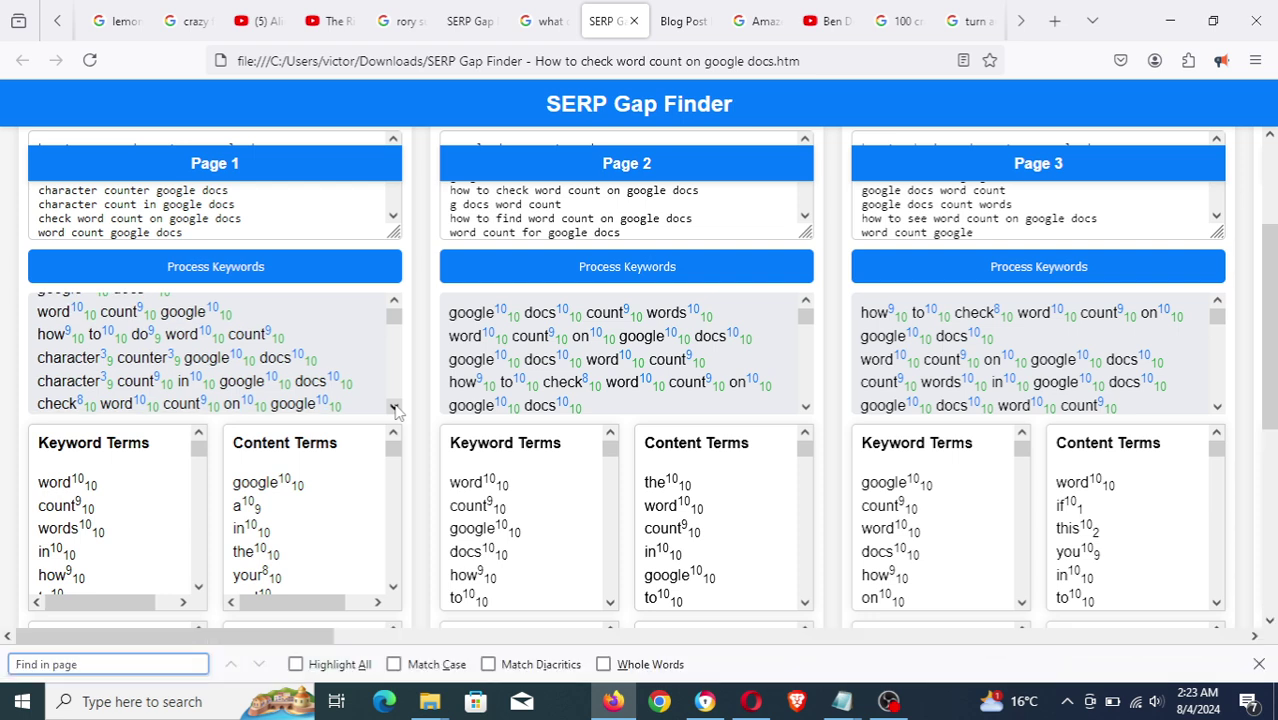
text(drive)
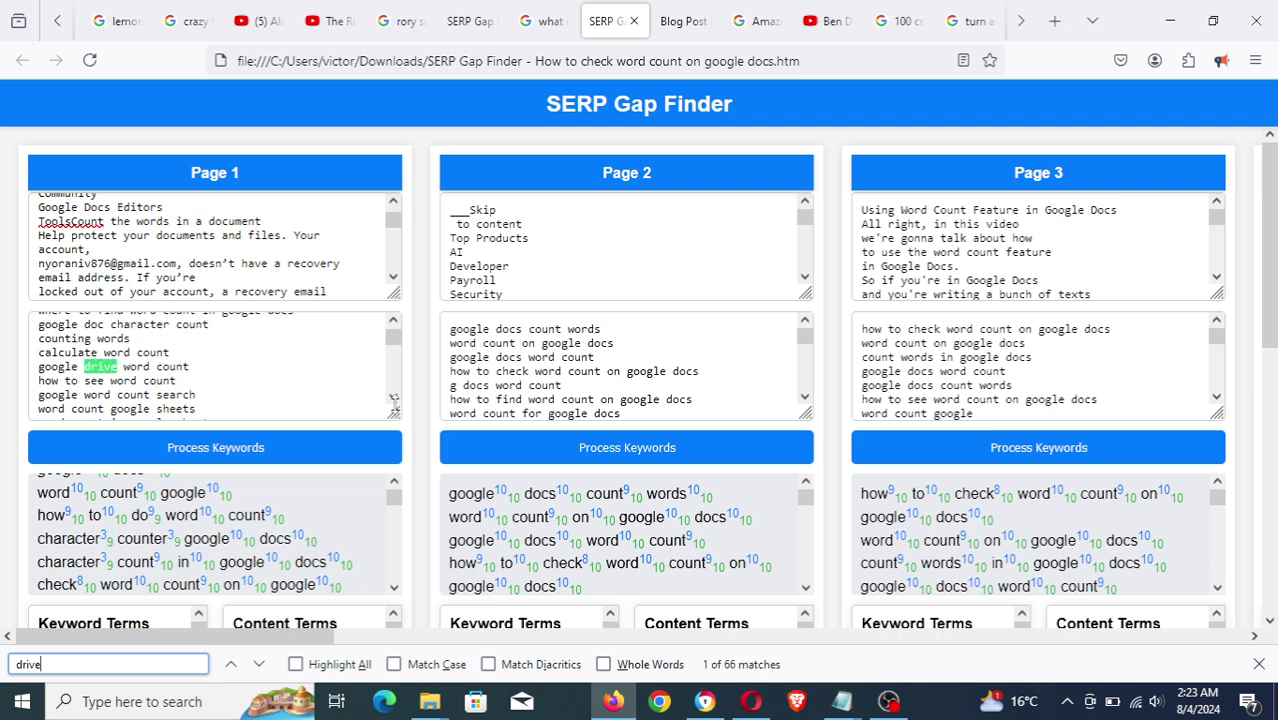
Highlight the keyword "google drive word count" in Page 1's keyword input list and return to the page search for "drive"
click(124, 367)
key(Home)
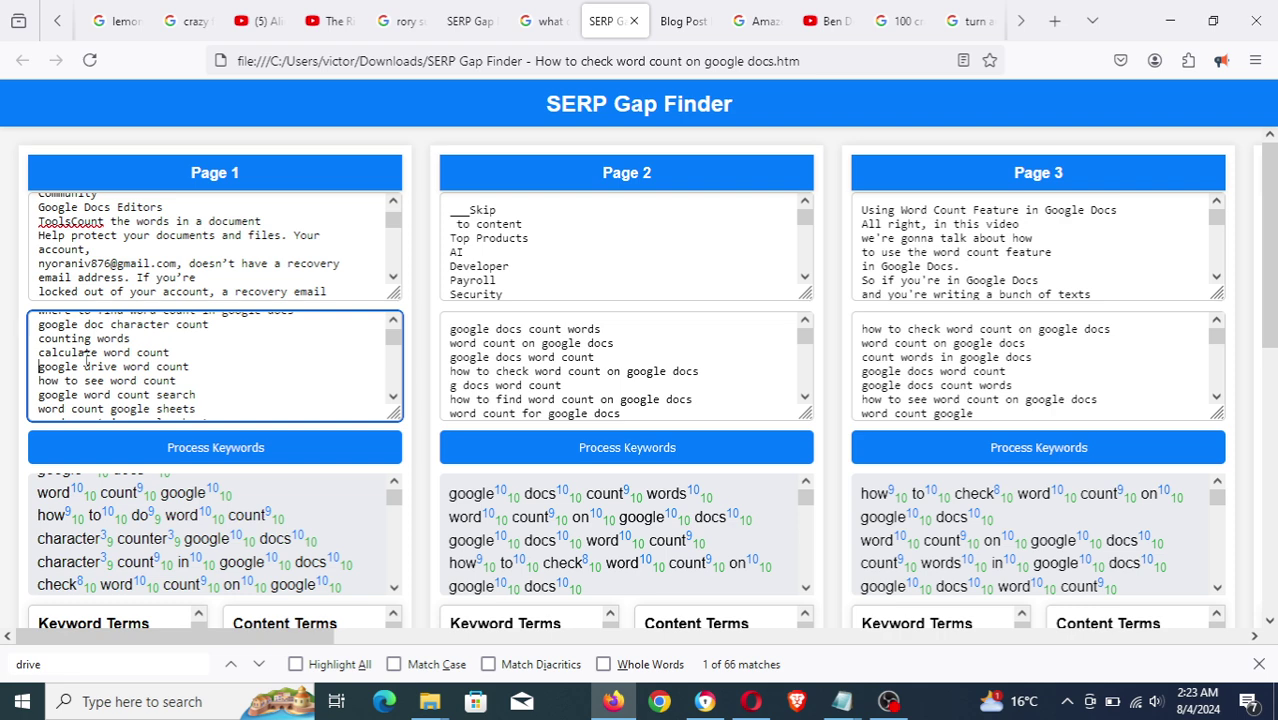
drag(86, 360, 192, 368)
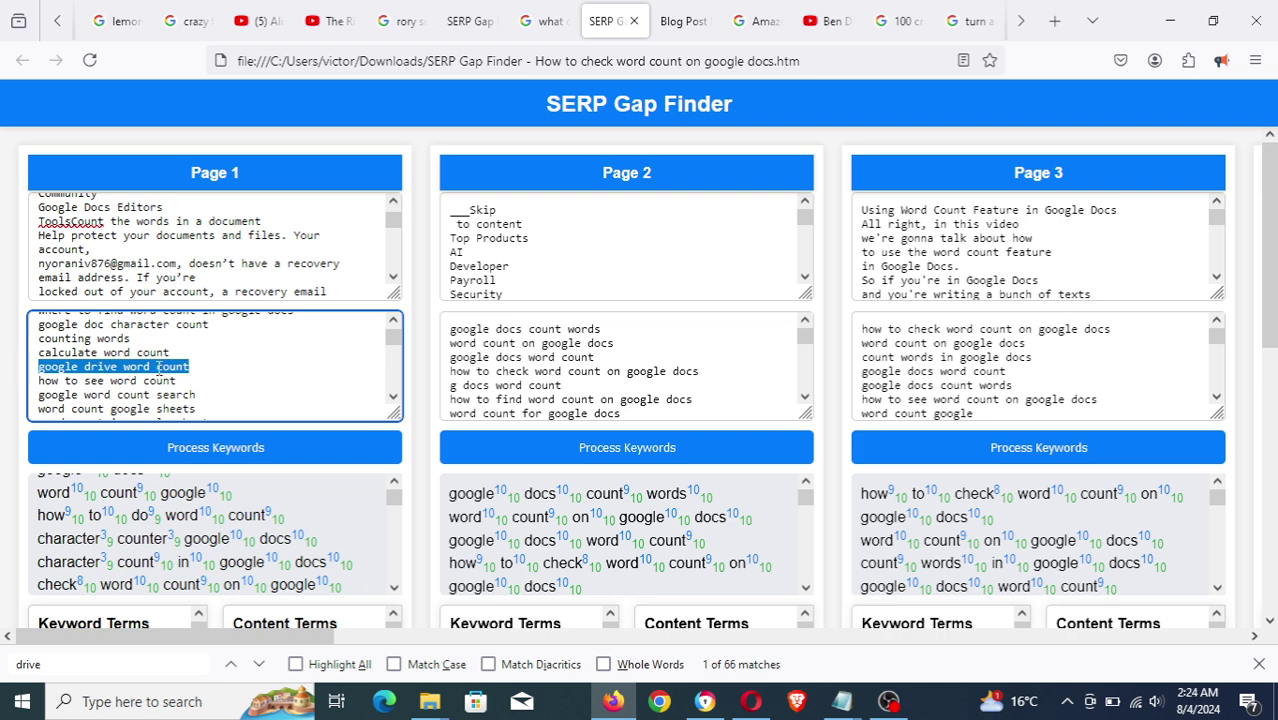
click(60, 662)
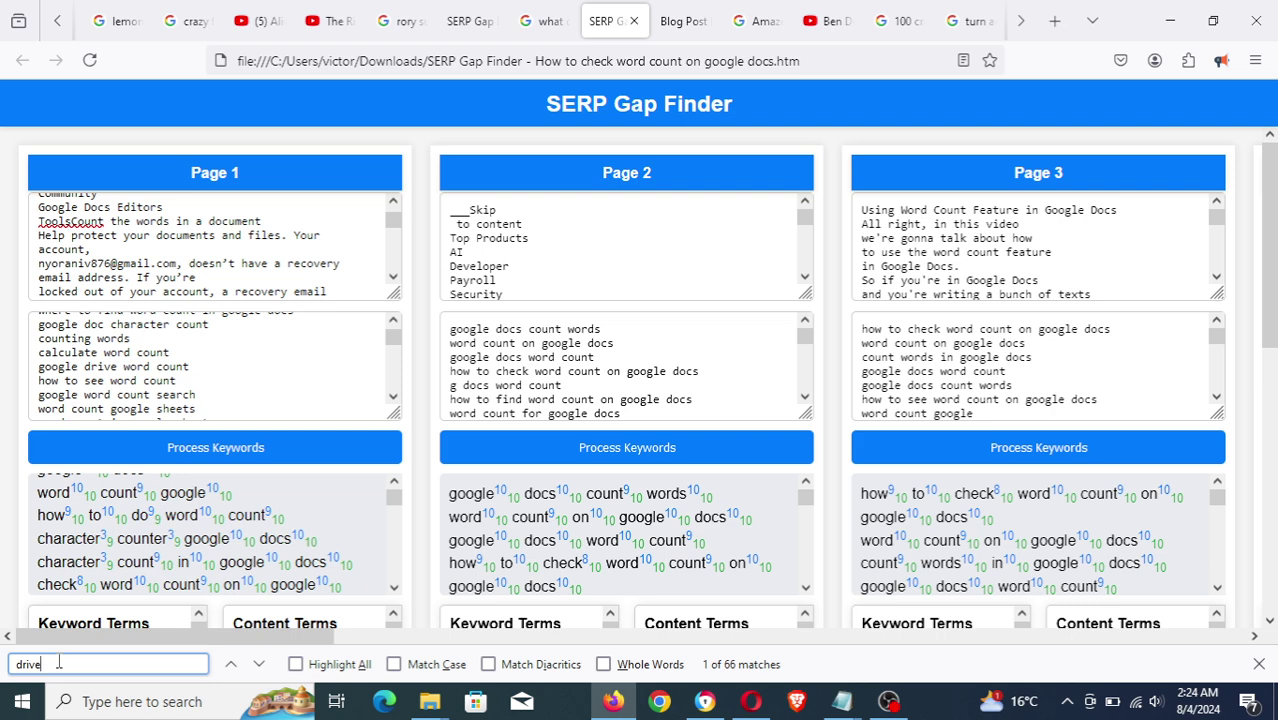
Find the next match of "drive" and highlight the keyword "word count on google drive" in Page 1's keyword input list
key(Return)
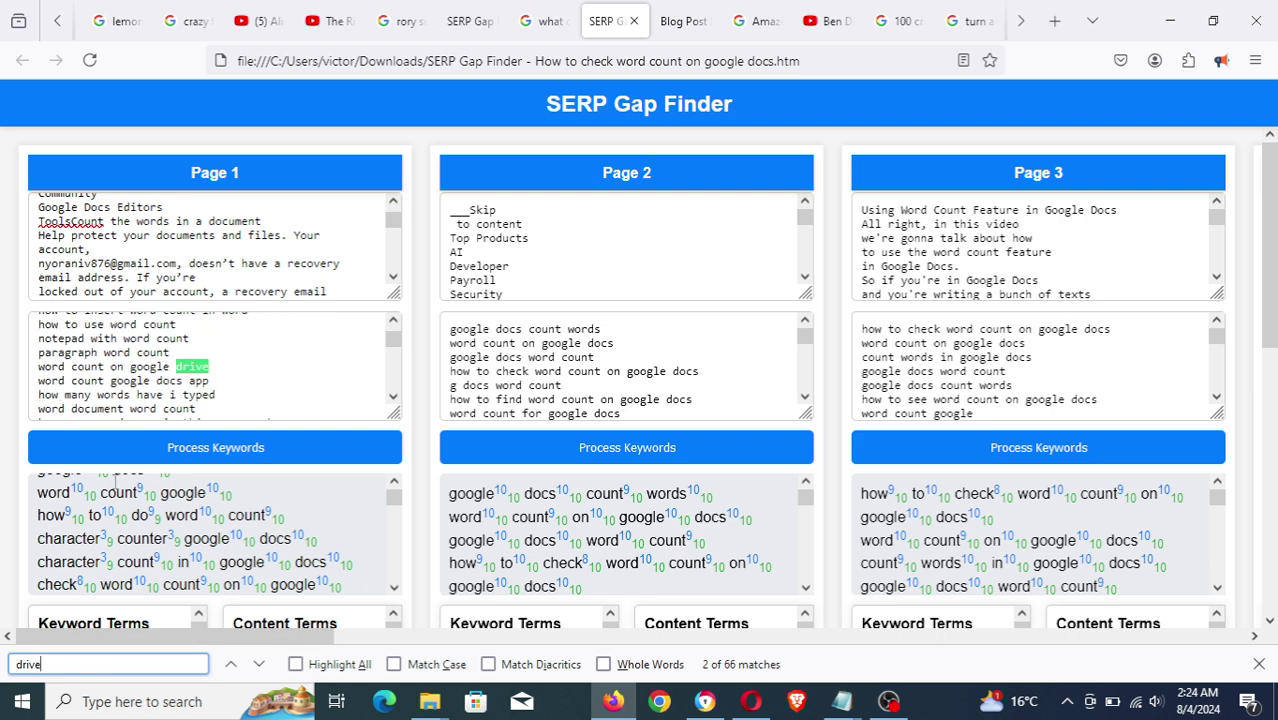
click(112, 388)
drag(40, 366, 210, 366)
click(177, 373)
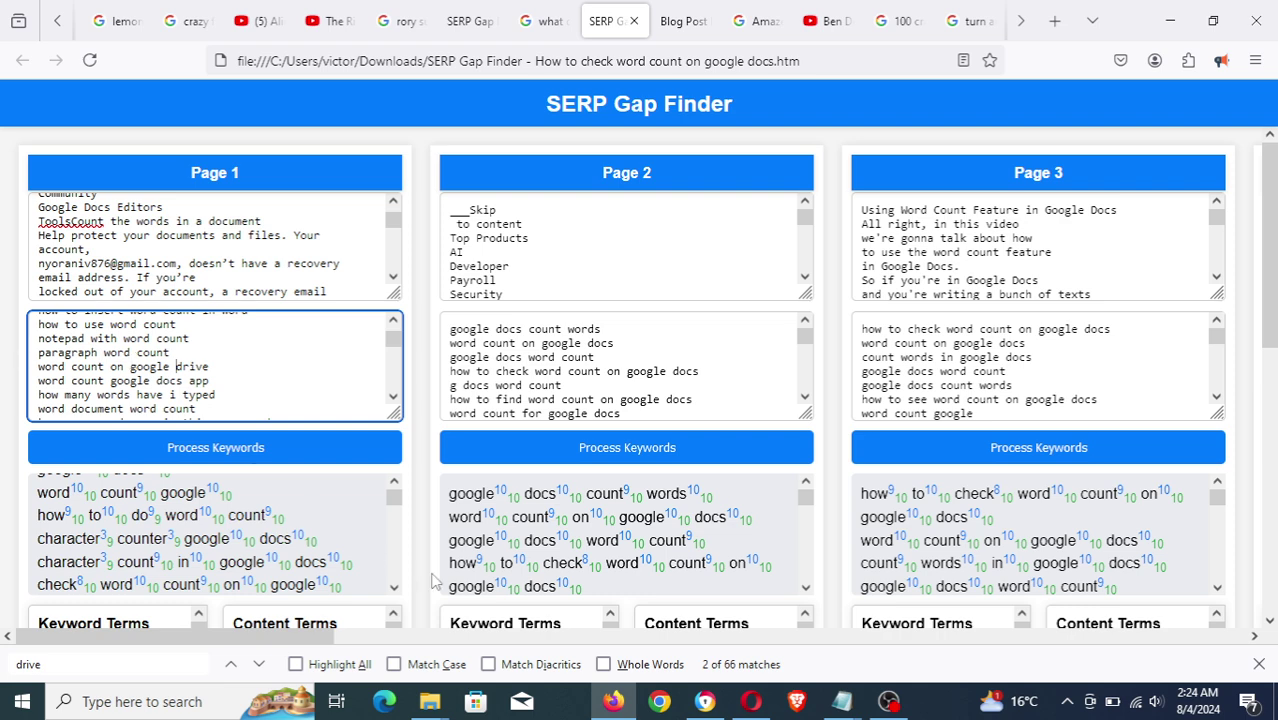
Switch to the YouTube results in Opera and examine the videos listed for "word count on google drive"
click(752, 707)
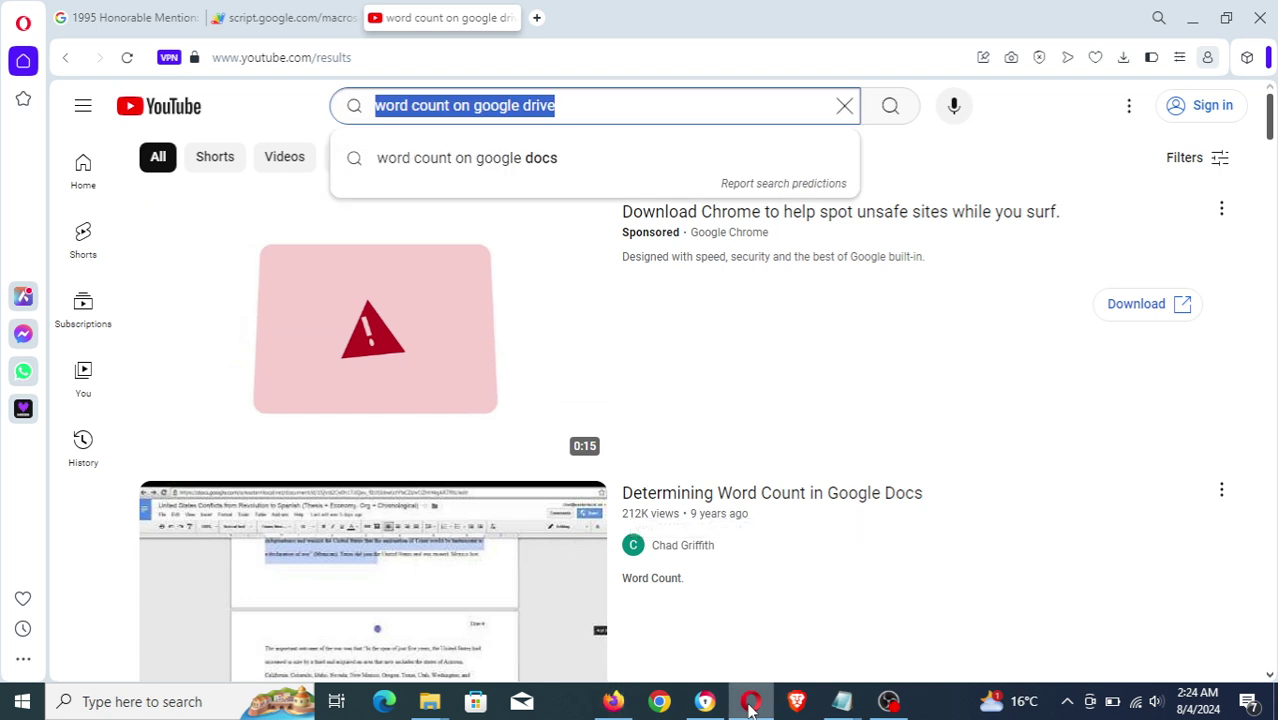
click(1062, 106)
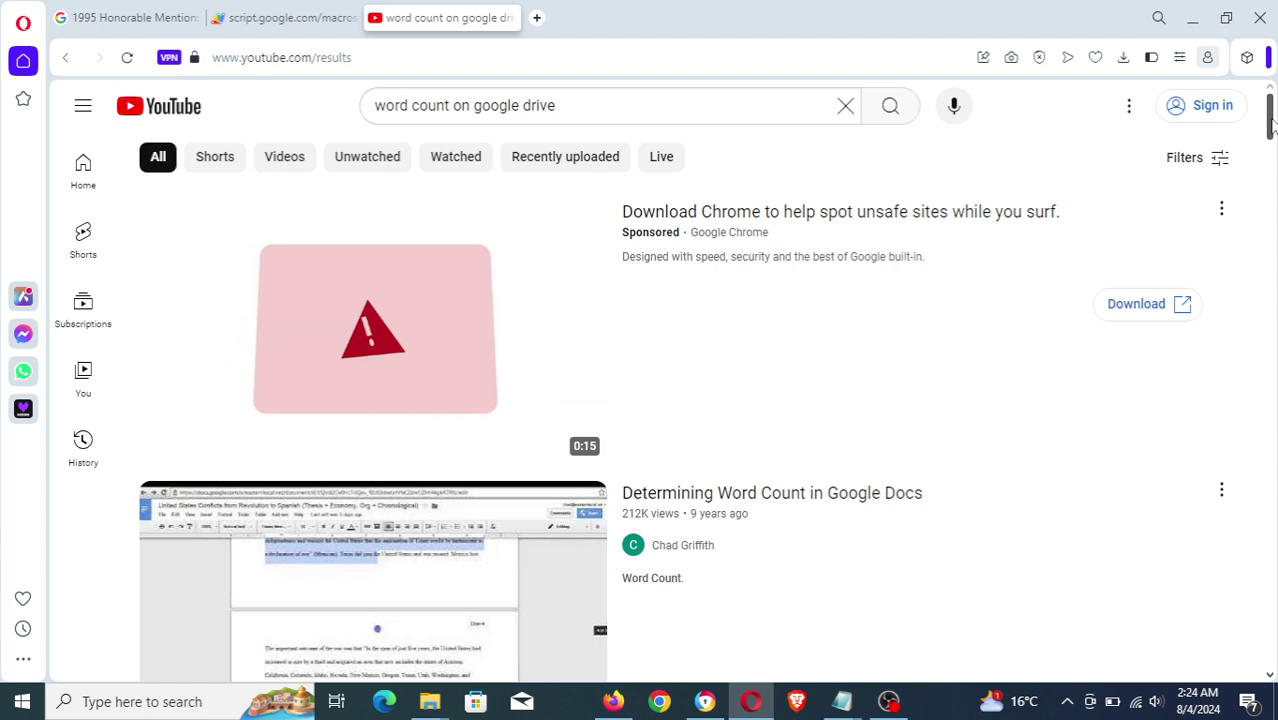
drag(1271, 125, 1268, 113)
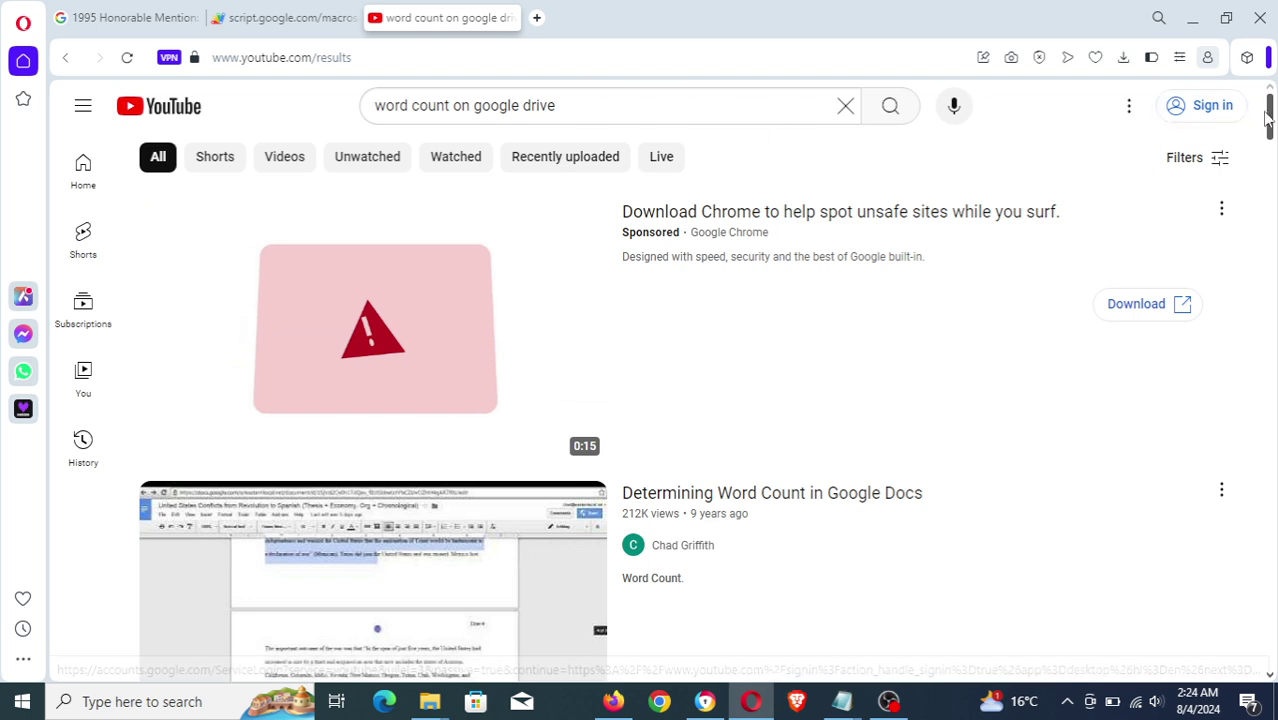
drag(1268, 118, 1272, 143)
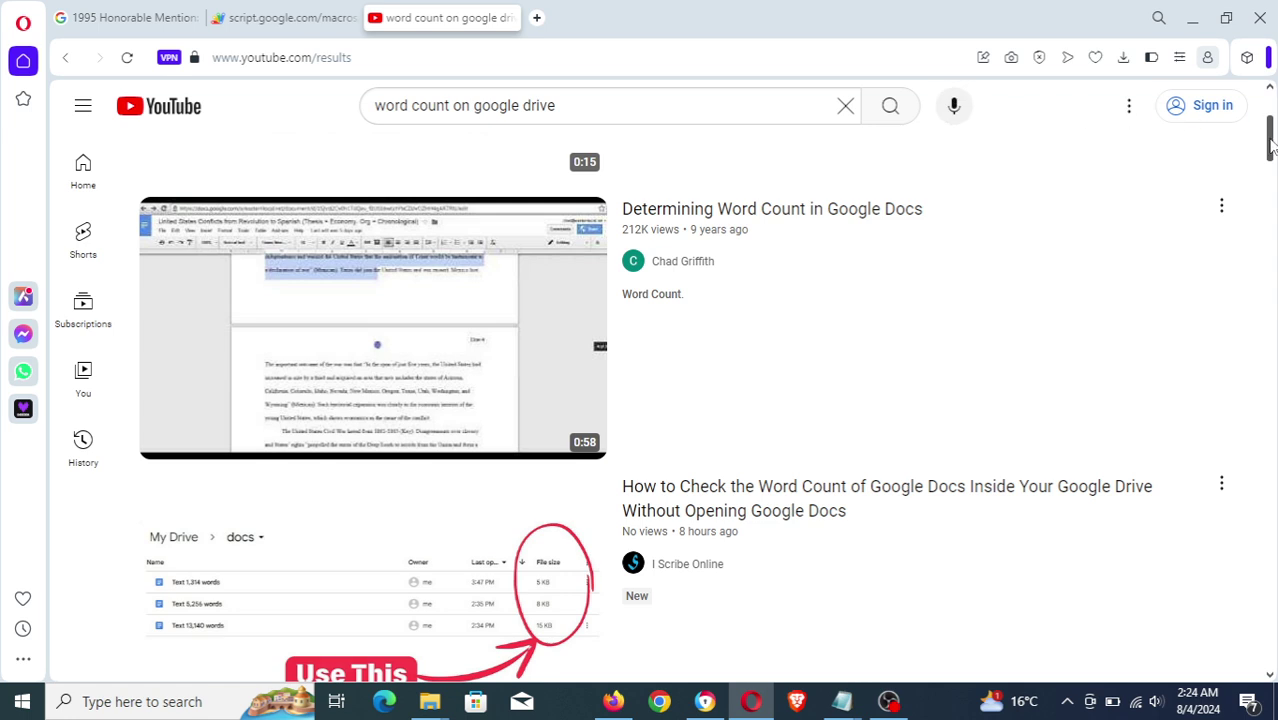
drag(1271, 146, 1271, 150)
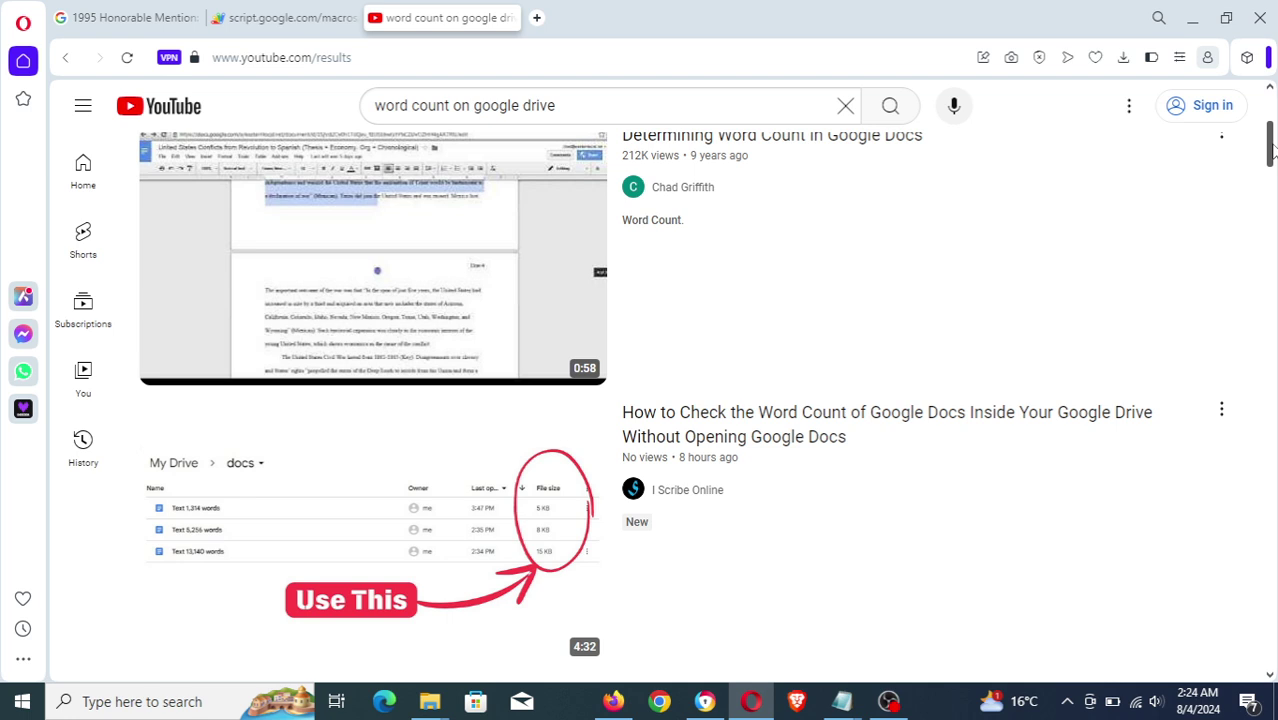
Highlight the YouTube query "word count on google drive" and compare it with the titles of the listed videos
click(573, 104)
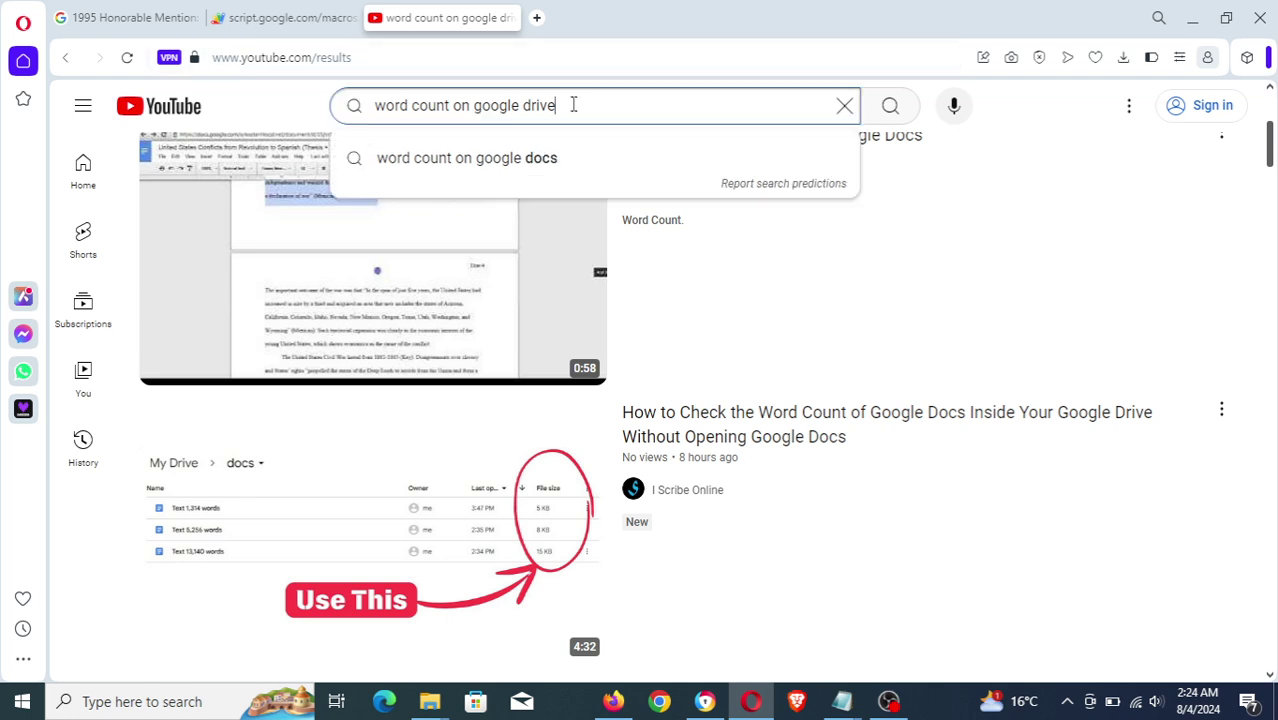
drag(573, 104, 370, 106)
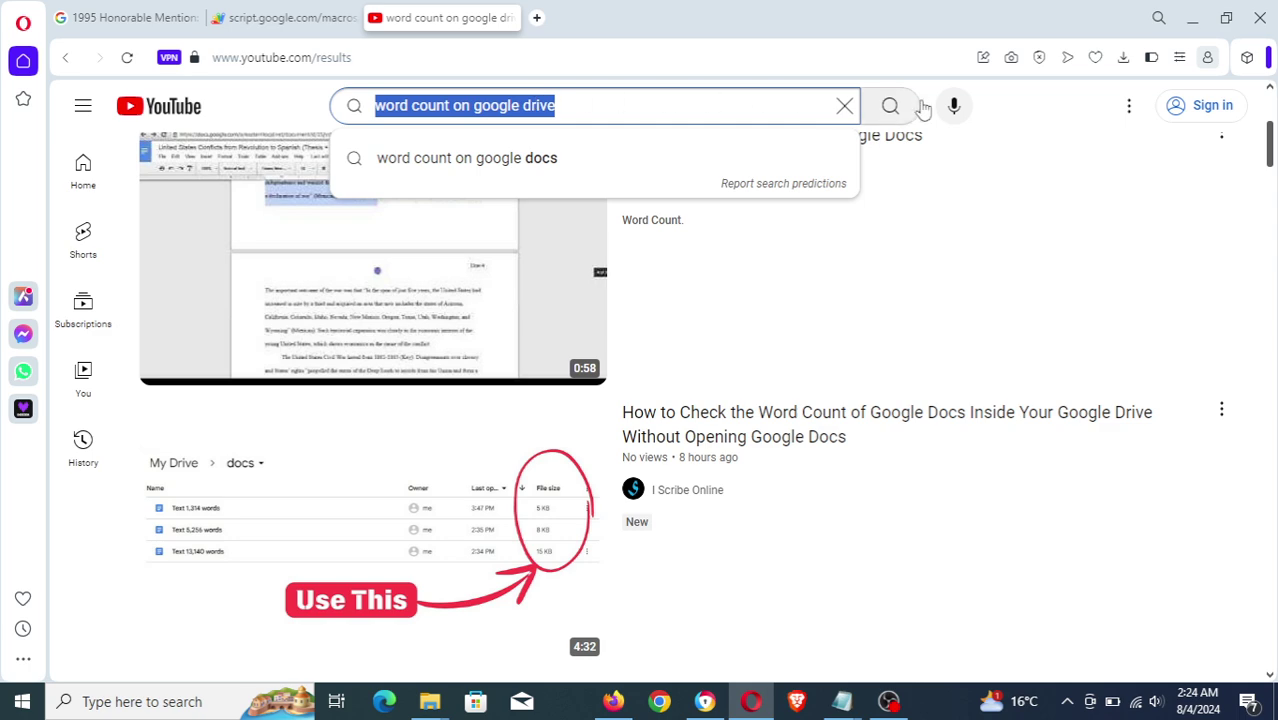
click(1023, 102)
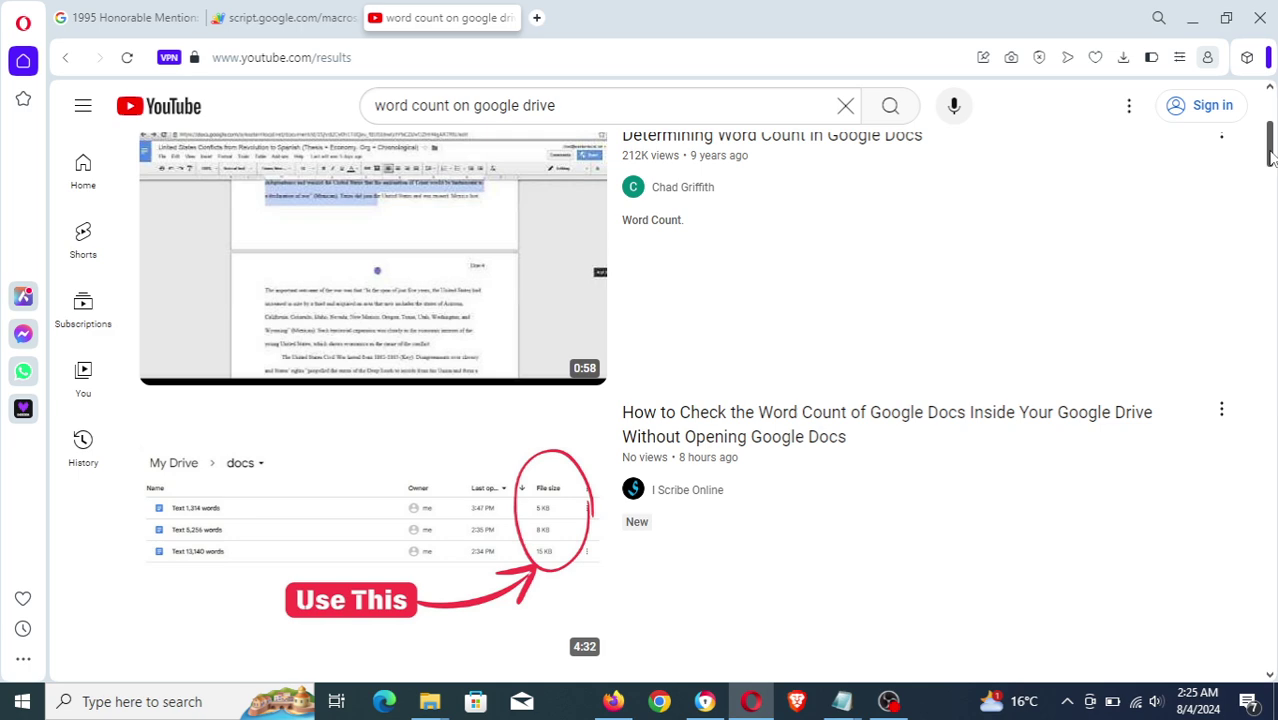
drag(1270, 155, 1264, 130)
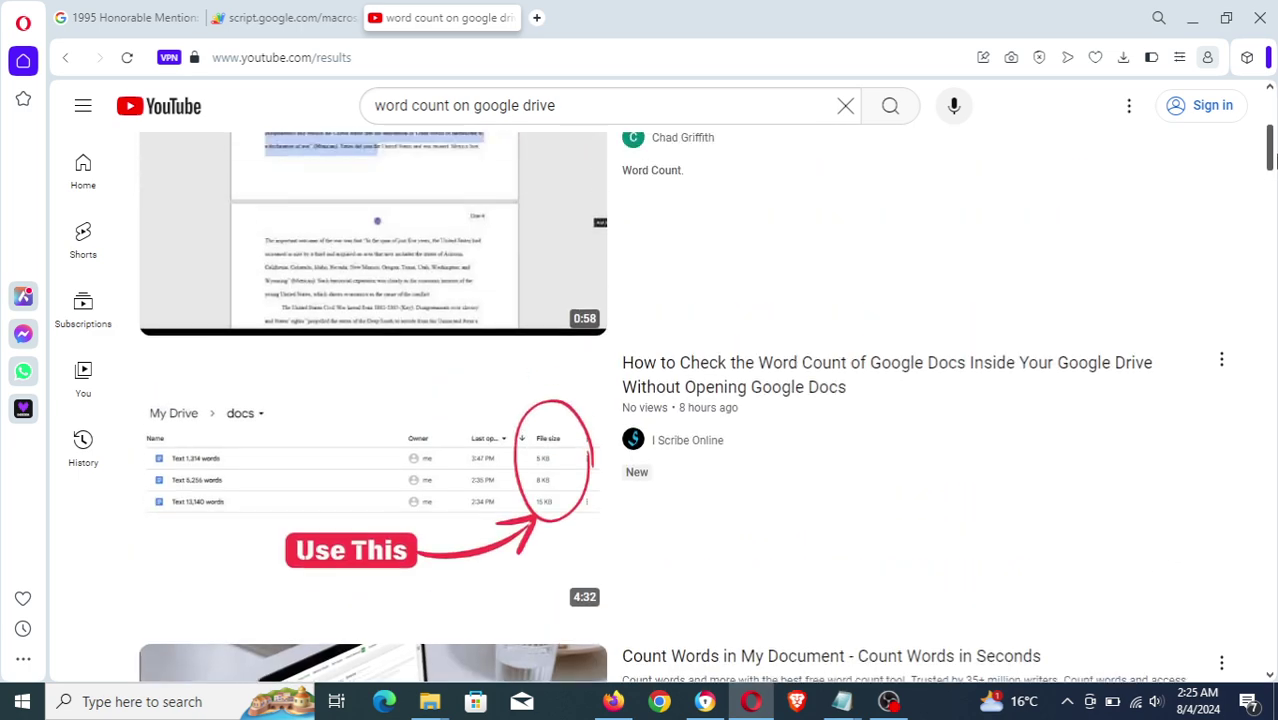
Return to the SERP Gap Finder report in Firefox and close the page search
click(1195, 20)
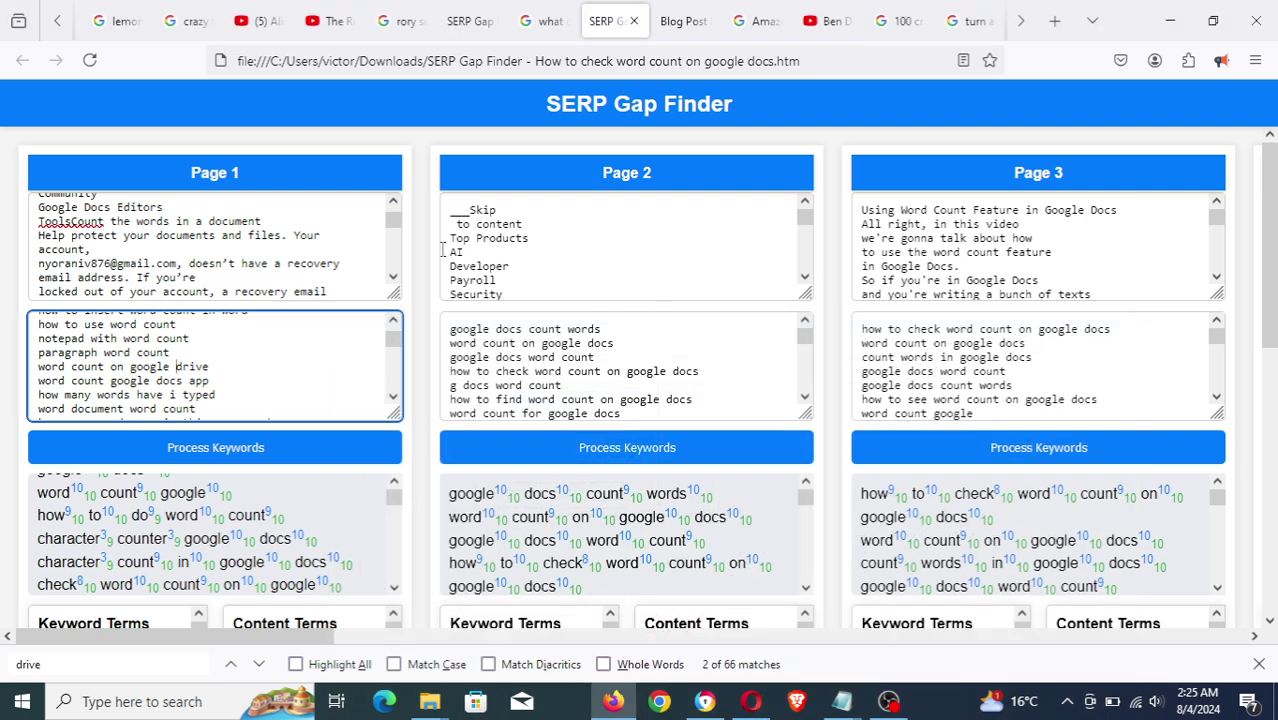
click(422, 272)
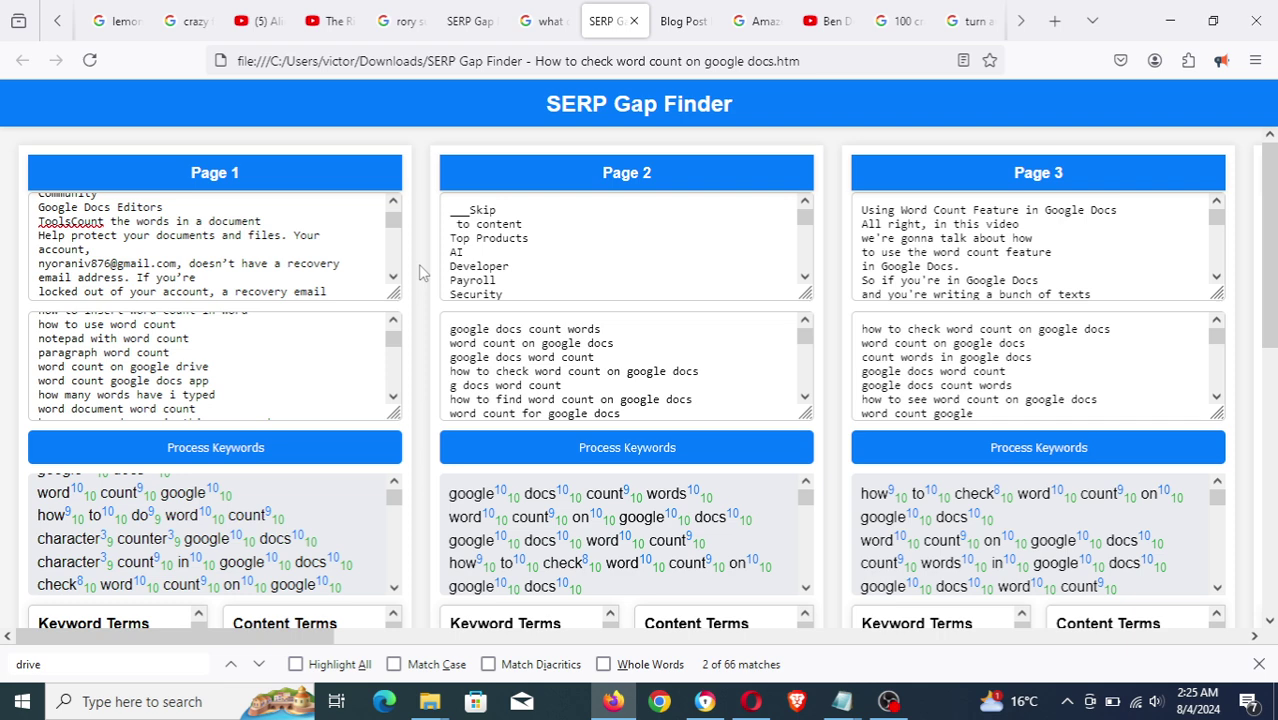
click(1259, 665)
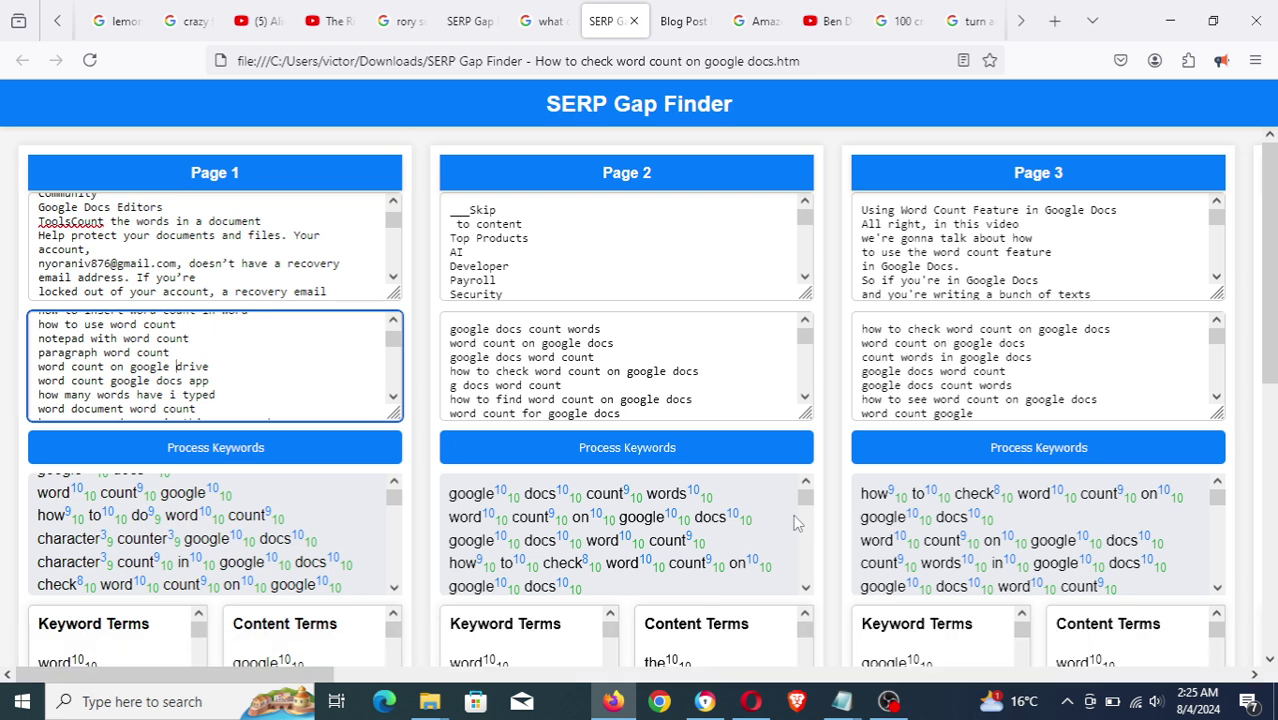
Review the Keyword Terms and Content Terms lists below the processed keywords of Pages 1 to 3
click(422, 349)
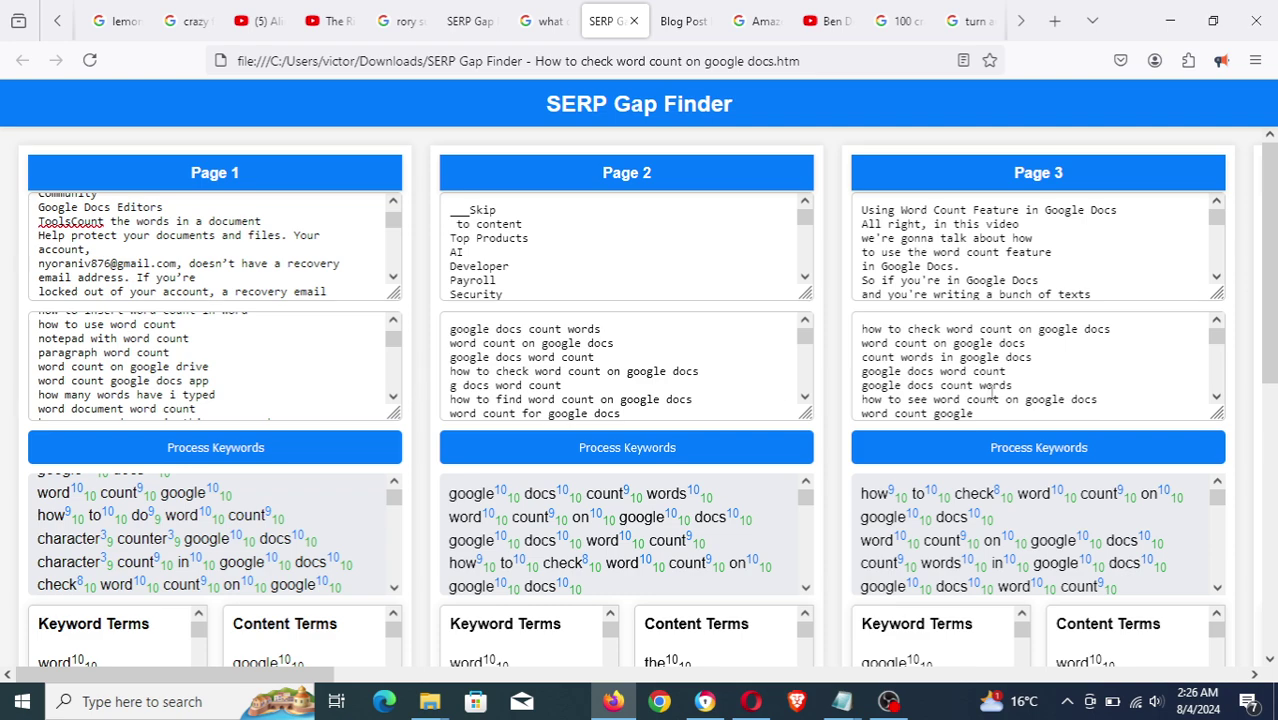
drag(1272, 283, 1273, 347)
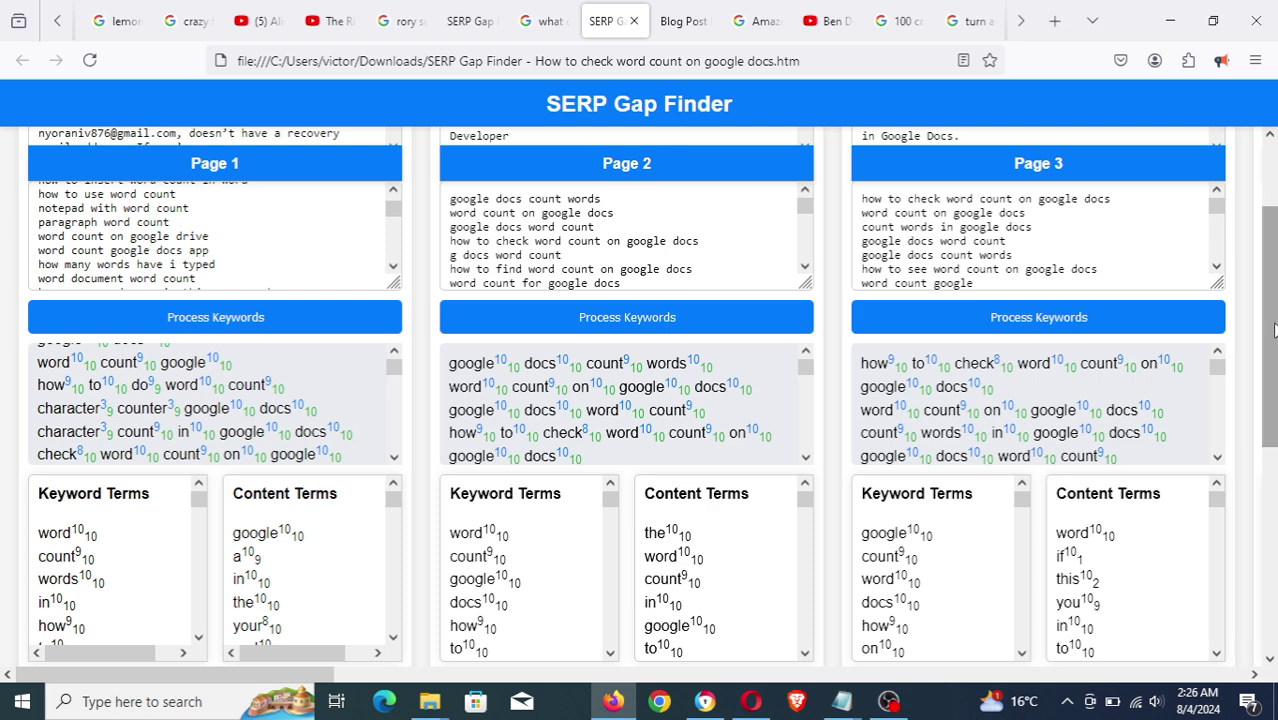
drag(1274, 330, 1274, 251)
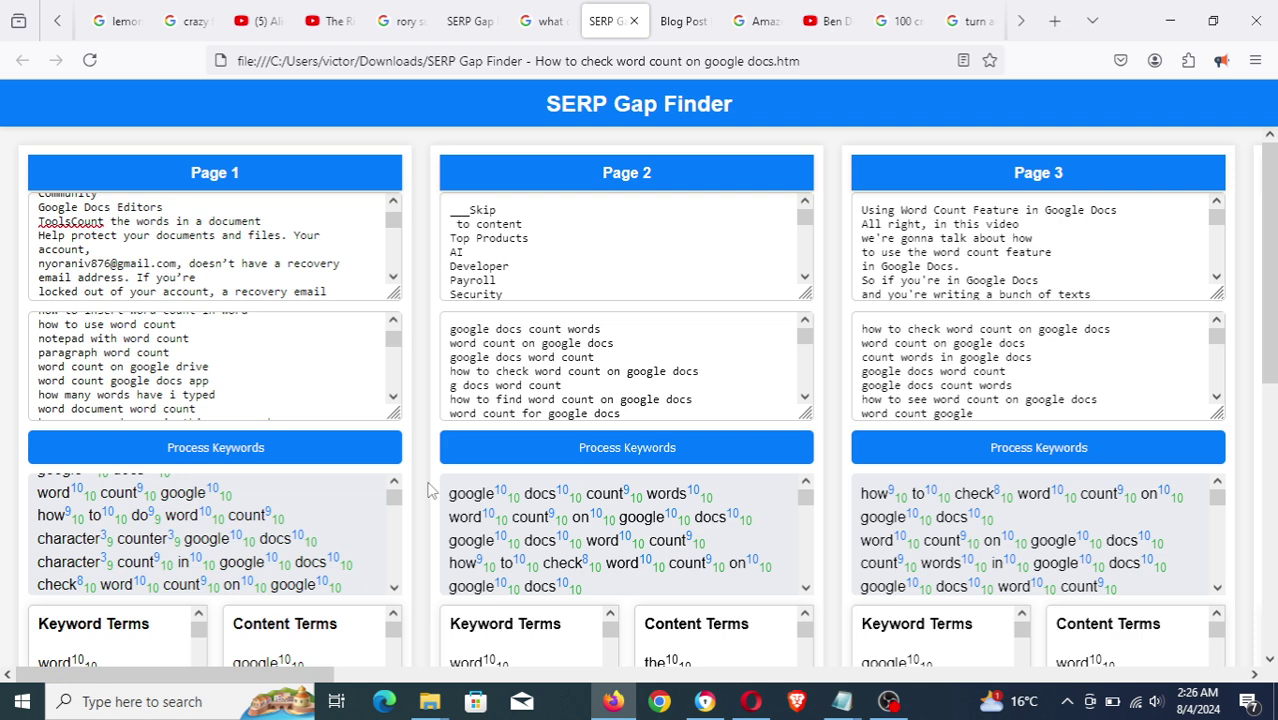
Switch to the YouTube channel's video list and highlight the title "How to Write SEO Content That Ranks for Multiple Keywords"
click(707, 701)
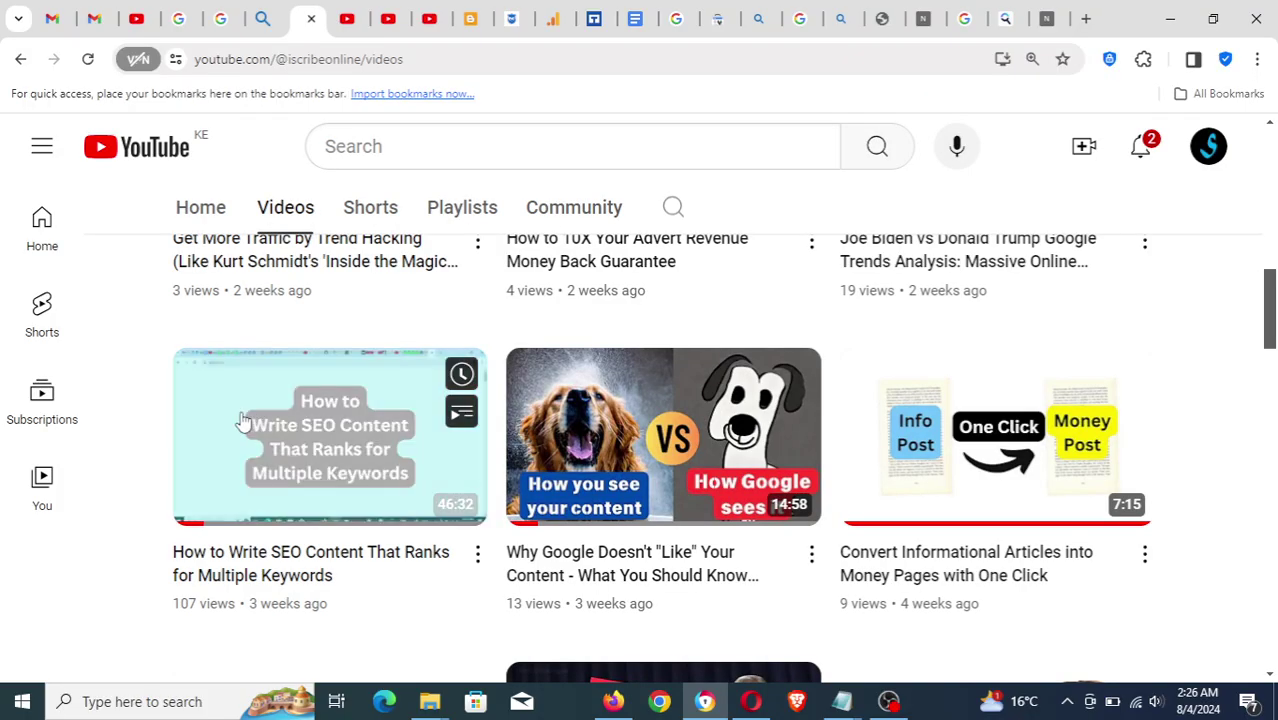
drag(166, 551, 337, 570)
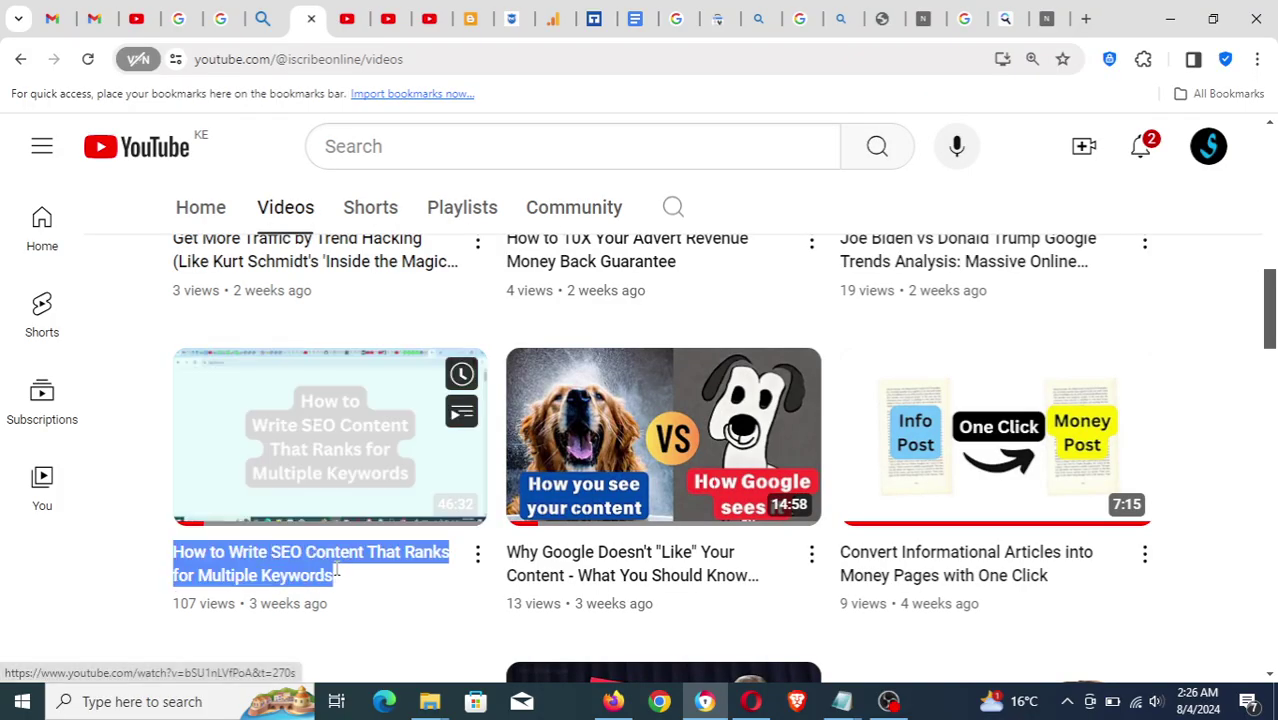
click(147, 516)
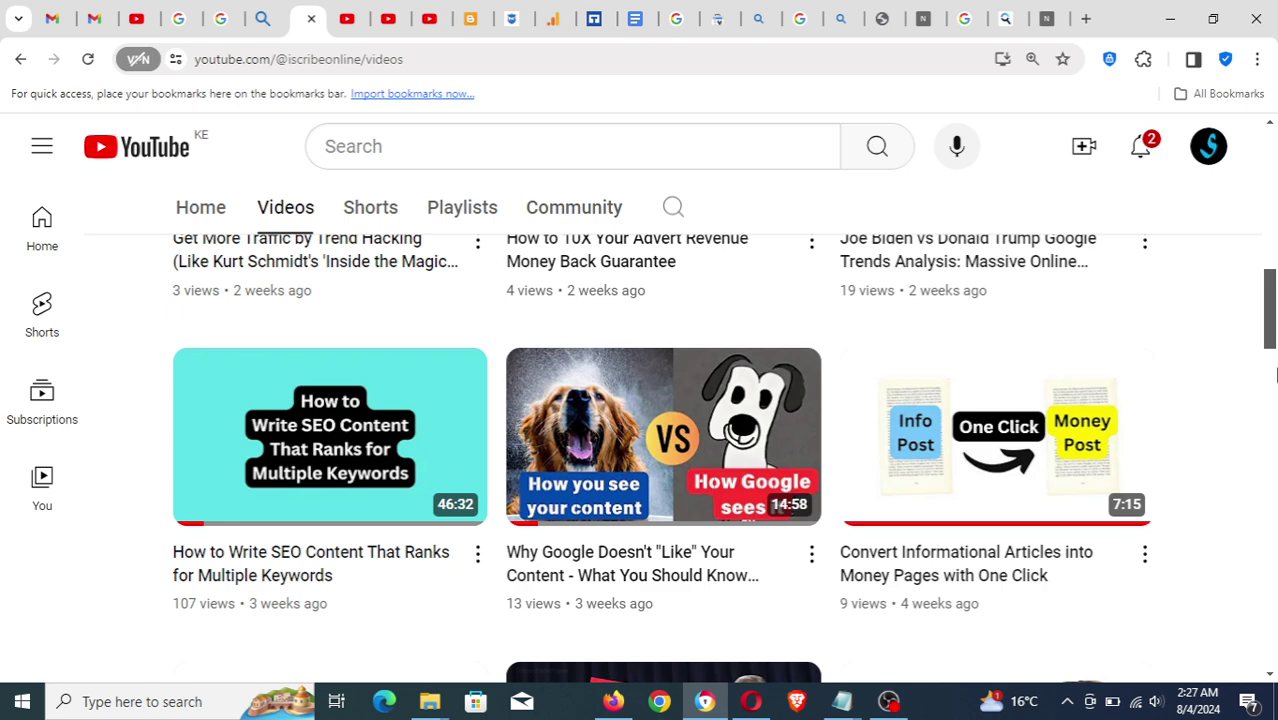
Return to the SERP Gap Finder report in Firefox and review its term lists through the page count and keyword count summaries
click(614, 702)
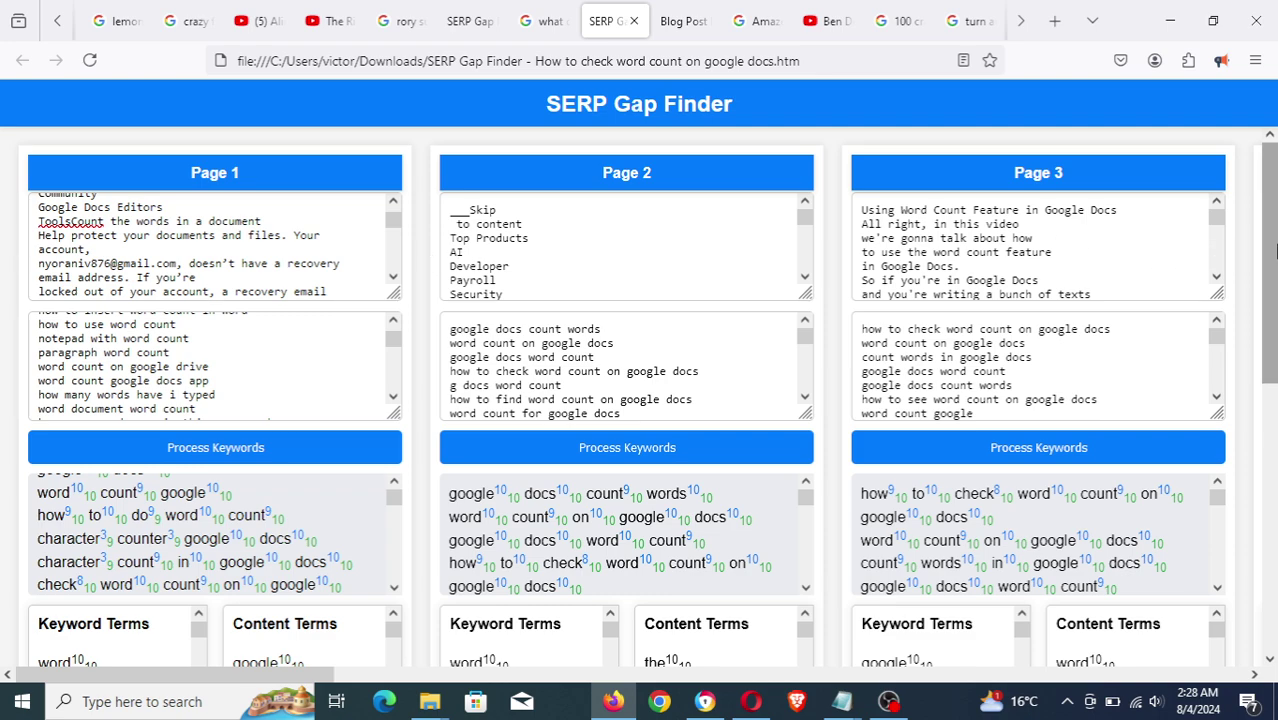
drag(1272, 253, 1272, 205)
drag(1274, 294, 1274, 483)
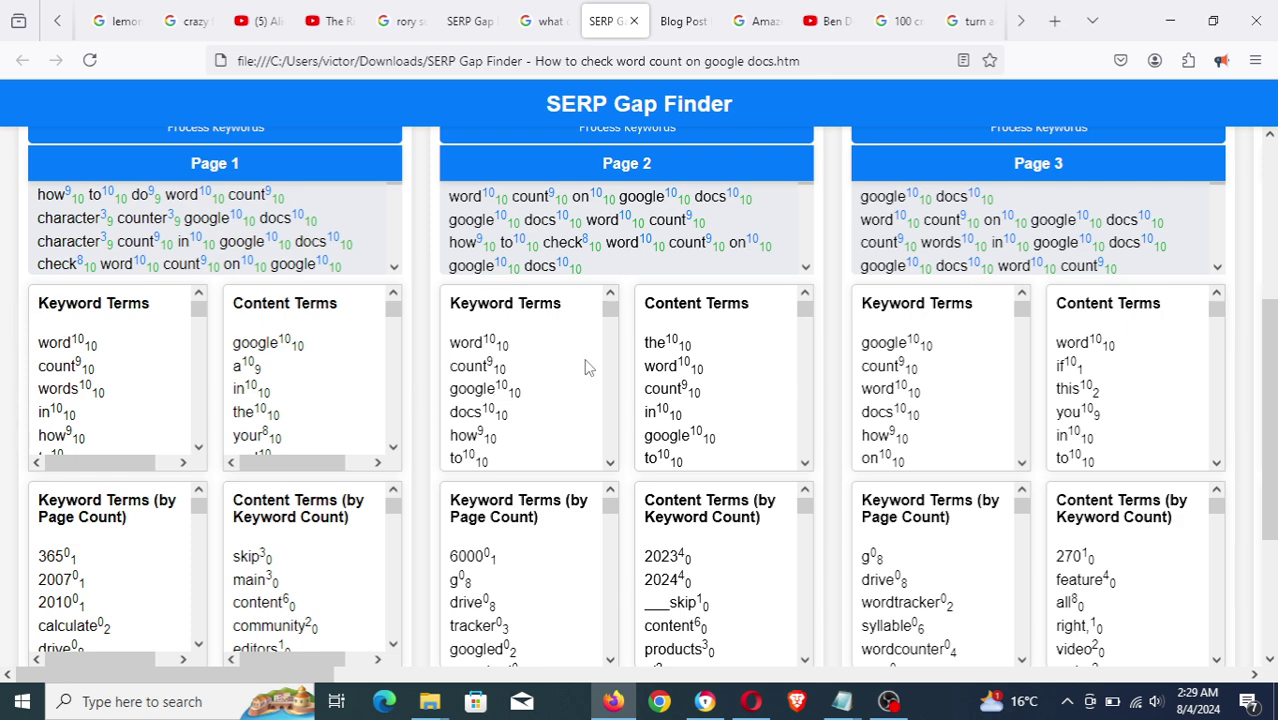
drag(1268, 408, 1273, 511)
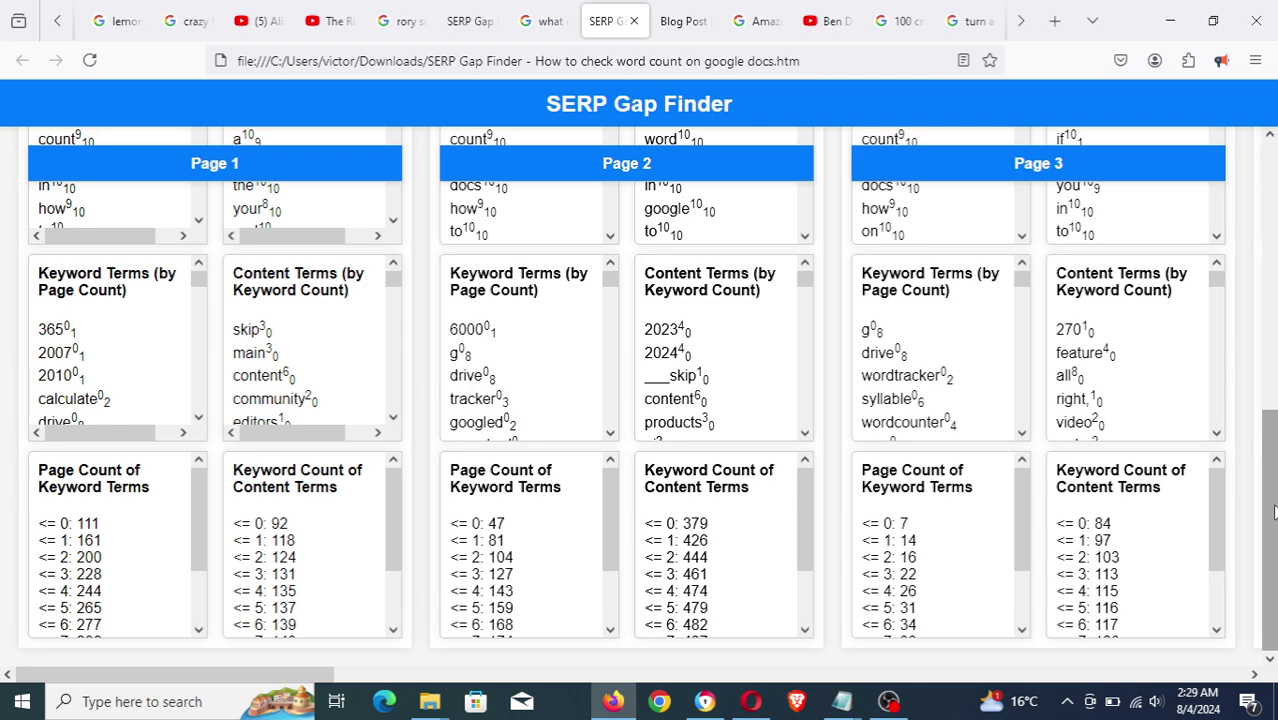
drag(1274, 512, 1274, 227)
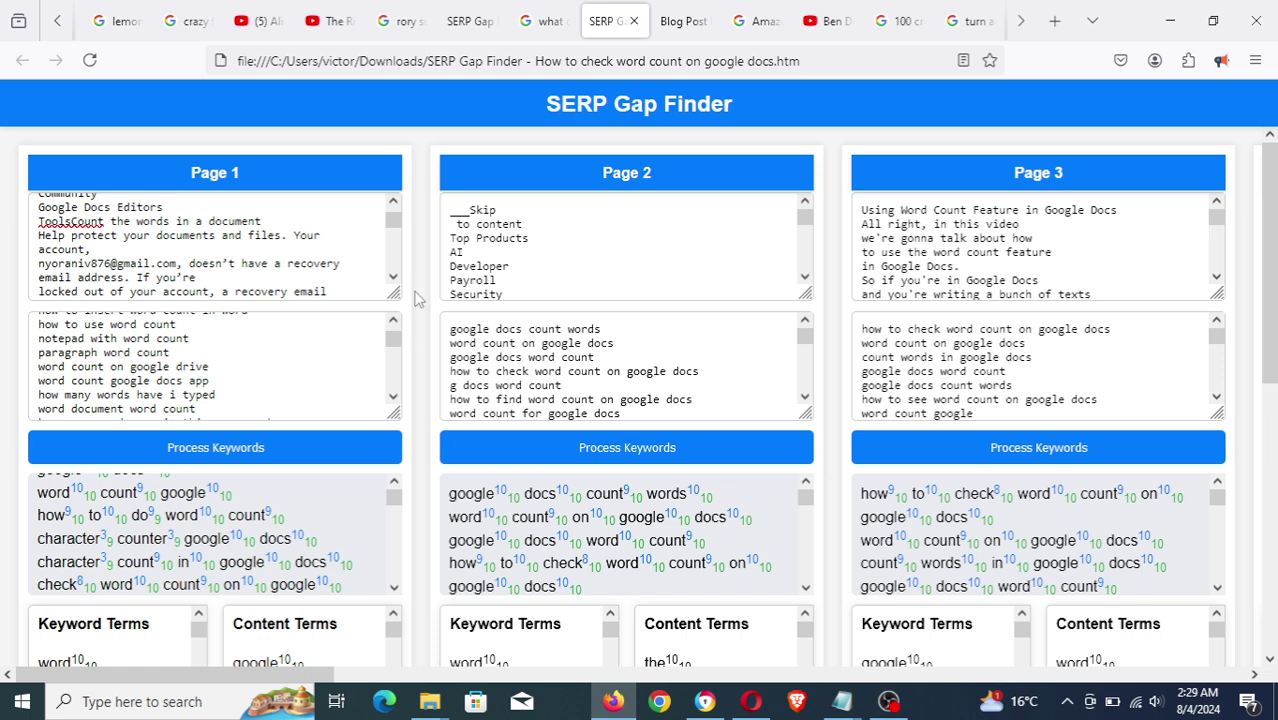